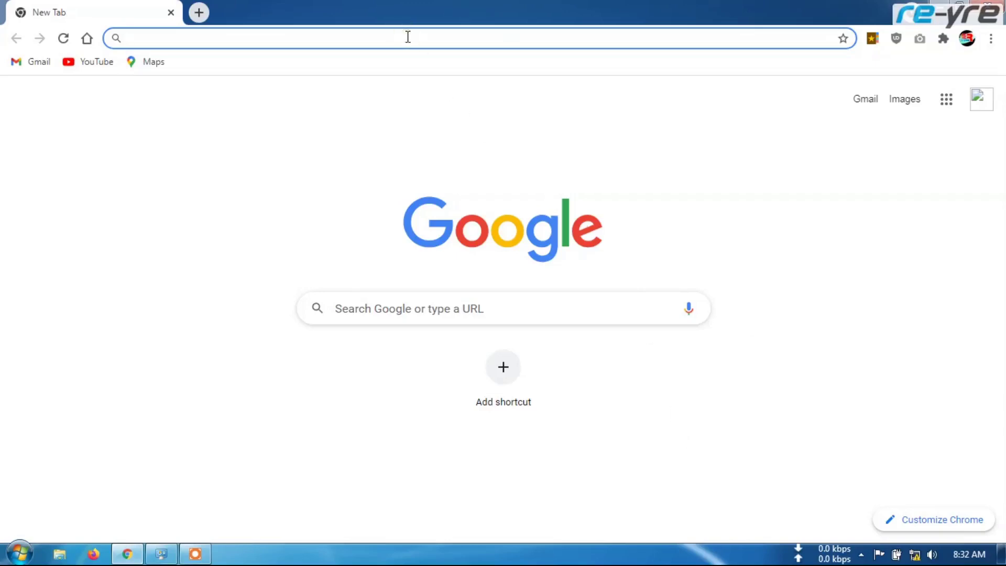
Sign in to the router at 192.168.1.1 as root with the account password and decline saving the login
text(192.168.1.1)
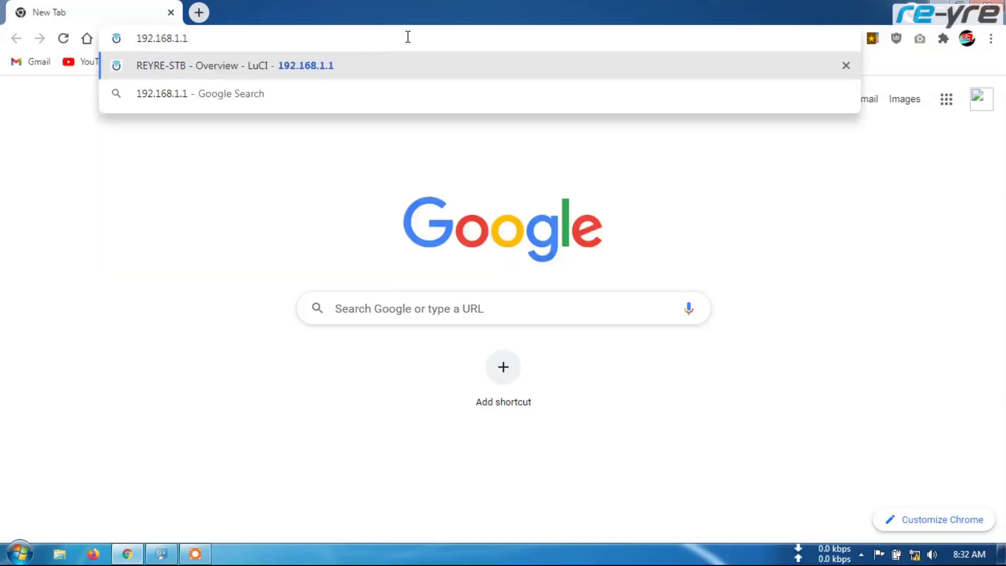
key(Return)
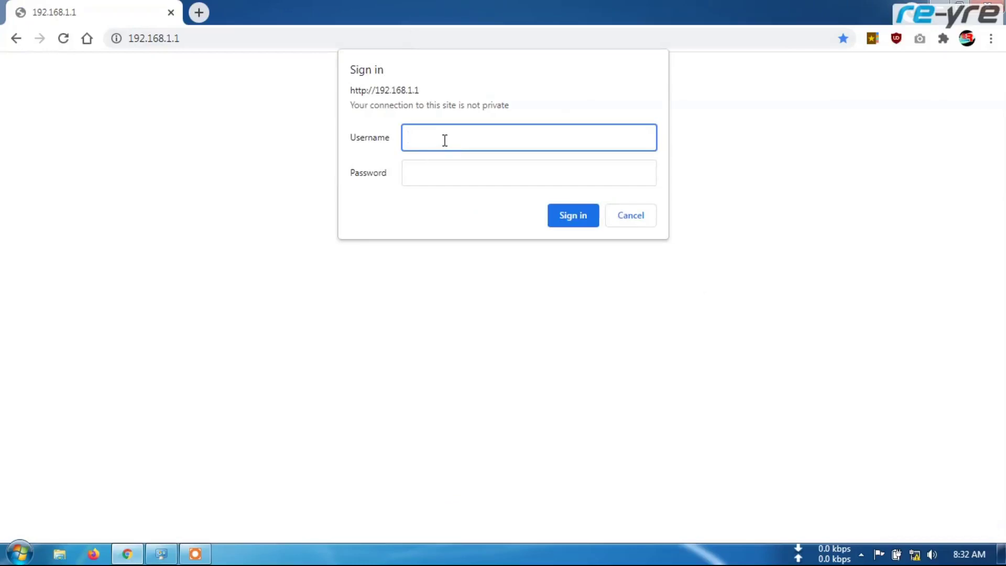
click(445, 140)
click(465, 174)
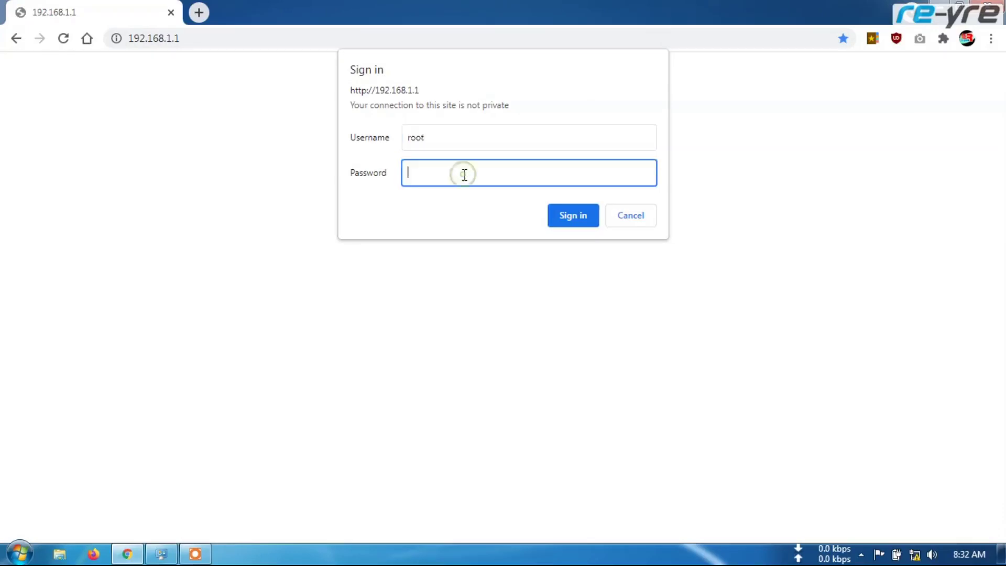
text(•••••)
click(555, 211)
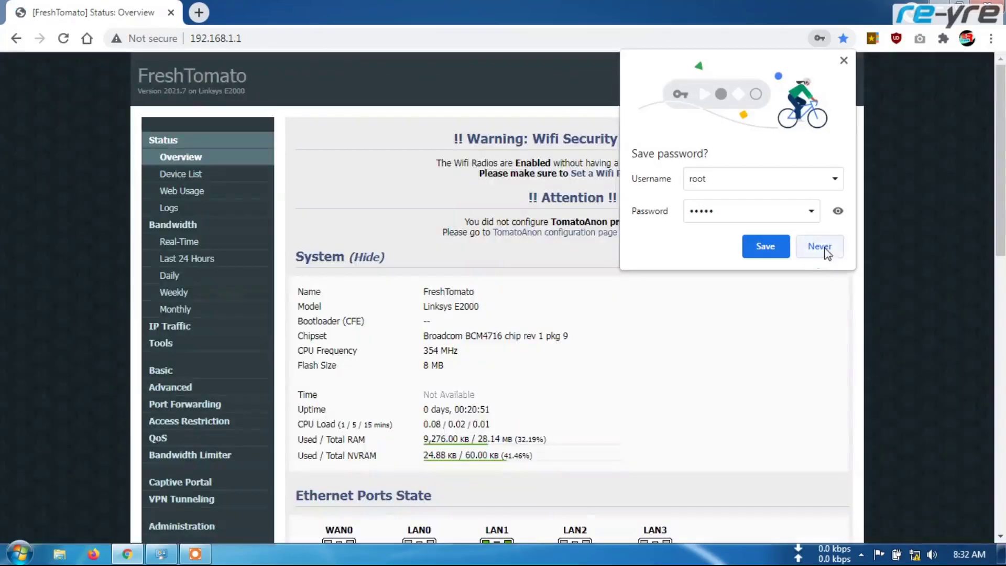
click(821, 246)
Examine the router's status overview, including the system details, Ethernet port states, WAN0, LAN and 2.4 GHz wireless sections
scroll(530, 336, down, 4)
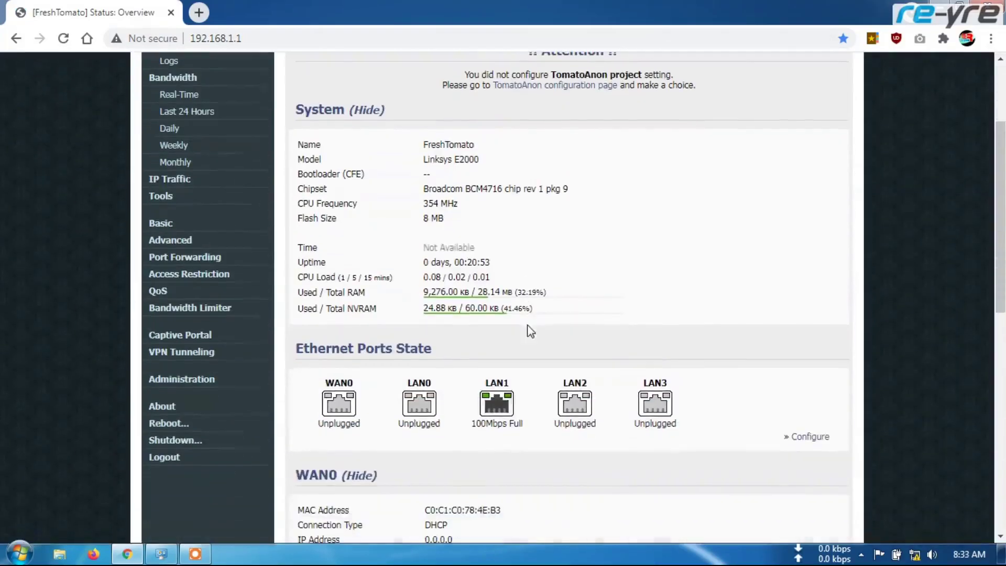
scroll(507, 369, down, 3)
scroll(506, 370, down, 6)
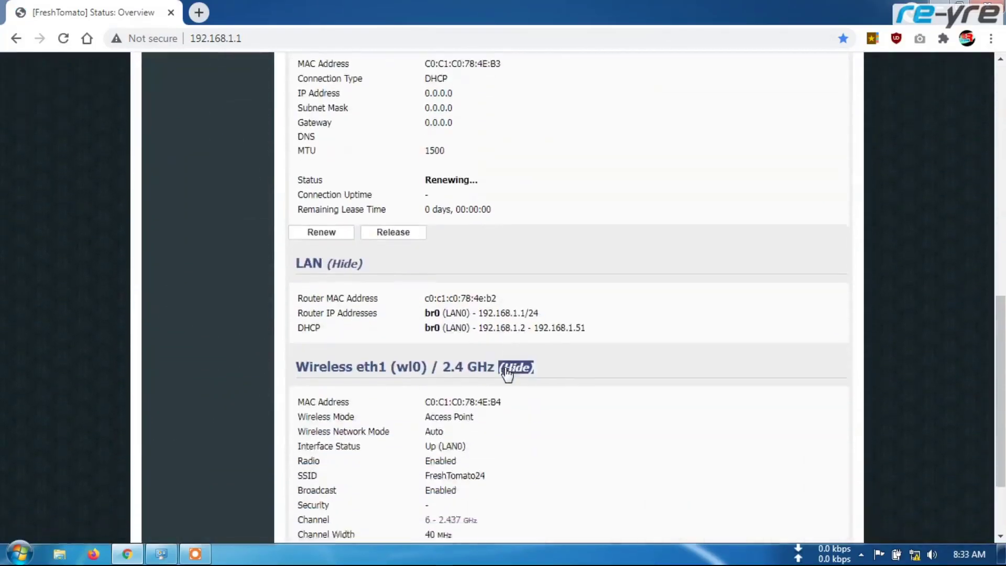
scroll(506, 371, up, 7)
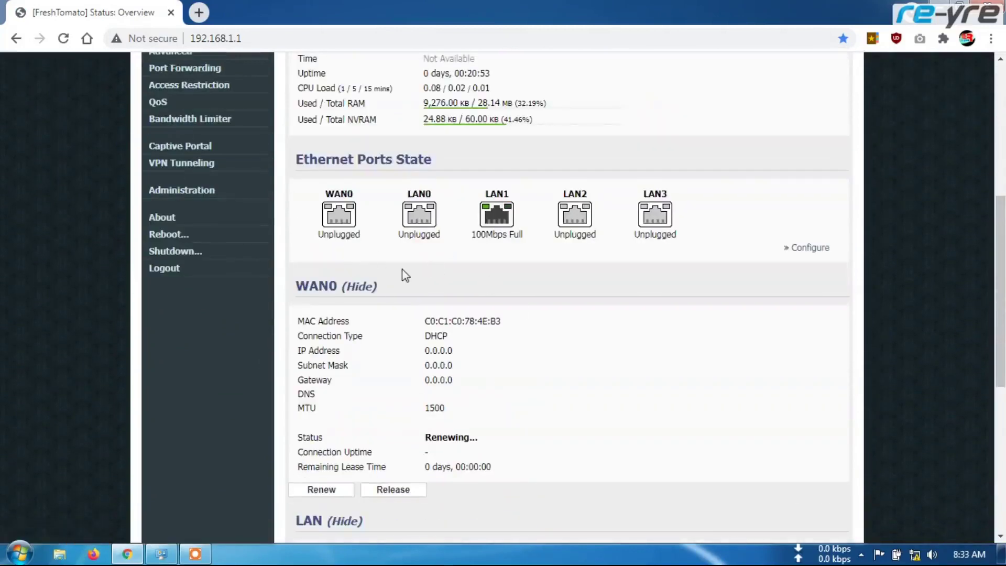
scroll(486, 283, up, 3)
scroll(487, 285, up, 3)
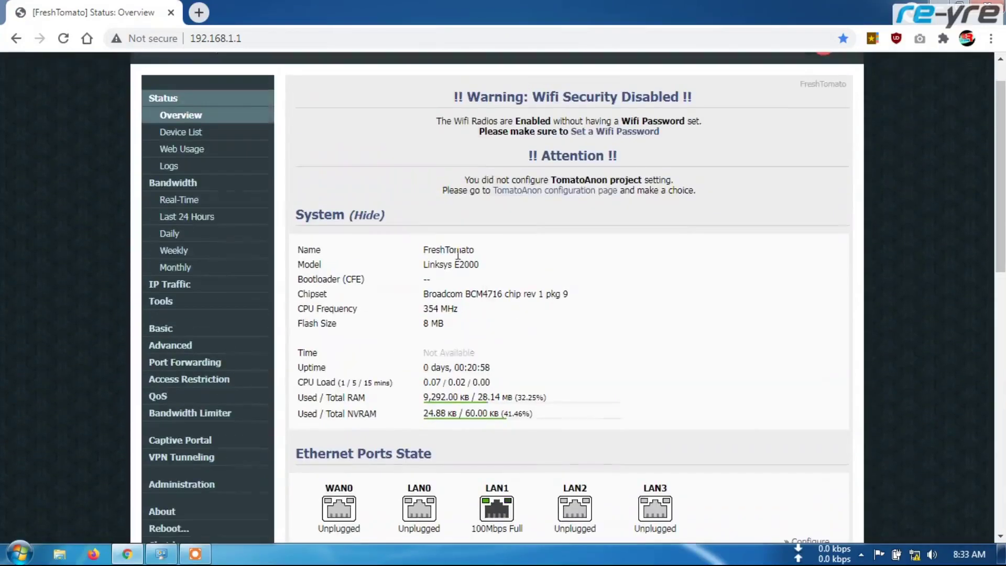
scroll(398, 284, up, 1)
scroll(398, 284, down, 3)
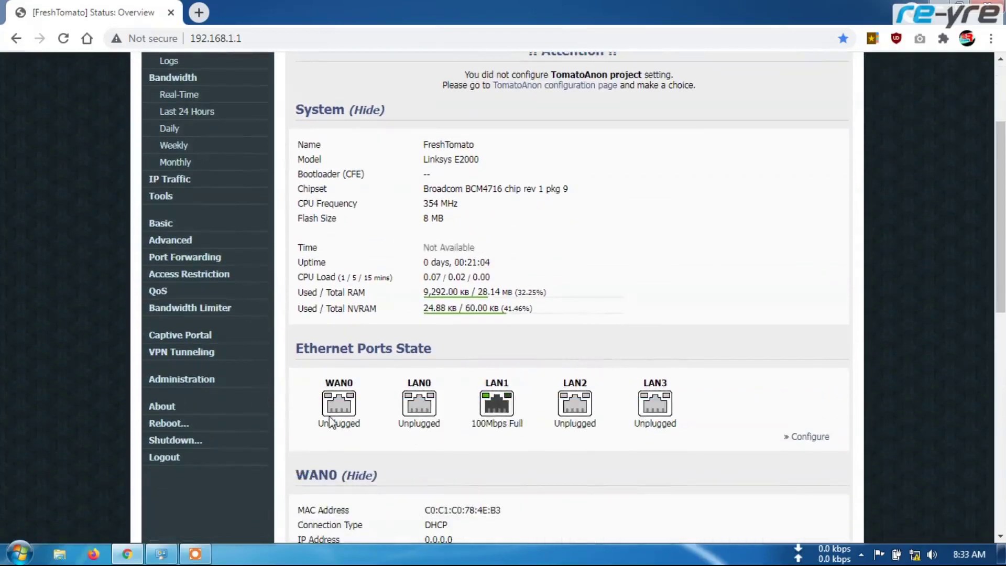
scroll(344, 419, down, 2)
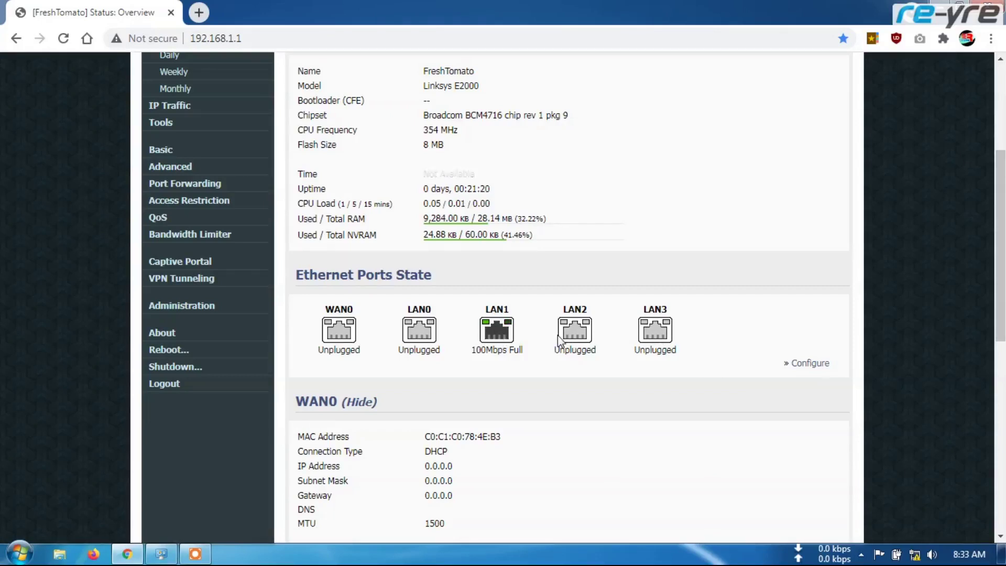
scroll(559, 340, up, 4)
drag(424, 307, 475, 307)
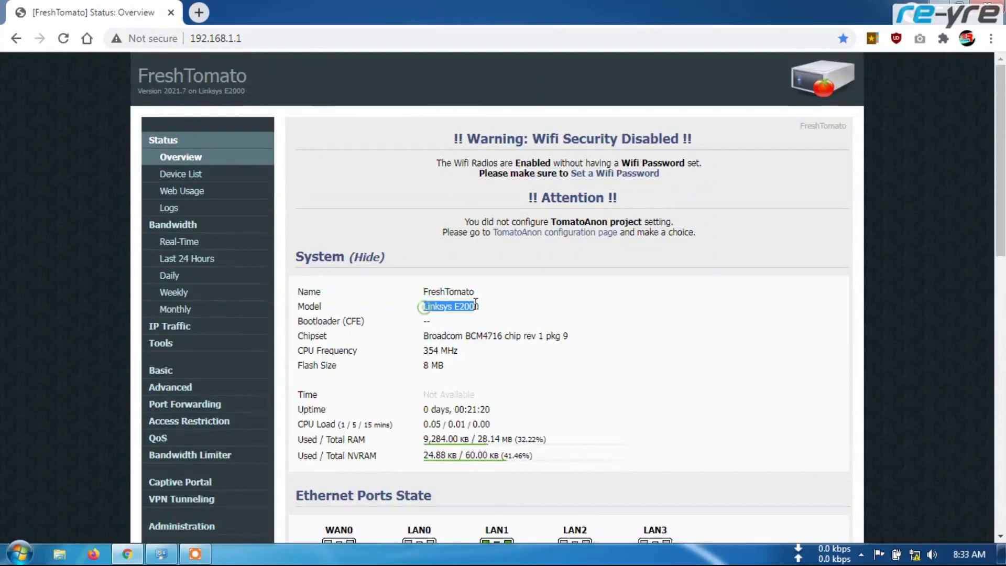
click(483, 309)
scroll(455, 407, down, 3)
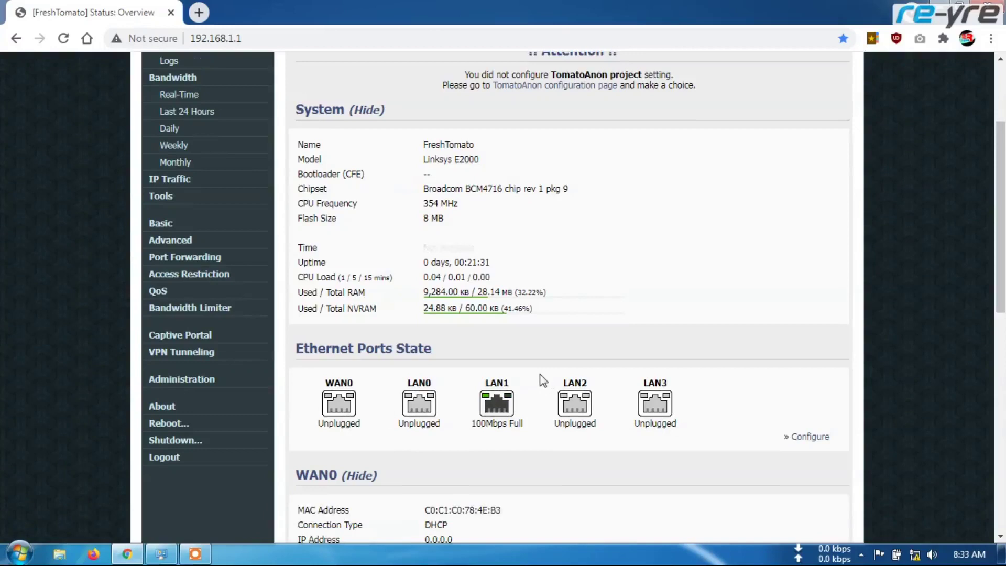
scroll(540, 381, up, 2)
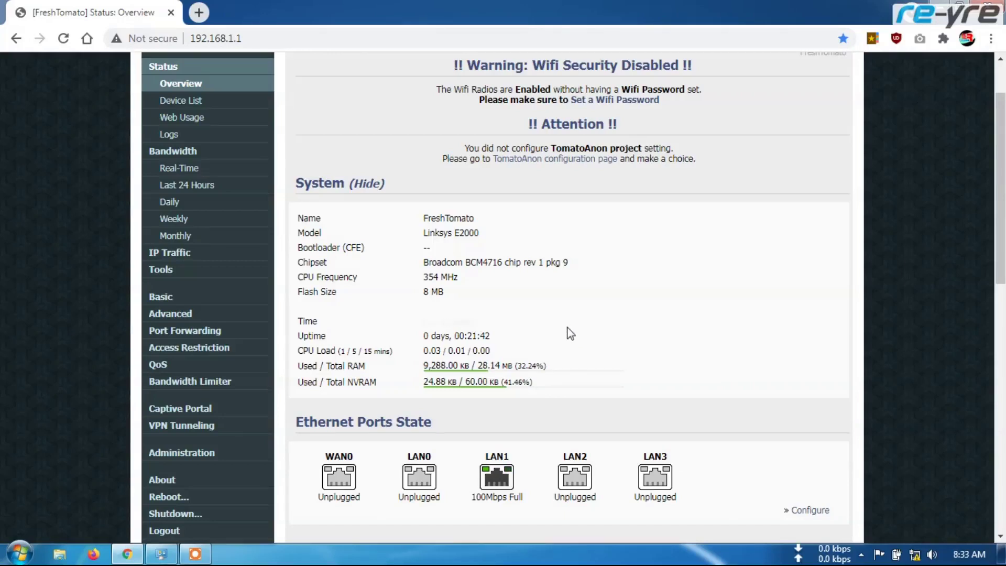
scroll(570, 334, down, 4)
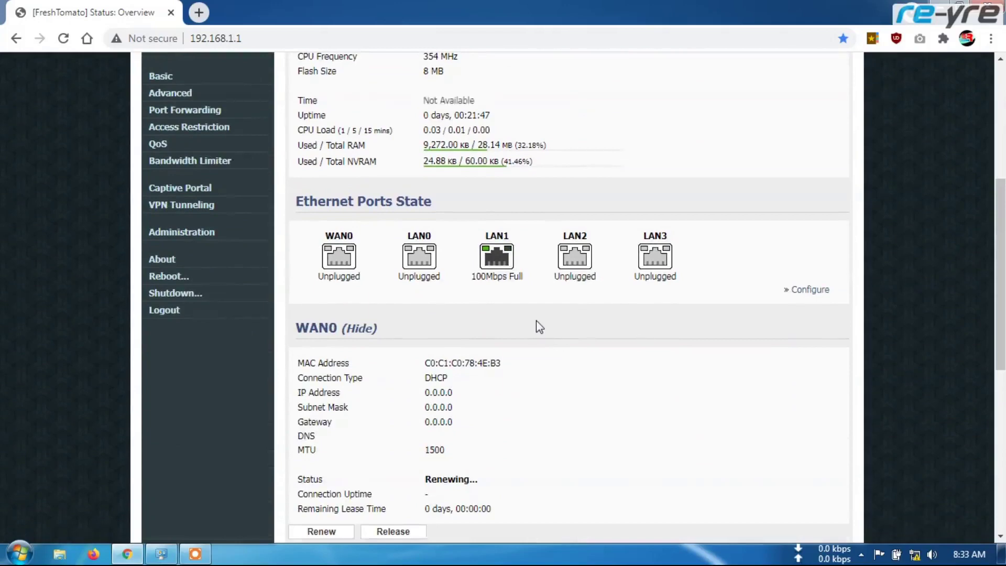
scroll(537, 321, up, 5)
scroll(535, 327, down, 6)
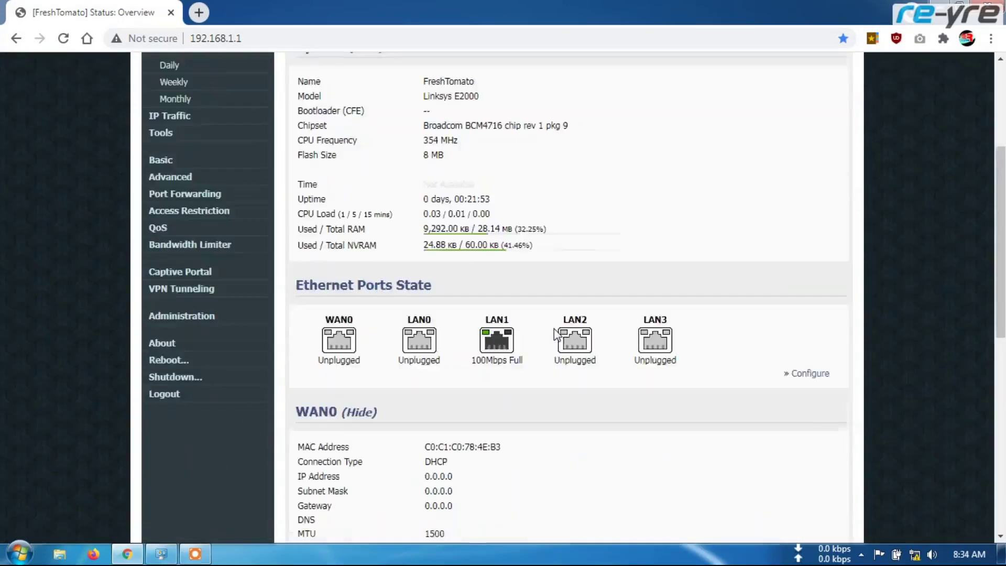
scroll(542, 351, down, 6)
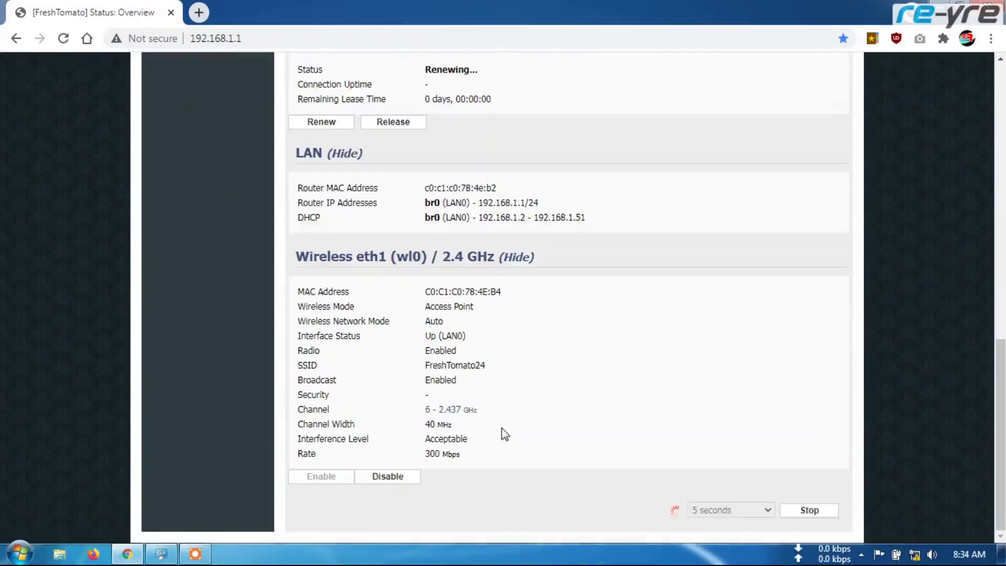
scroll(569, 417, up, 2)
scroll(569, 418, up, 10)
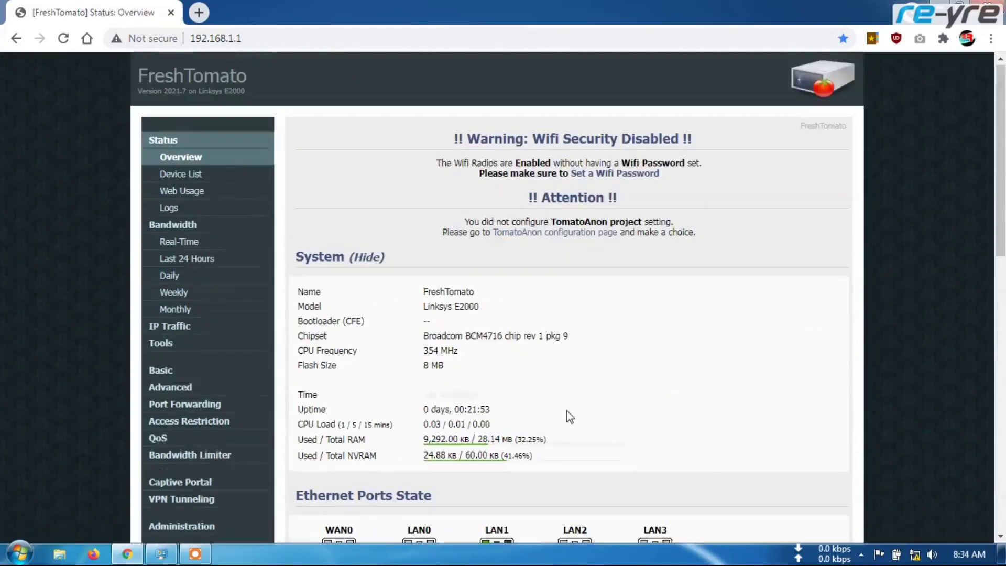
Open the basic network settings and change the LAN bridge br0 IP address to 192.168.0.1
click(183, 375)
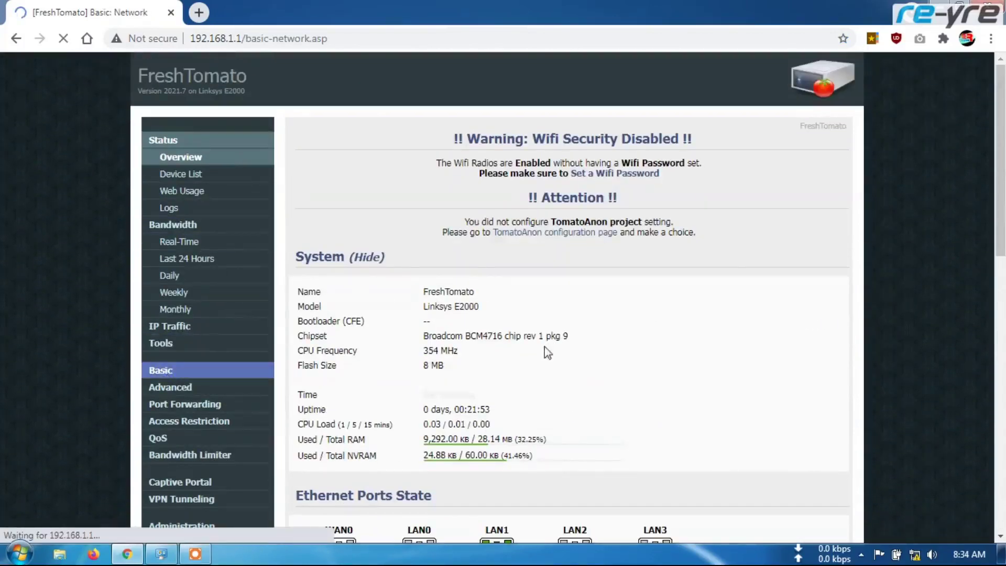
scroll(545, 357, down, 3)
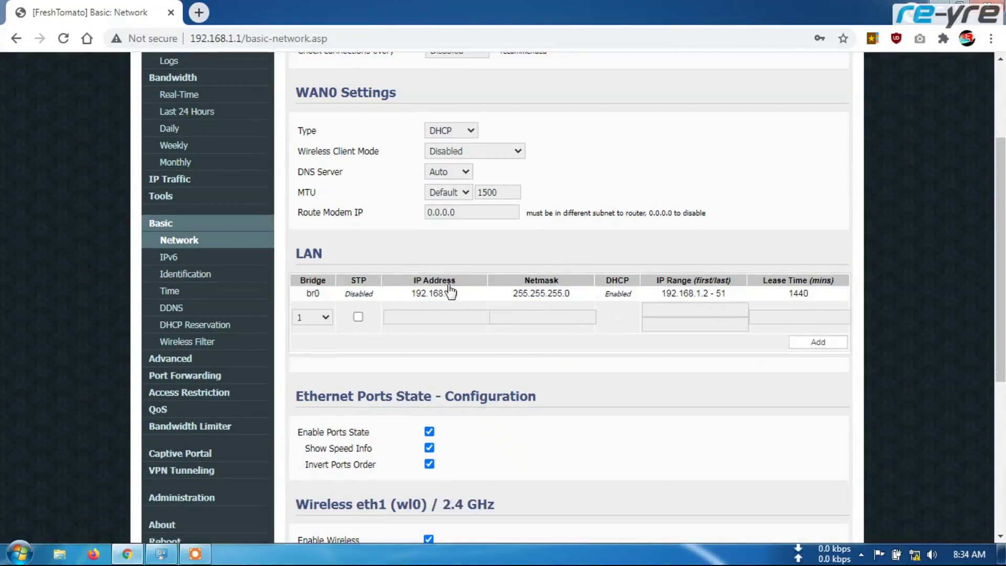
click(621, 302)
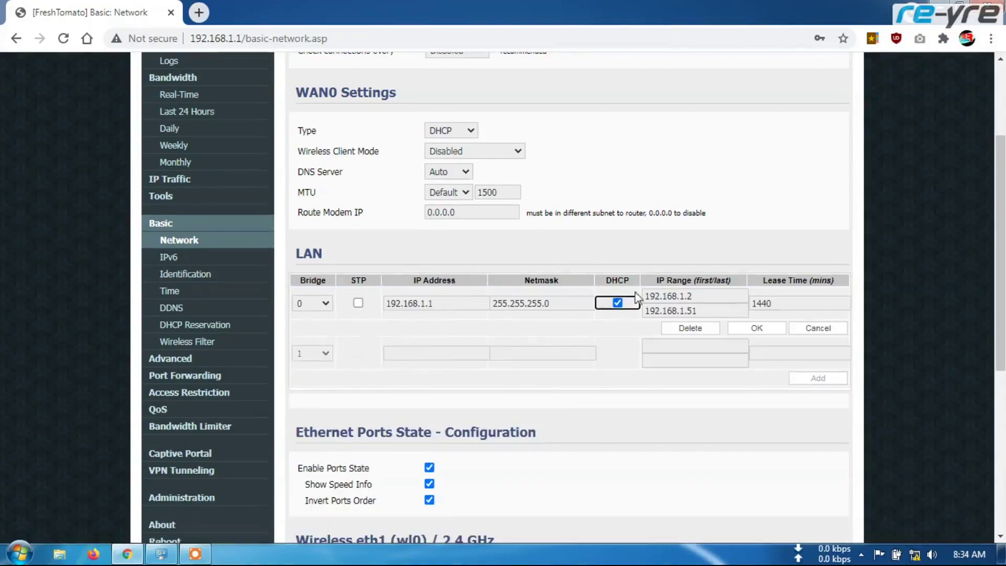
click(428, 304)
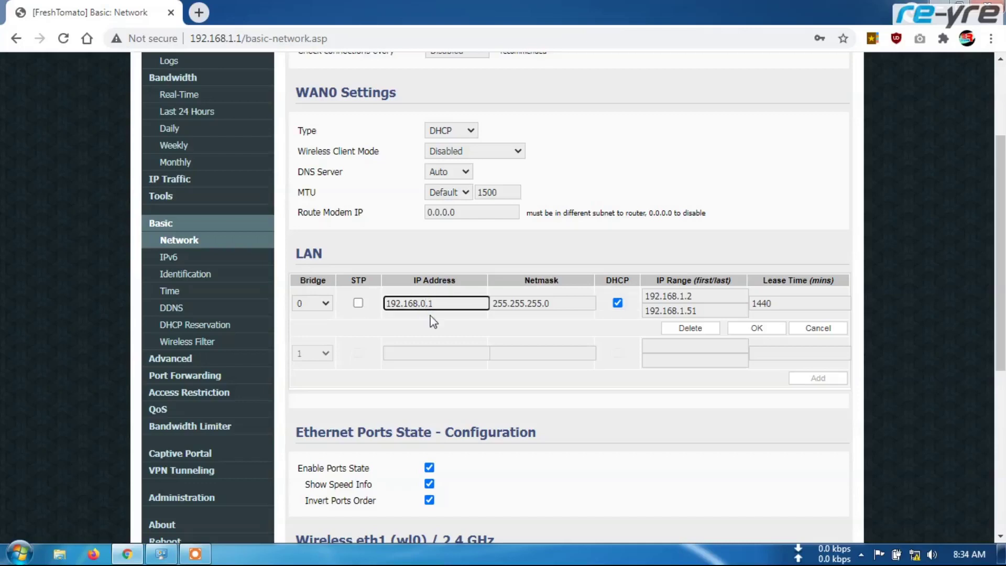
Set the br0 DHCP range to 192.168.0.2 through 192.168.0.51 and accept the edited LAN entry
click(685, 297)
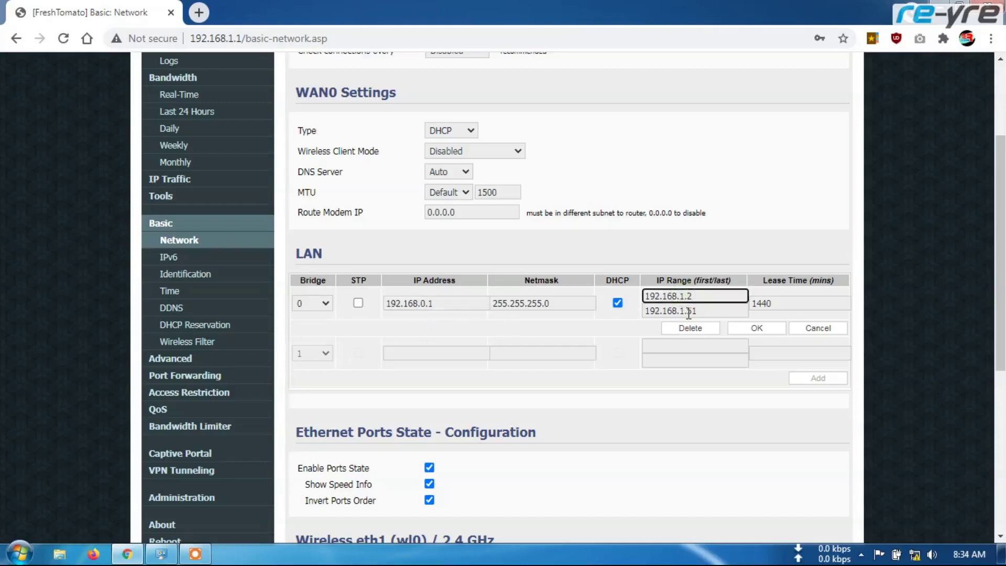
text(0)
click(685, 312)
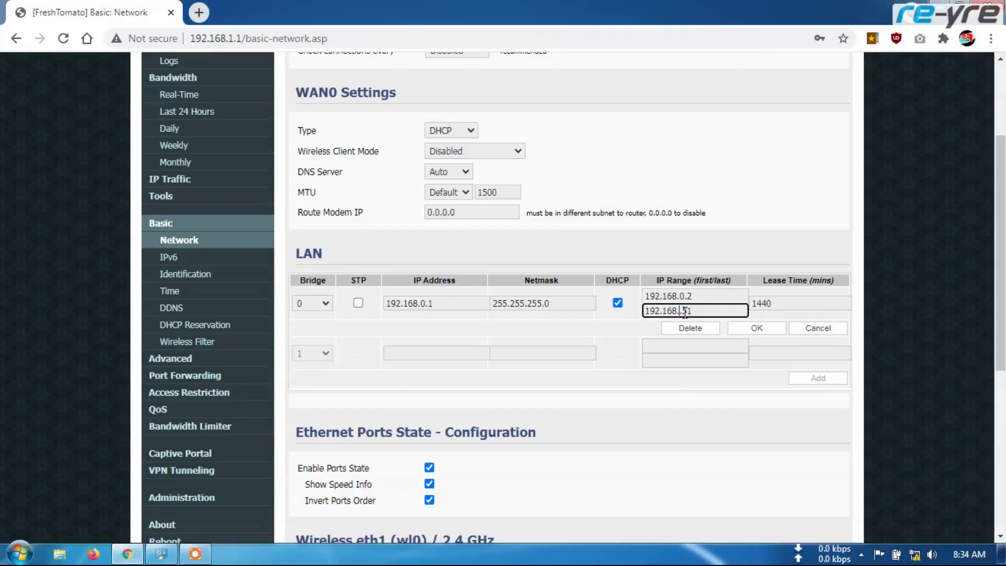
text(0)
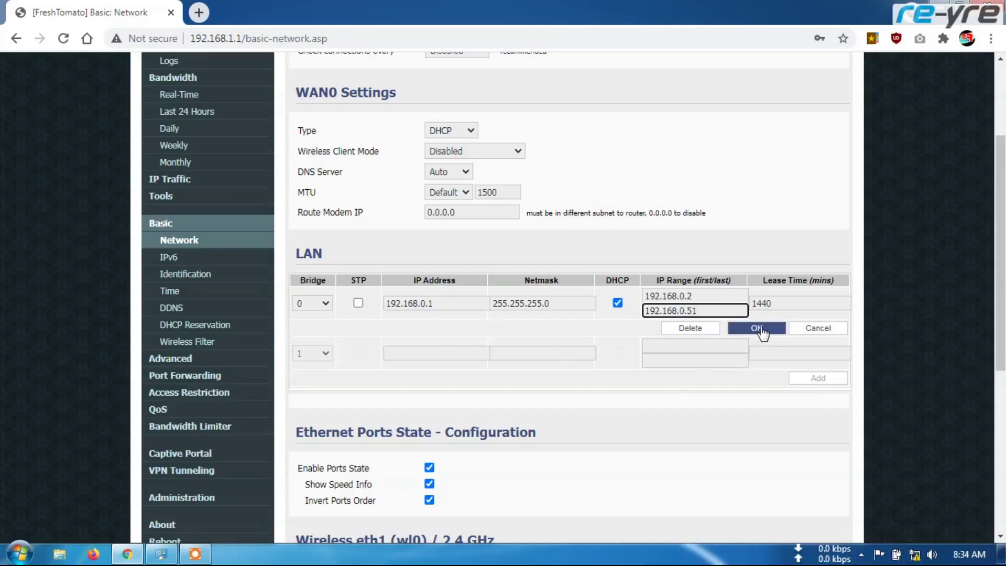
click(758, 329)
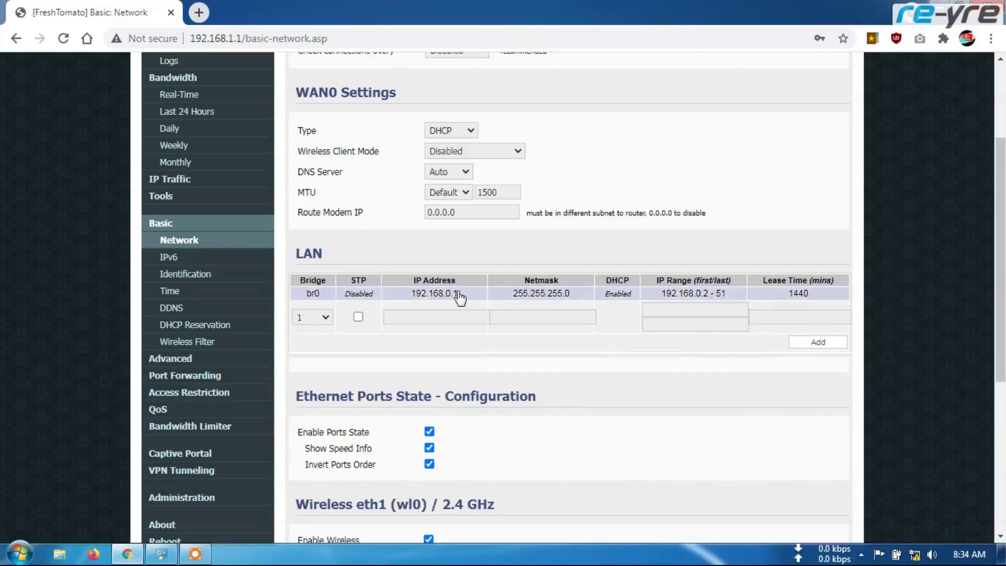
Save the changed network settings so the router restarts with them
scroll(638, 388, down, 1)
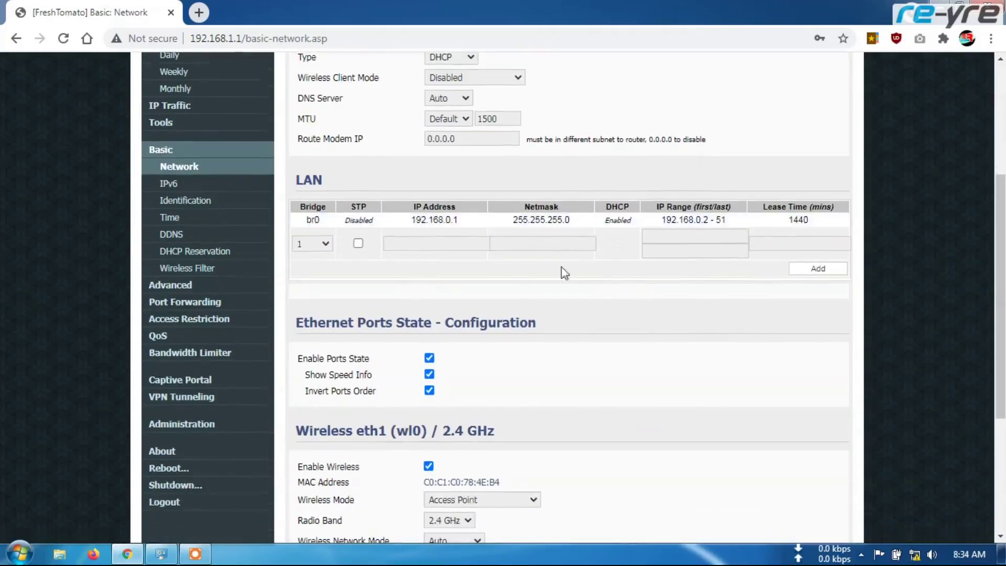
scroll(645, 308, down, 2)
scroll(645, 308, down, 2)
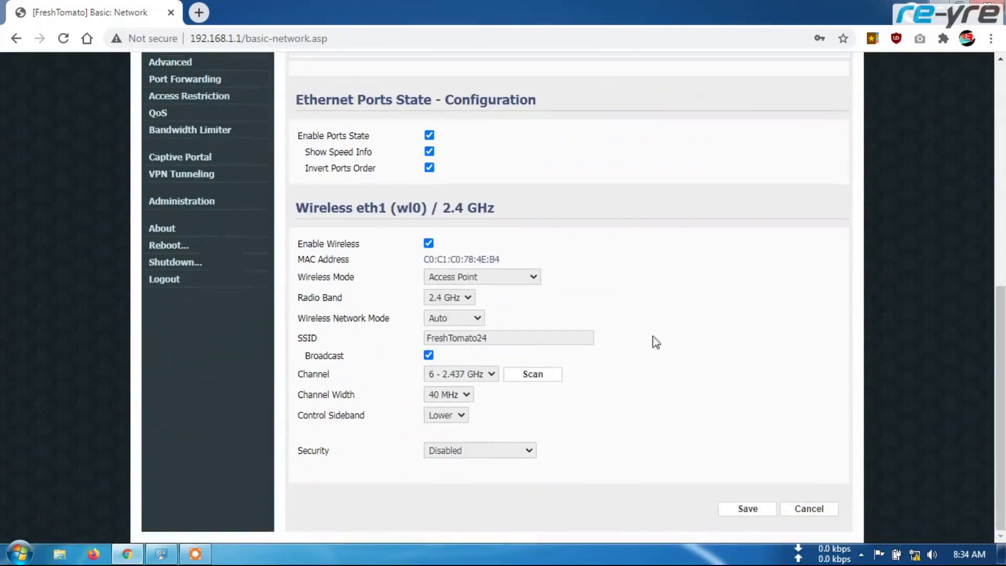
click(744, 511)
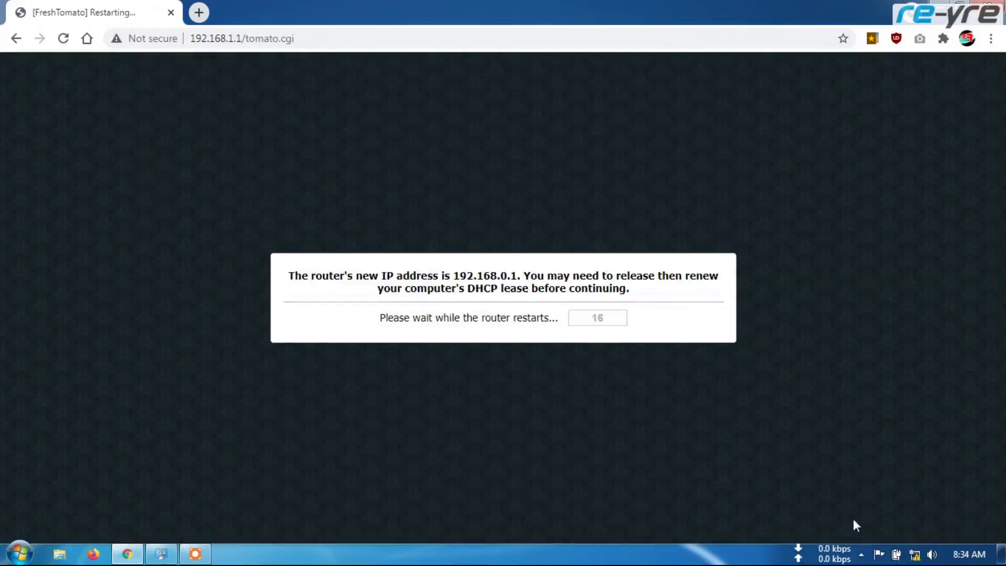
Check the network connection details of the Local Area Connection in Windows and return to the browser
click(916, 555)
click(910, 517)
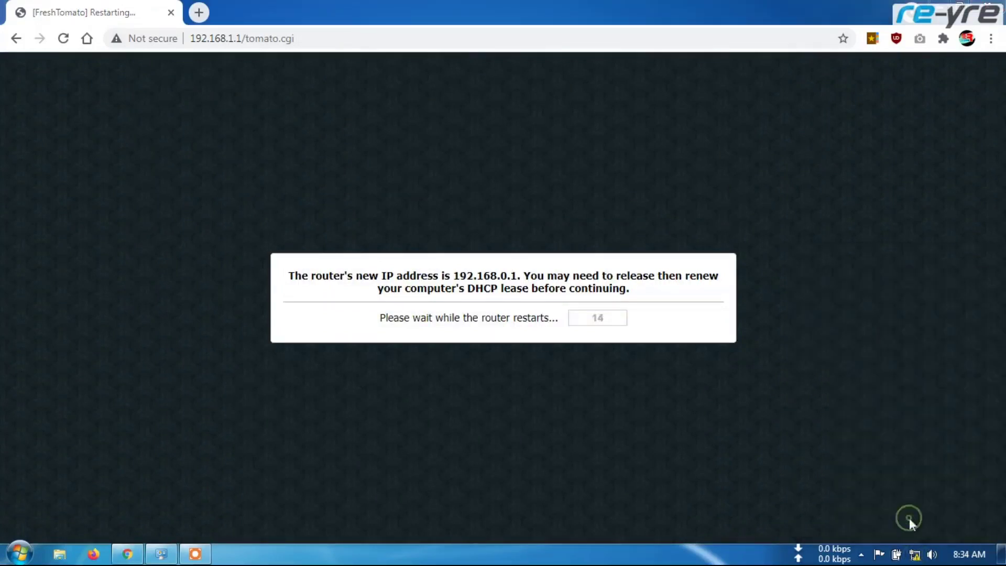
click(874, 89)
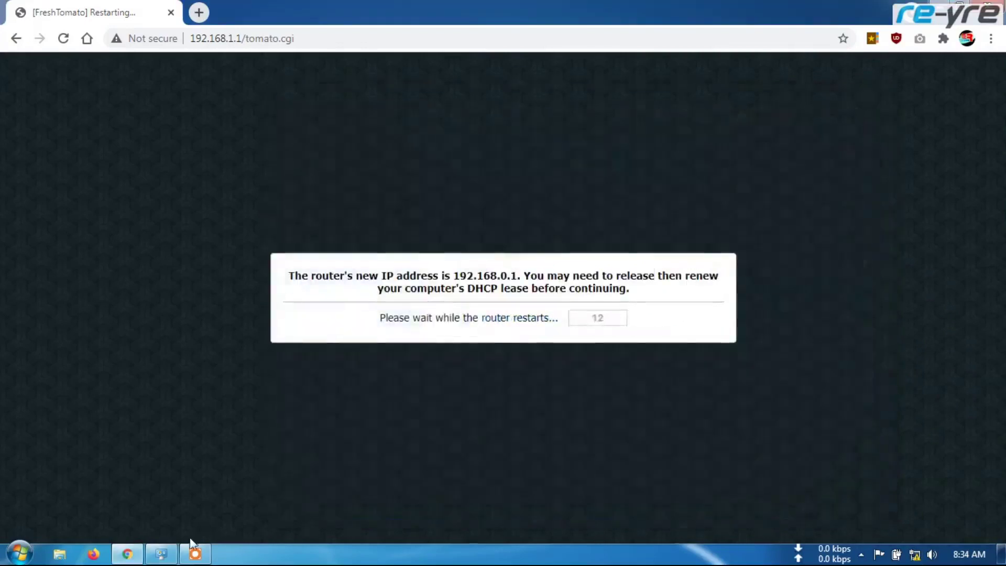
click(161, 554)
right_click(360, 171)
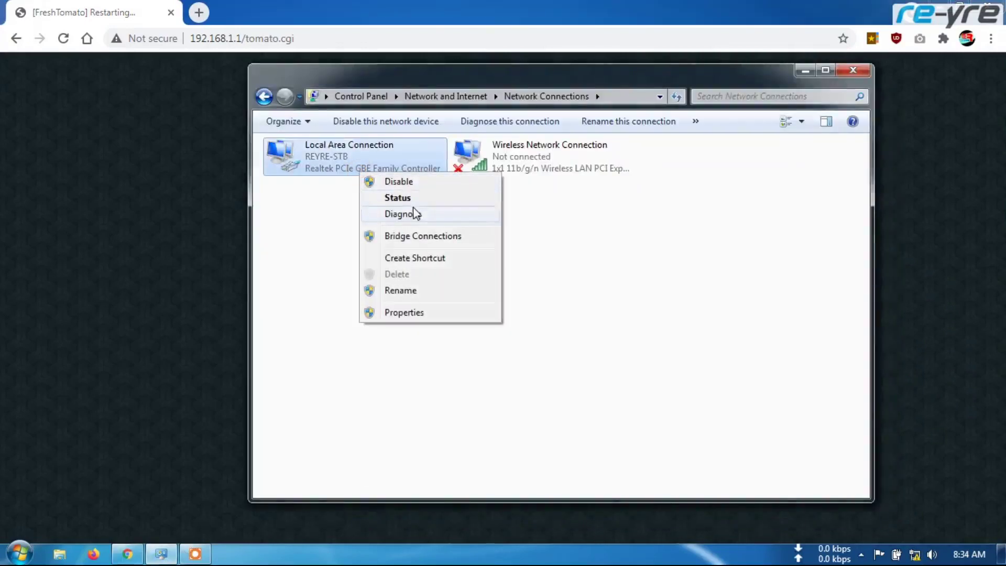
click(414, 200)
click(420, 270)
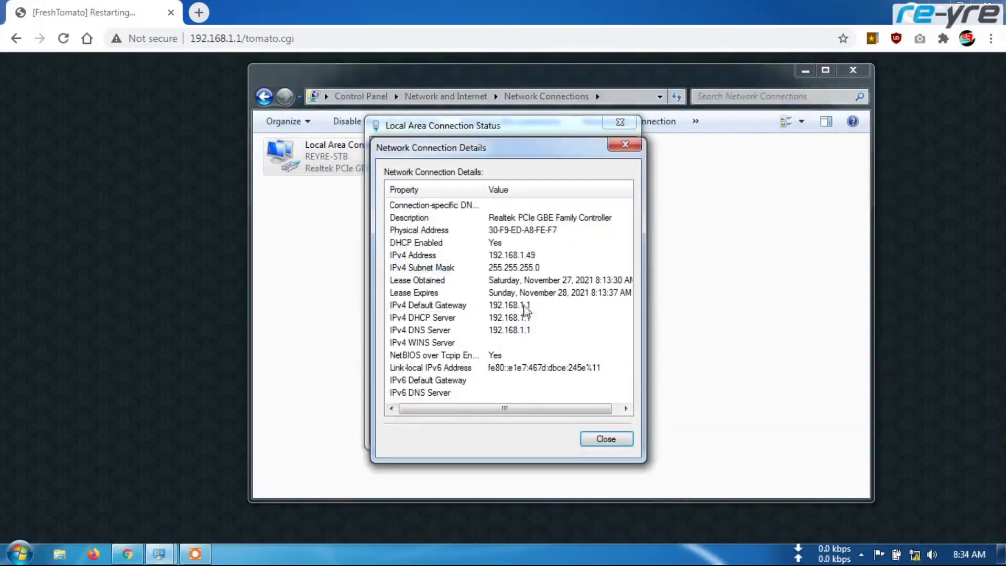
click(606, 440)
click(124, 18)
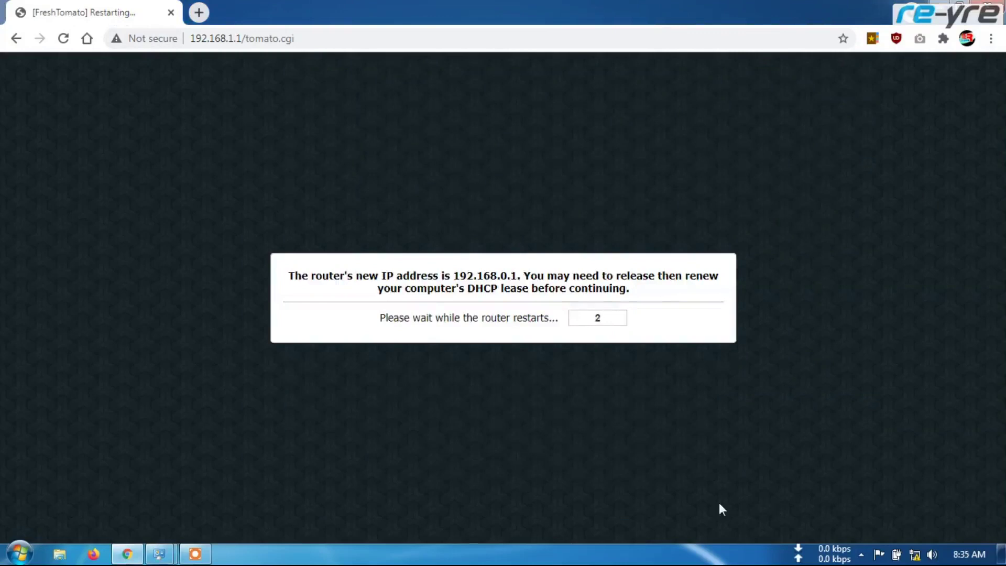
Close the Local Area Connection status window and bring up the Windows Network Connections window
click(158, 554)
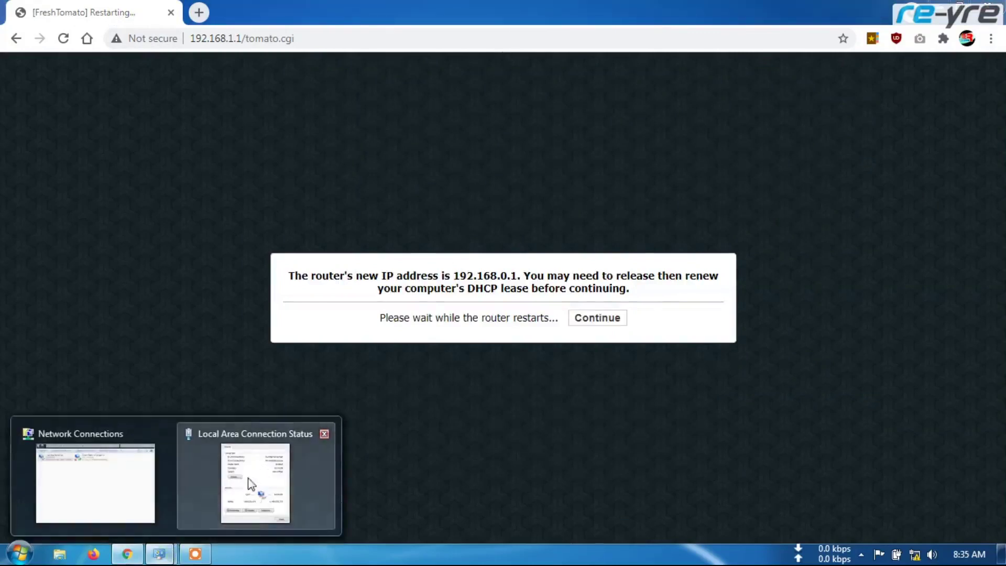
click(249, 473)
click(612, 126)
click(161, 554)
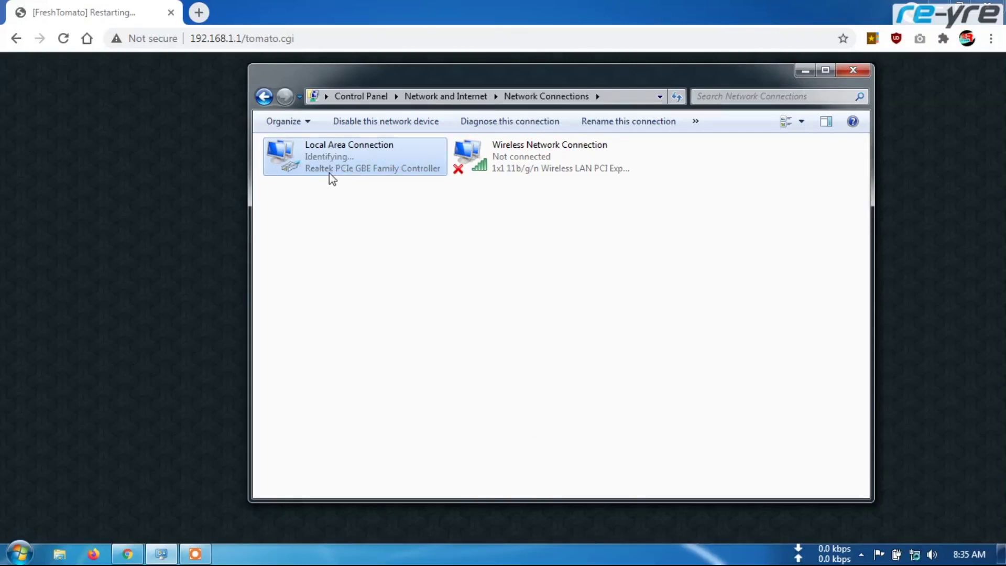
Check the Local Area Connection's network details for its IPv4 address and default gateway, and close the status windows
right_click(360, 177)
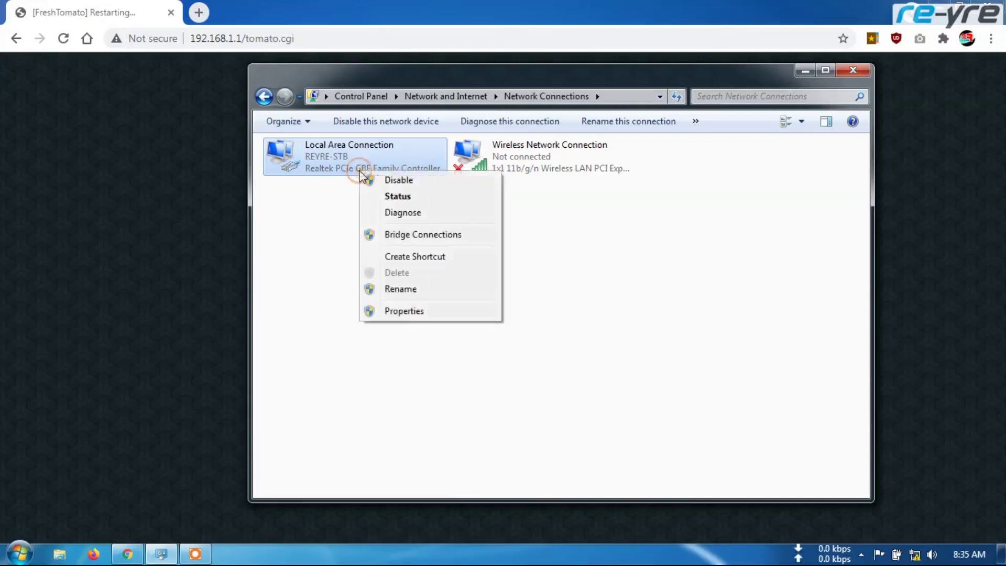
click(410, 198)
click(414, 267)
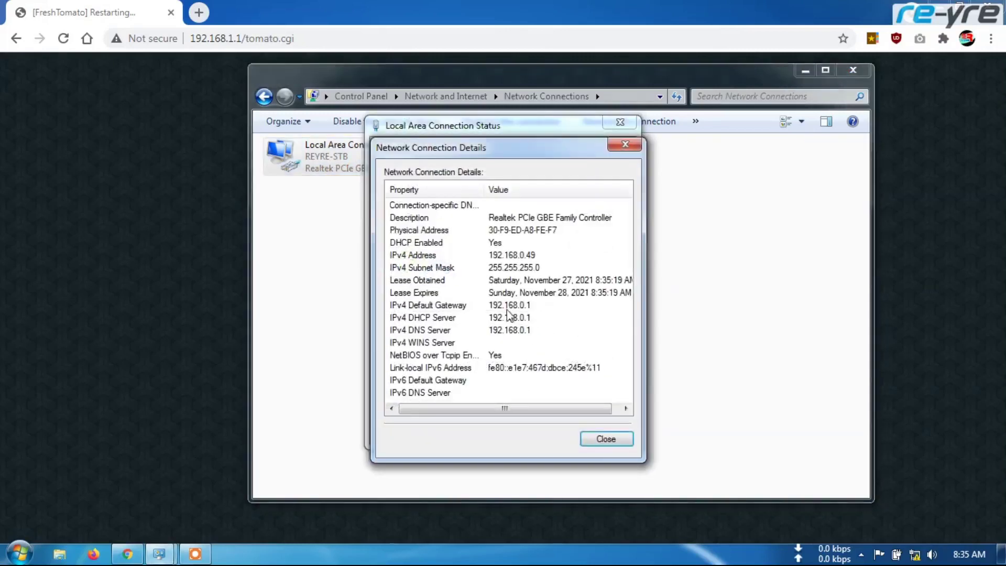
click(603, 439)
click(603, 431)
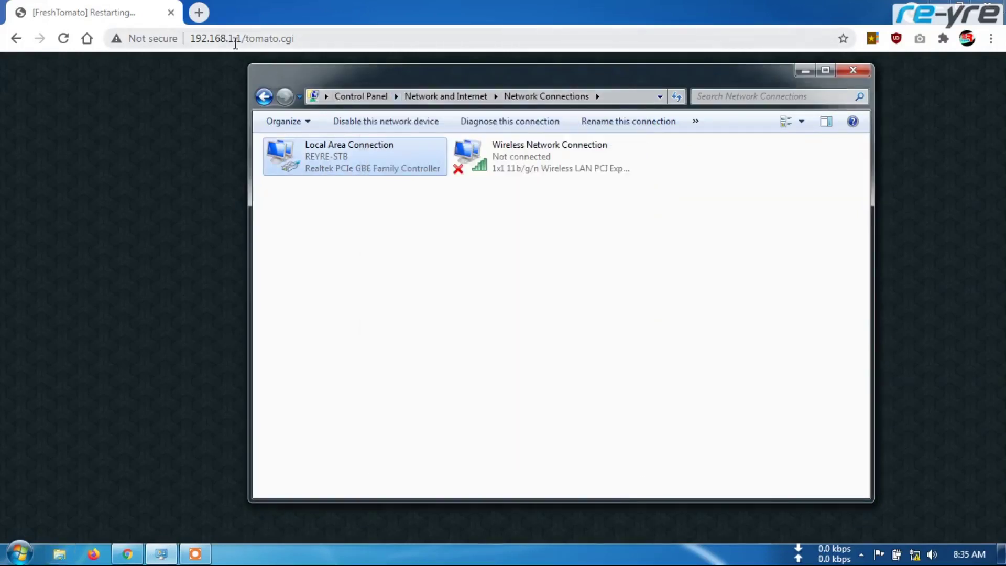
Open the router's page at 192.168.0.1 and sign in as root with the router password
drag(230, 41, 319, 44)
text(0.1)
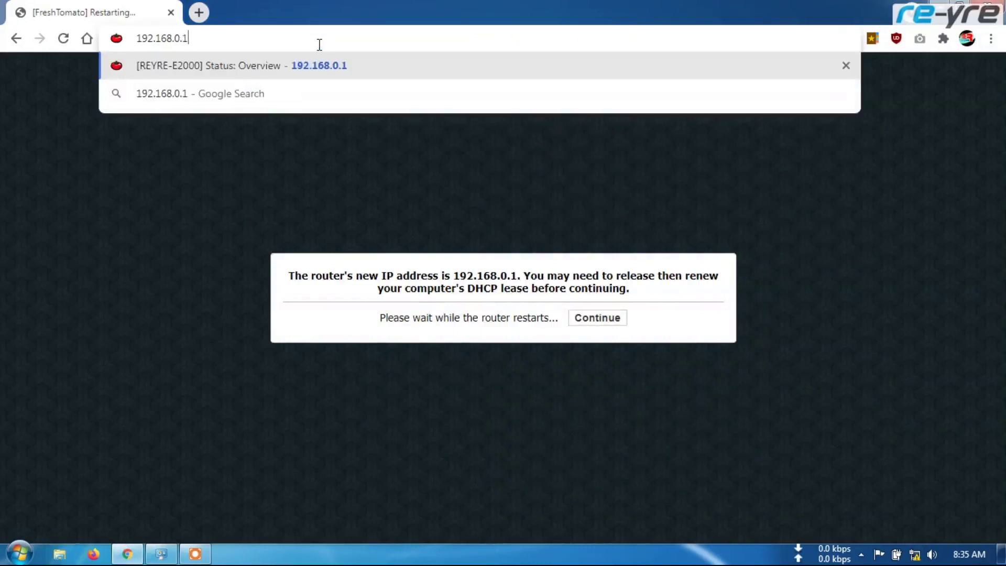
key(Return)
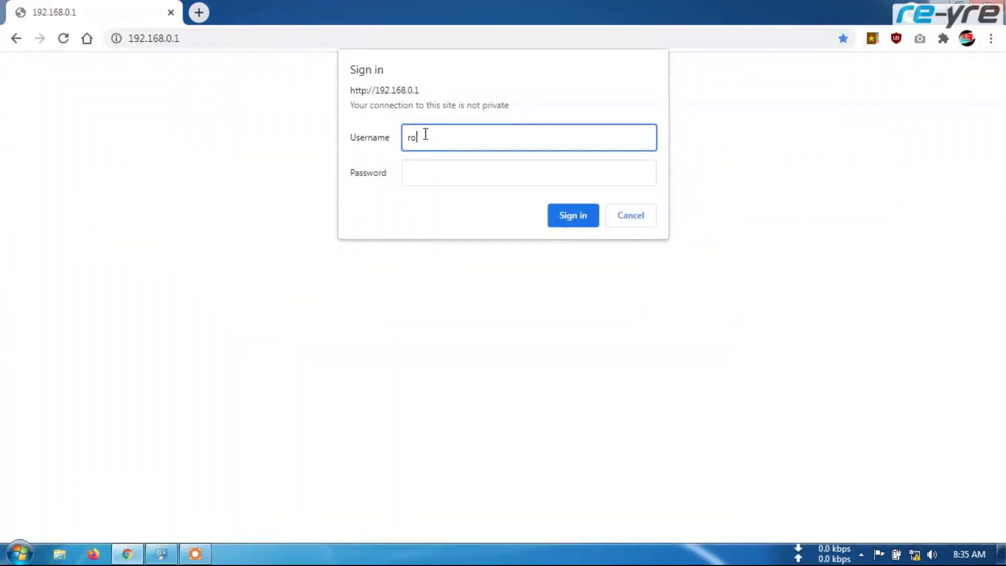
click(442, 175)
text(a)
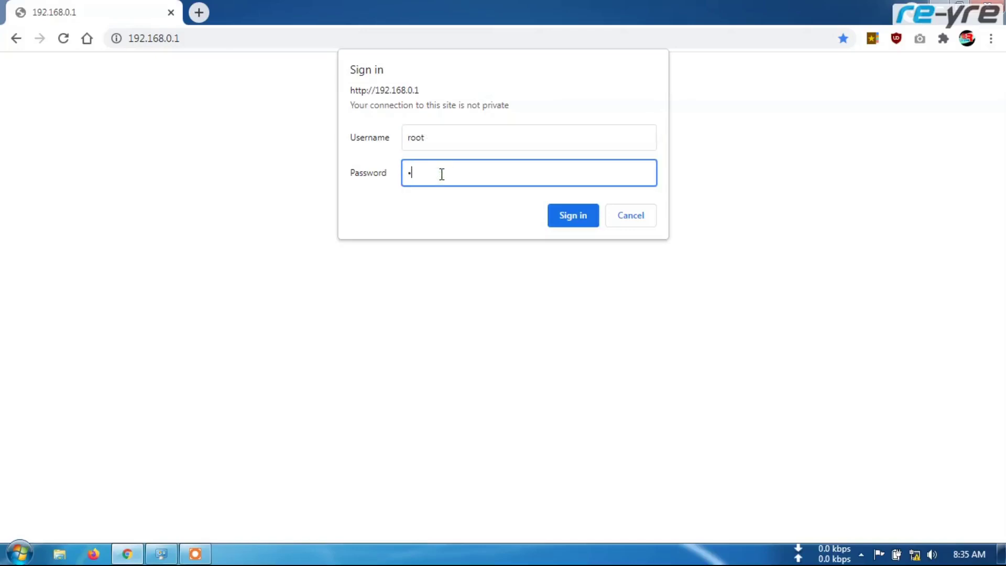
click(577, 215)
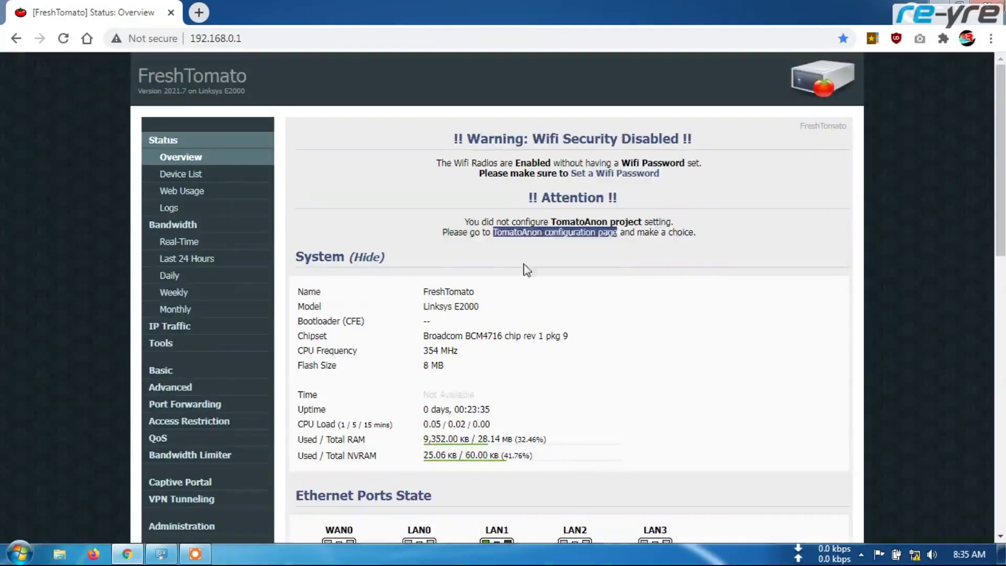
Examine the LAN addresses, wireless details, Ethernet port states and WAN0 connection on the router's status overview
scroll(525, 277, down, 4)
scroll(527, 282, down, 10)
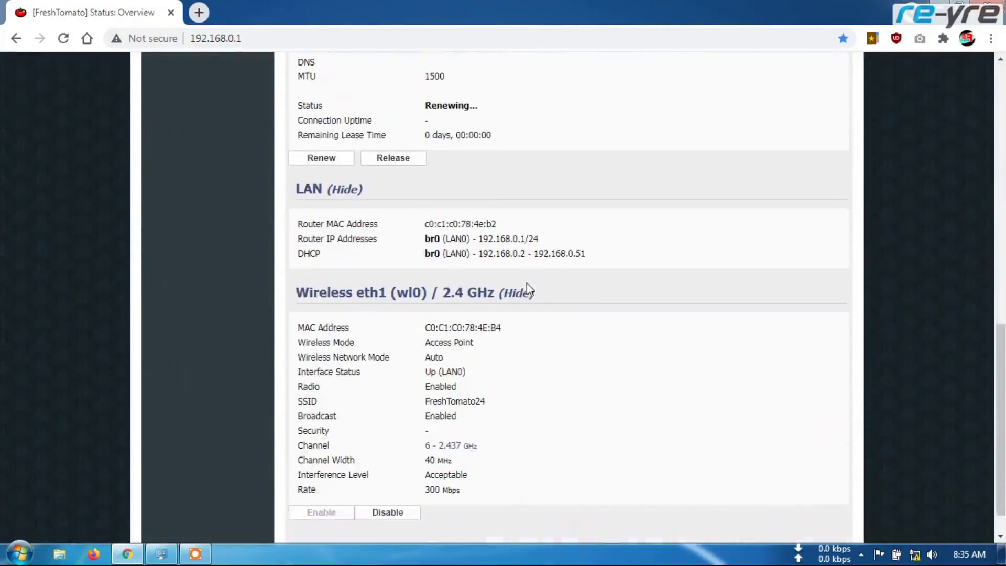
scroll(527, 283, up, 7)
scroll(529, 283, up, 3)
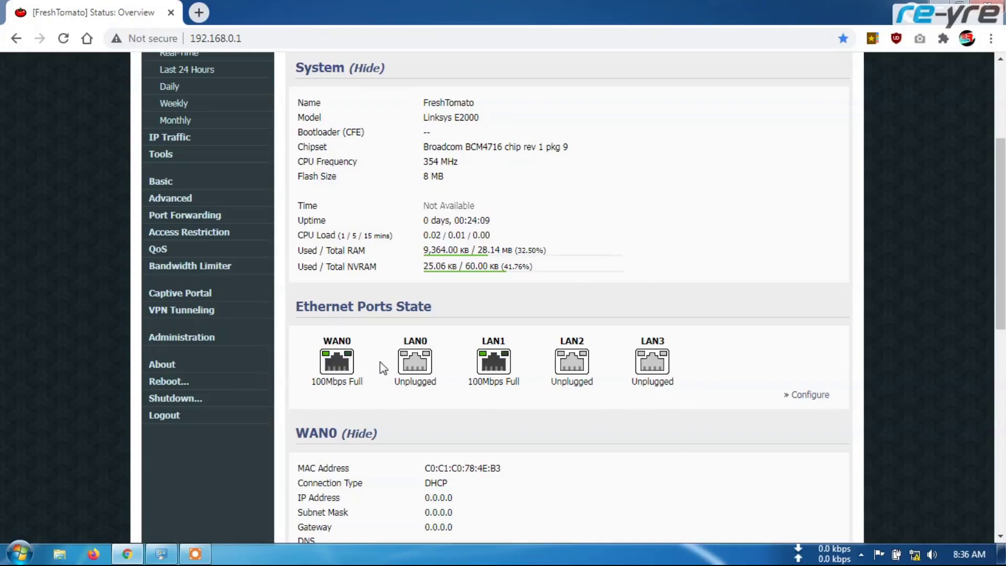
scroll(382, 366, down, 1)
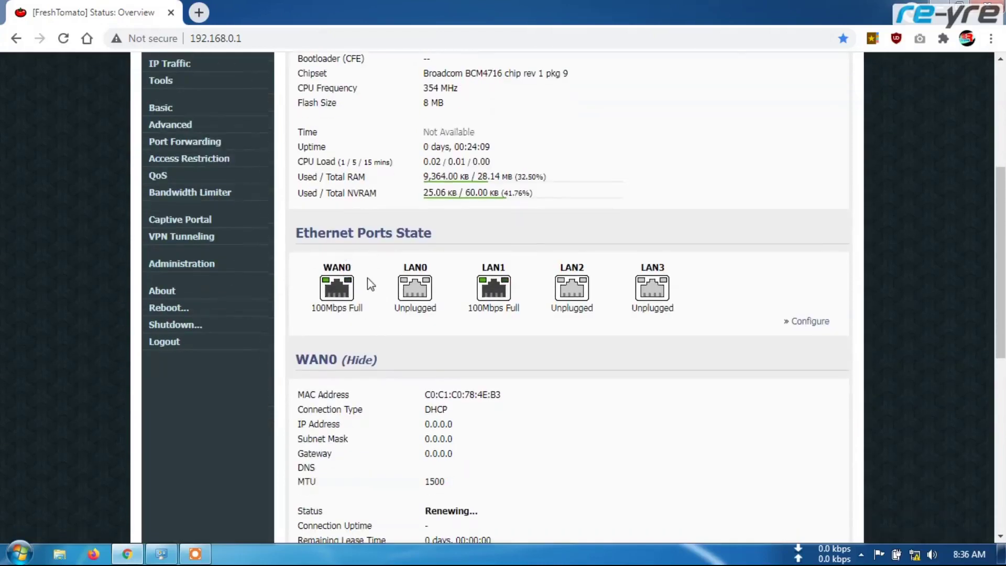
scroll(367, 278, down, 2)
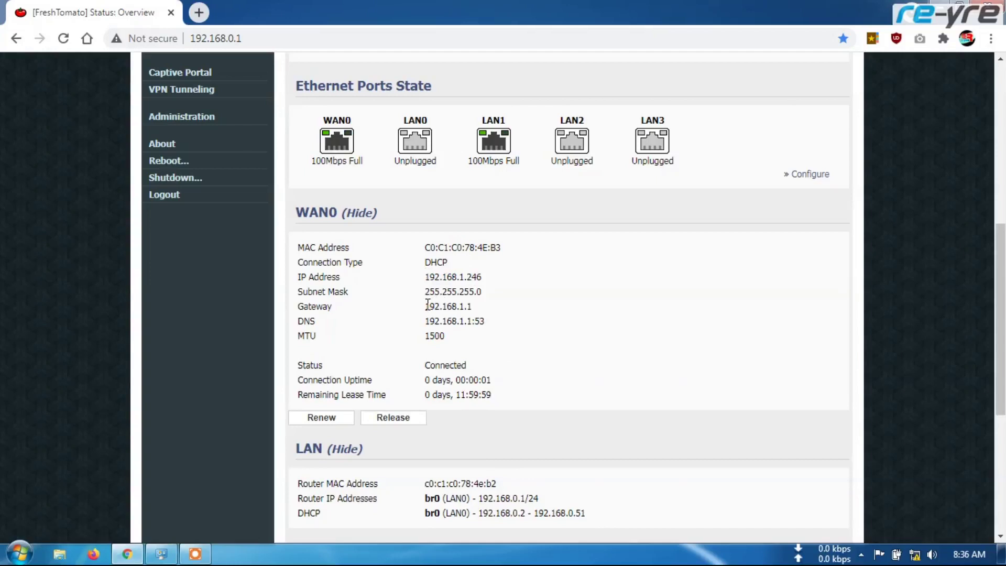
Copy the WAN0 gateway address 192.168.1.1 and open it in a new browser tab
drag(427, 306, 473, 307)
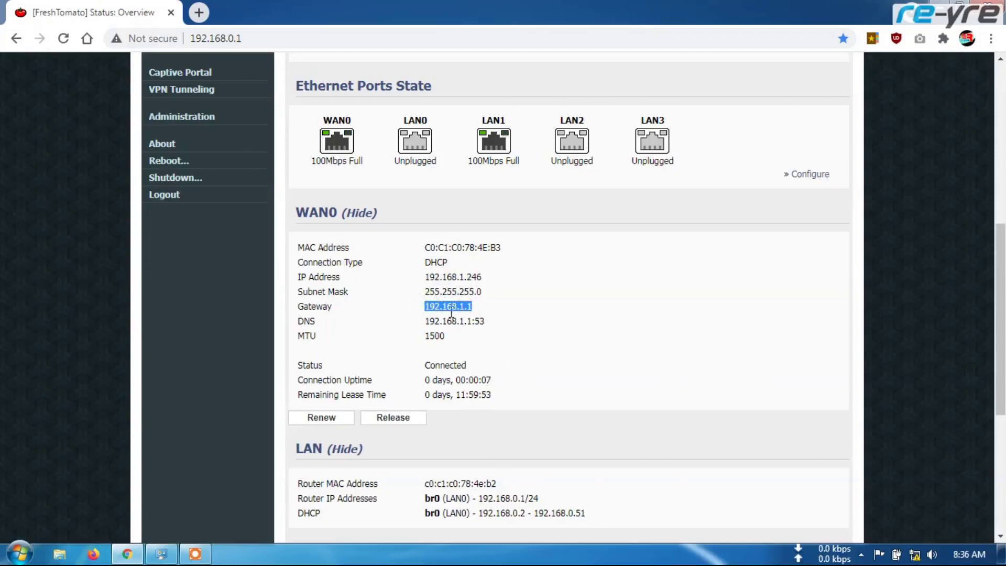
right_click(461, 309)
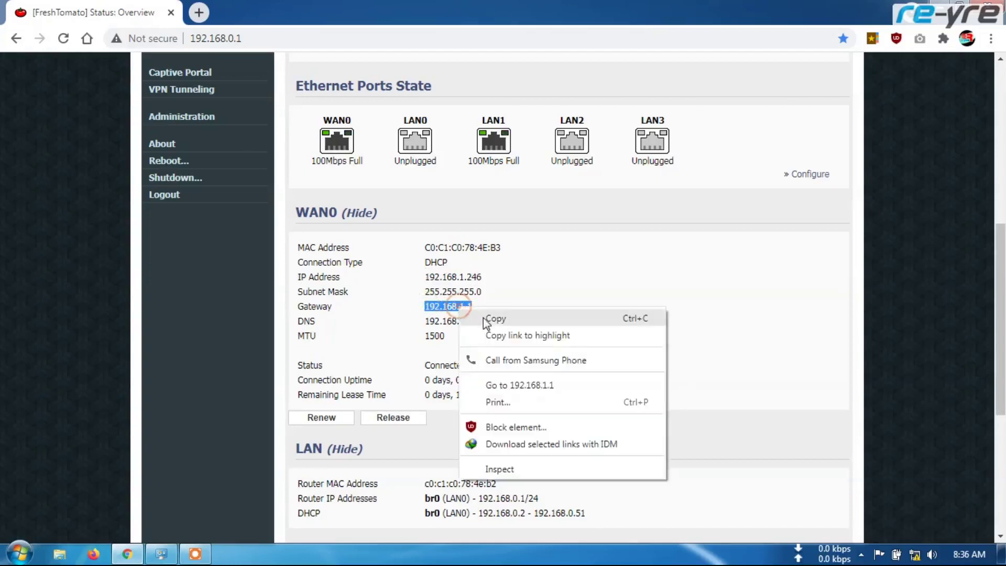
click(487, 320)
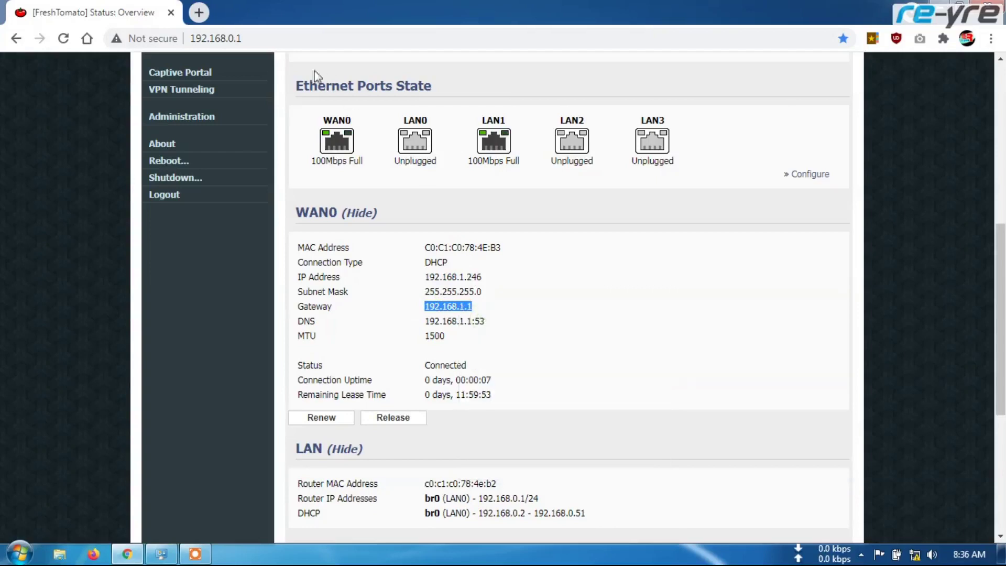
click(200, 13)
right_click(215, 38)
click(288, 123)
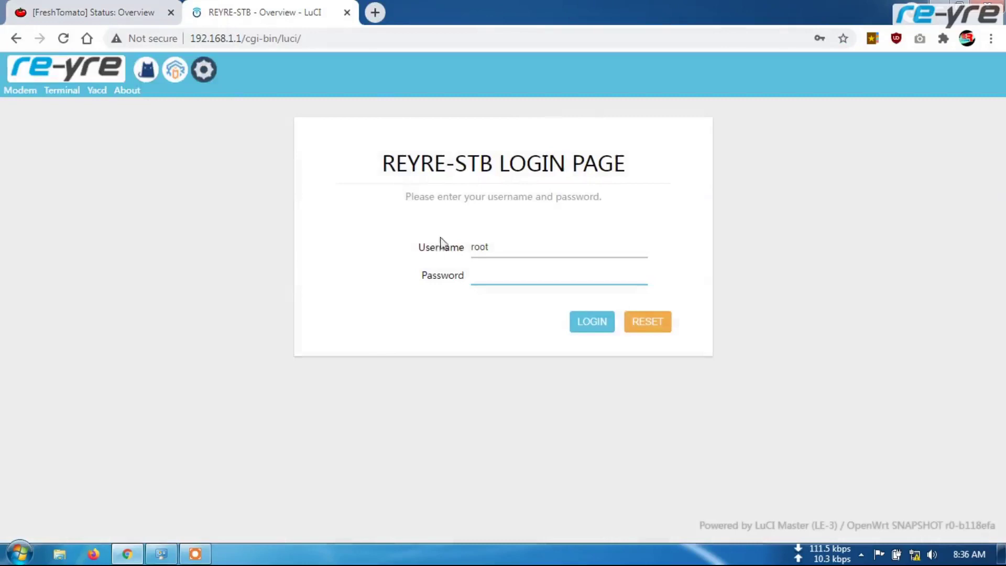
Fill in the password on the REYRE-STB login page and log in as root
click(487, 272)
click(498, 307)
click(587, 330)
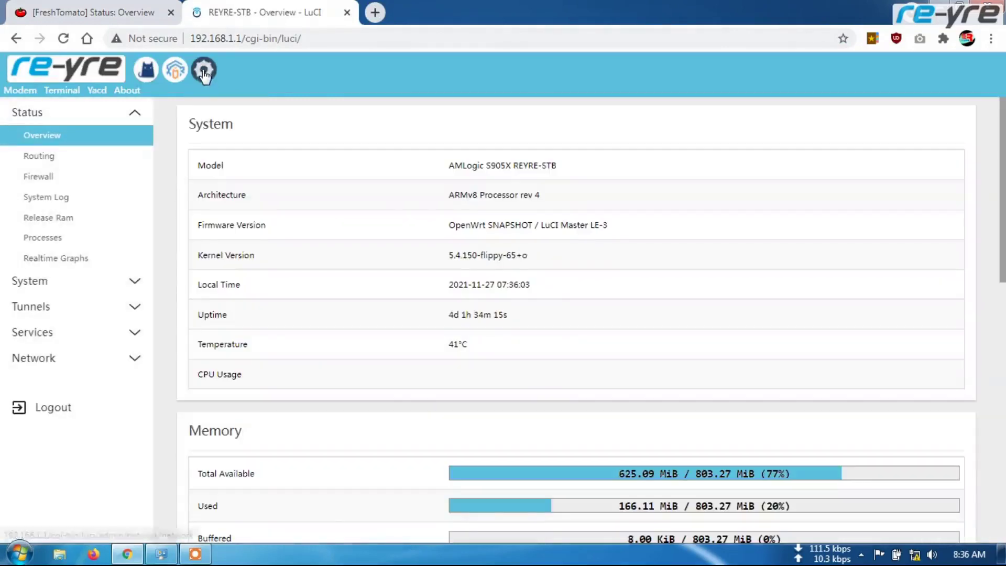
Look through the REYRE-STB network interfaces and view the OpenClash overview
click(204, 71)
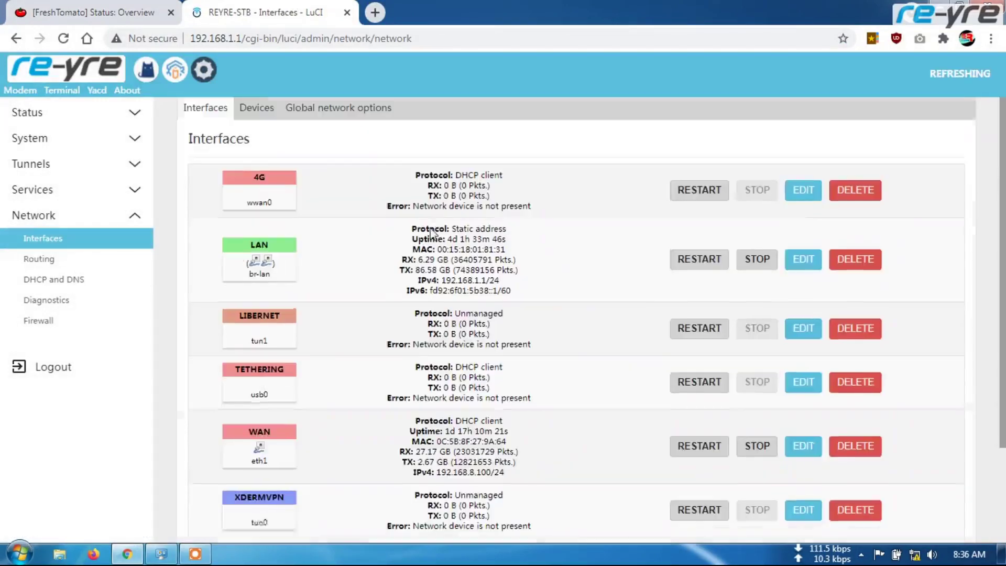
scroll(278, 347, down, 3)
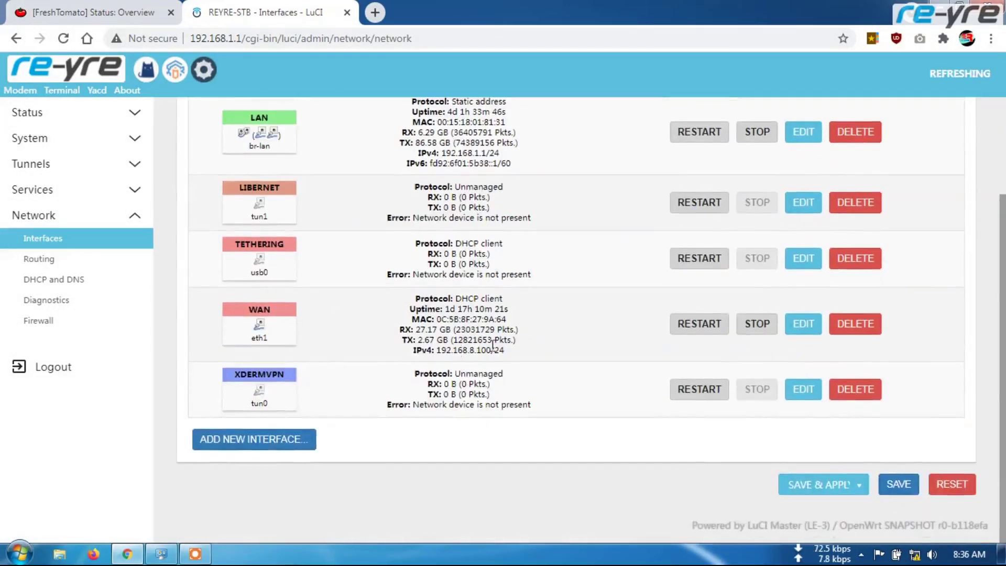
scroll(522, 350, up, 3)
click(142, 74)
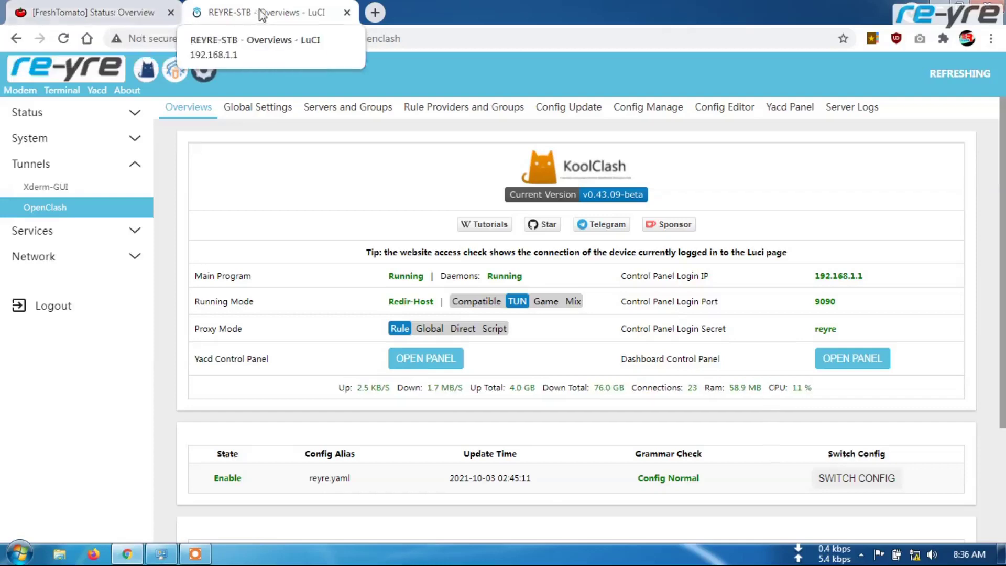
Return to the FreshTomato tab and open the advanced VLAN settings
click(115, 13)
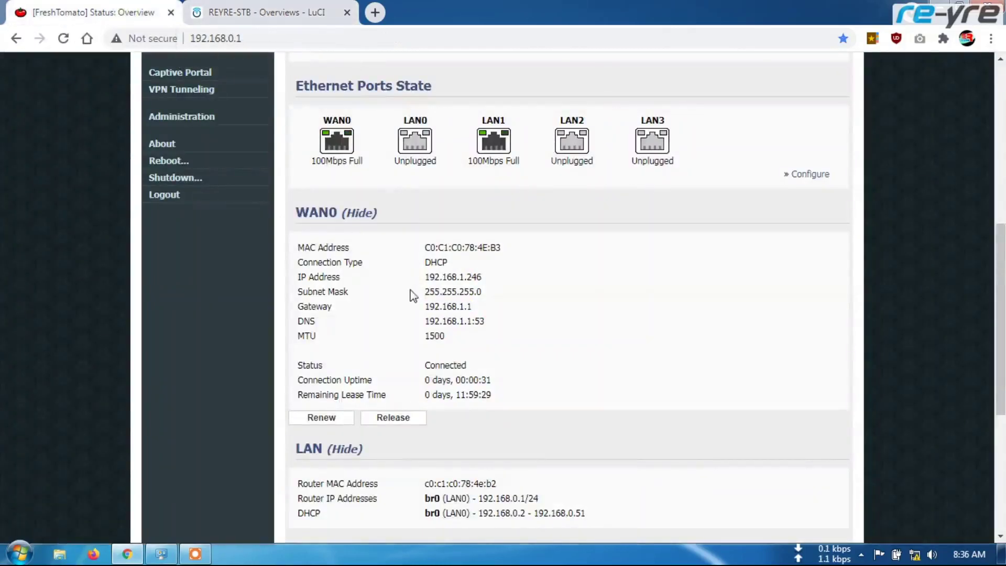
scroll(474, 351, up, 5)
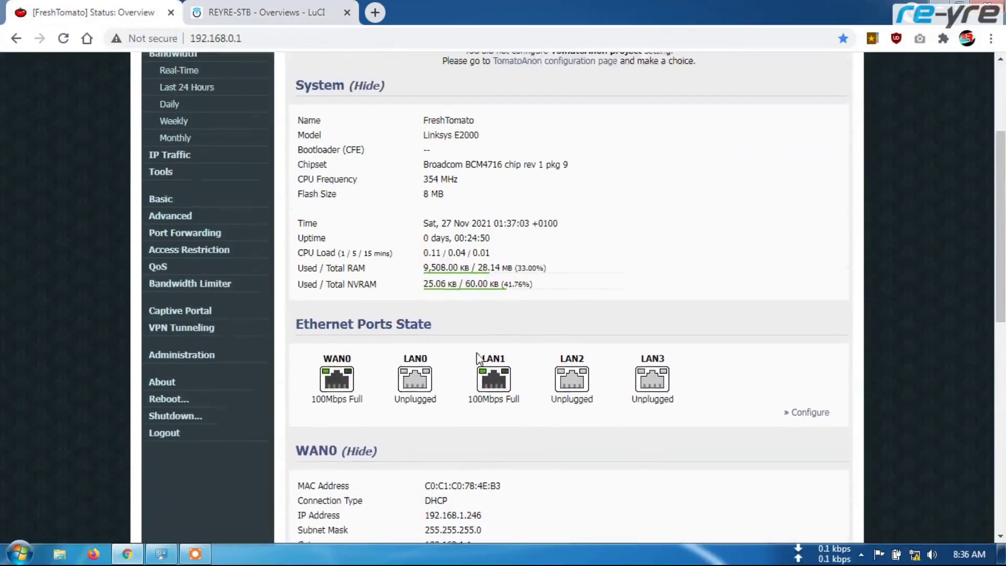
scroll(478, 358, up, 4)
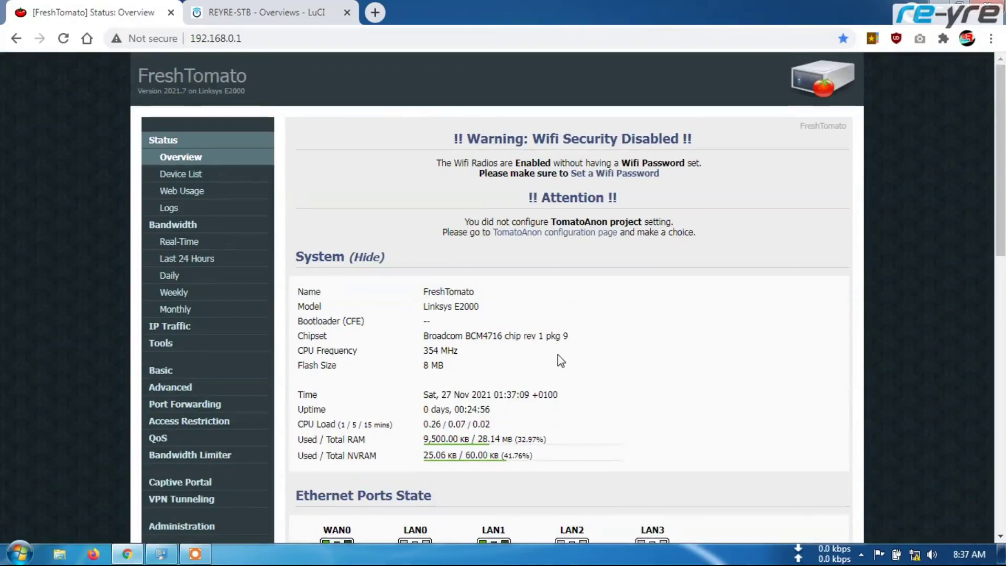
scroll(558, 354, down, 1)
scroll(557, 354, down, 1)
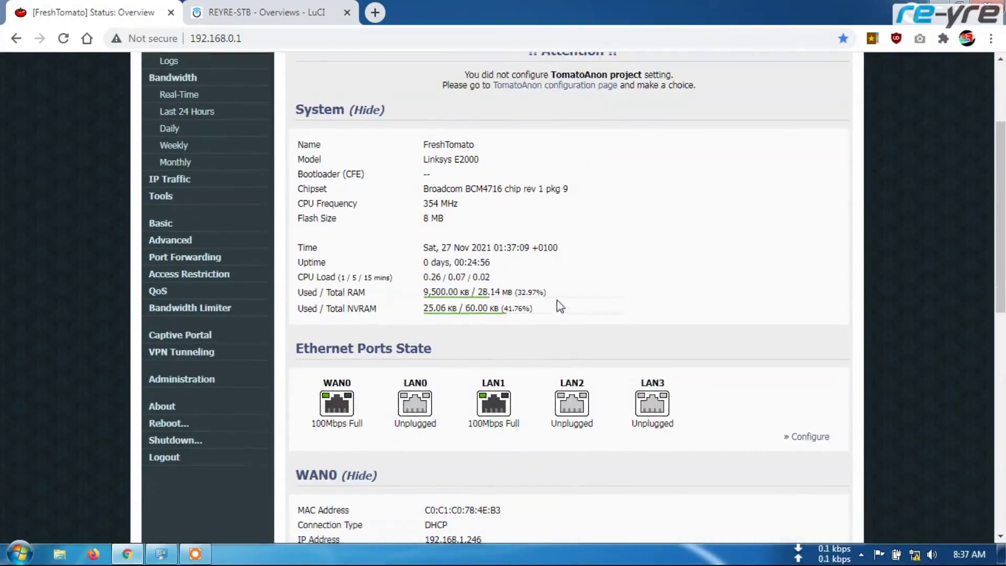
click(175, 248)
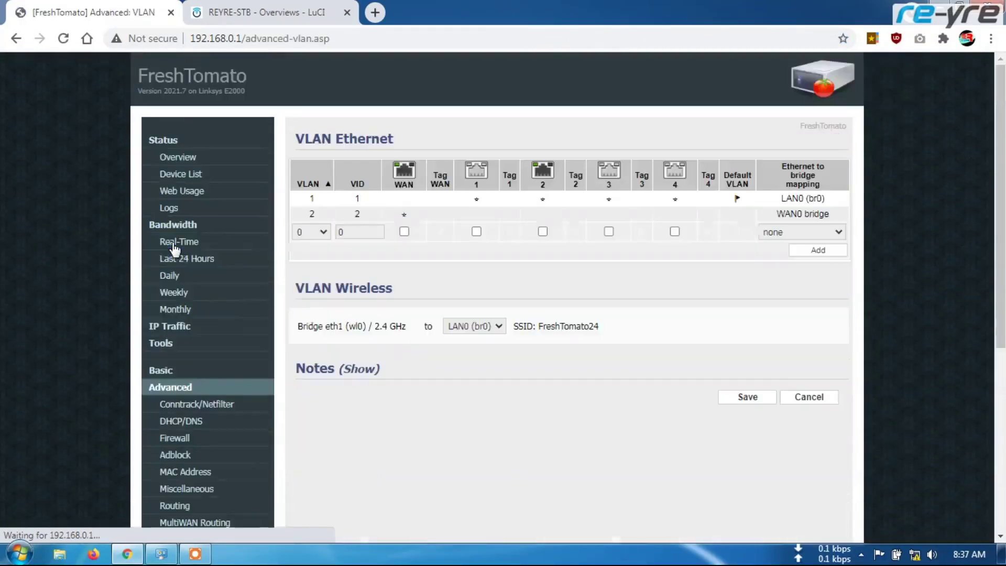
scroll(315, 313, down, 2)
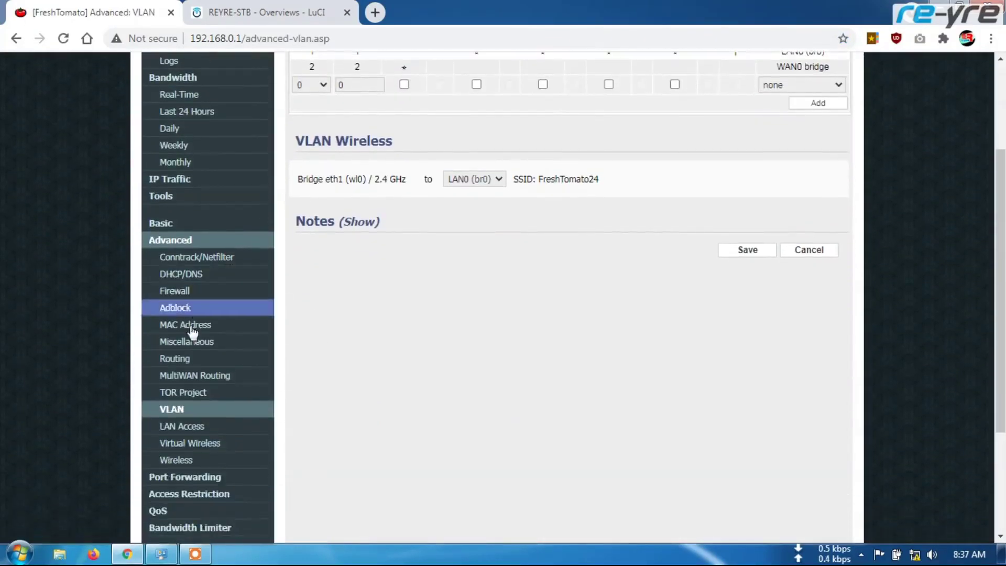
click(174, 410)
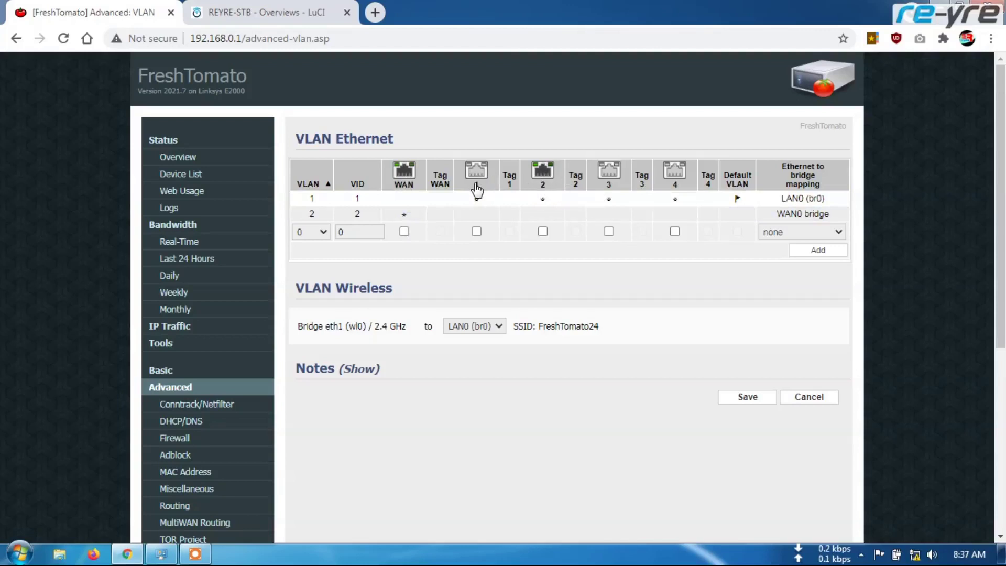
Check the VLAN page's Ethernet port indicators against the Local Area Connection state in Windows, and return to the VLAN settings
mouse_move(480, 178)
click(161, 554)
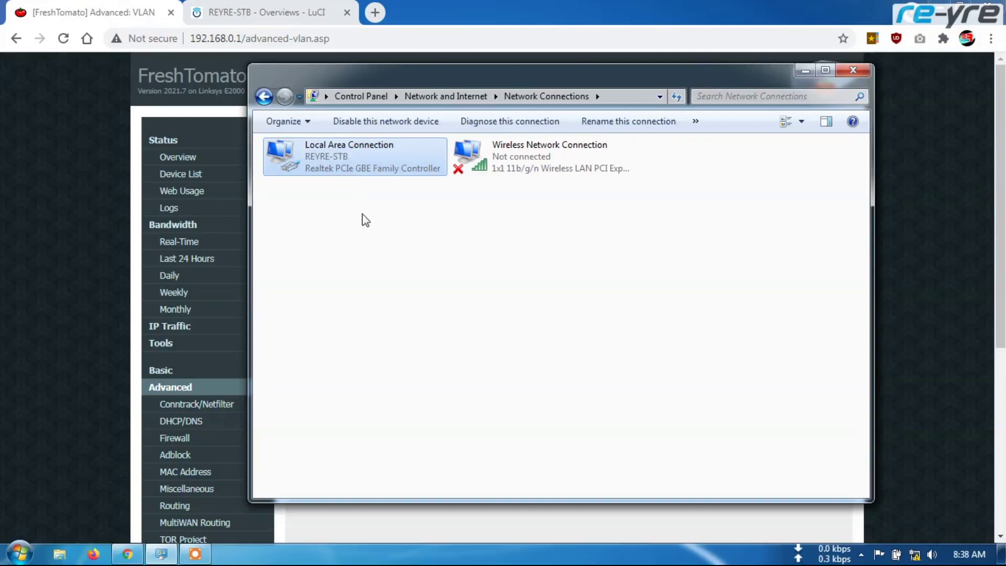
click(132, 16)
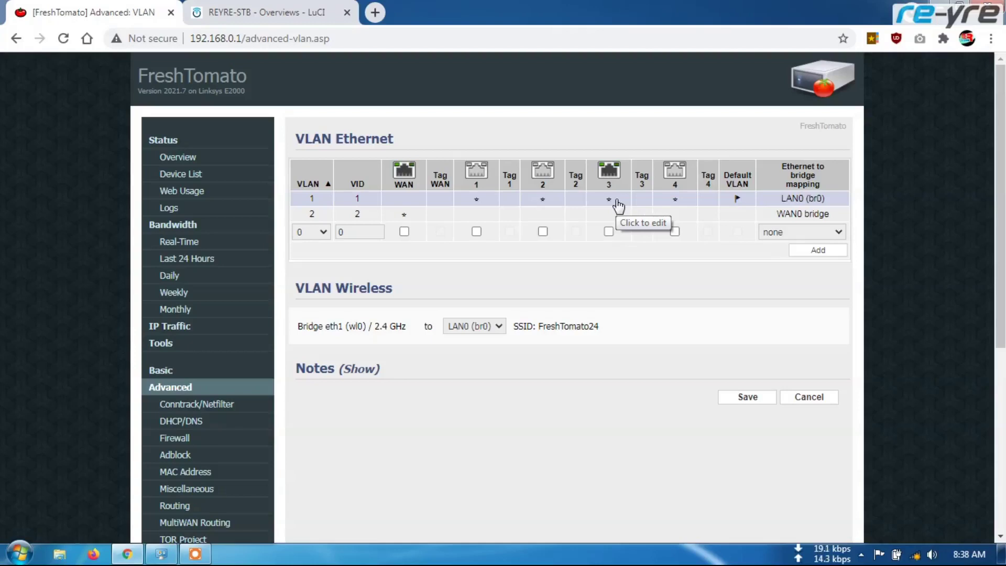
click(161, 554)
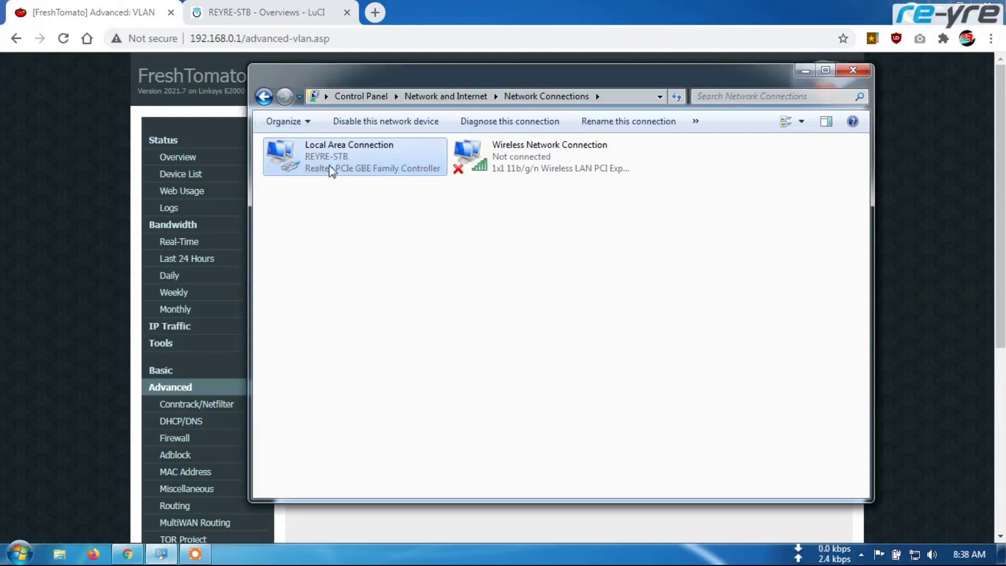
click(135, 12)
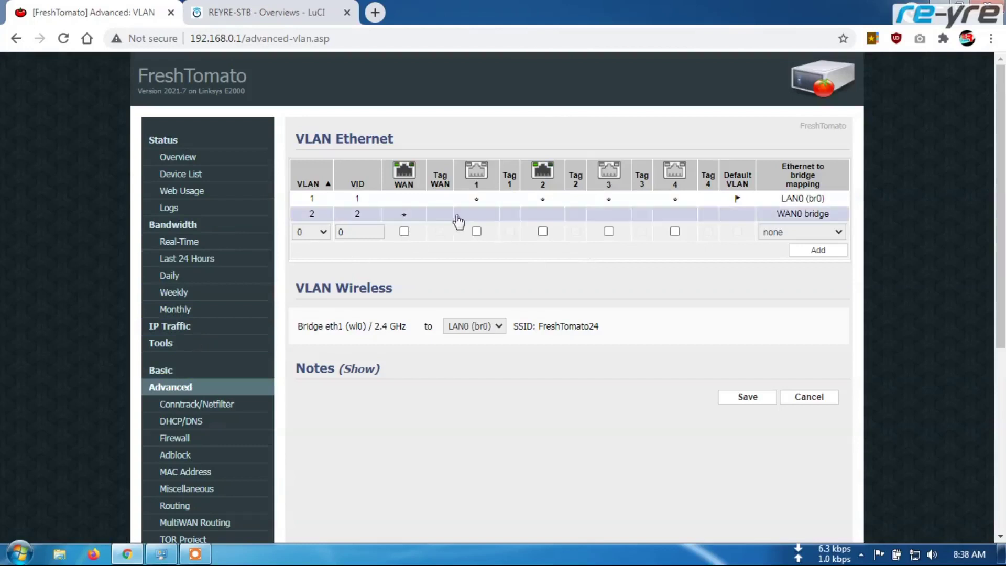
Remove port 1 from VLAN 1 and accept the edited entry
click(609, 199)
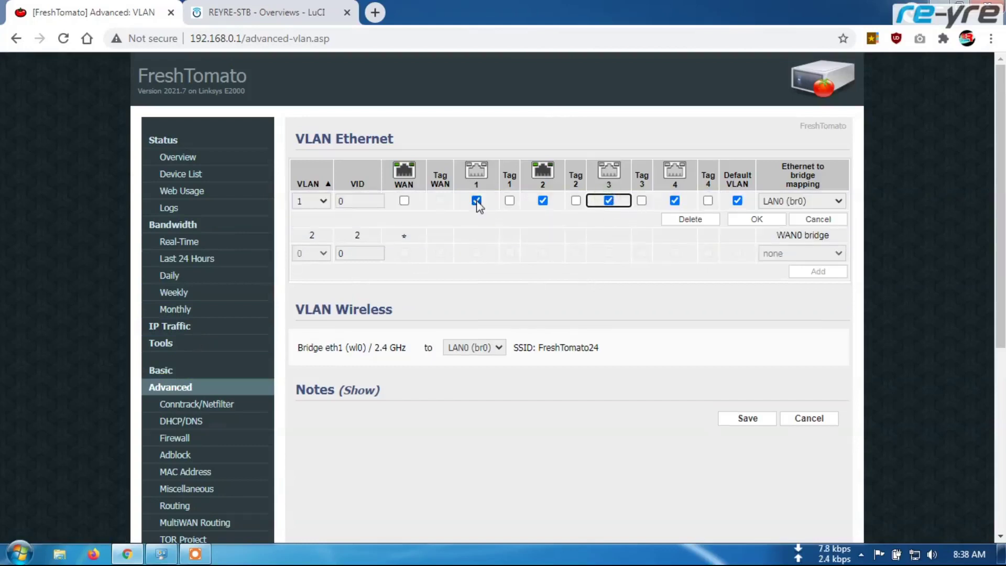
click(476, 201)
click(757, 219)
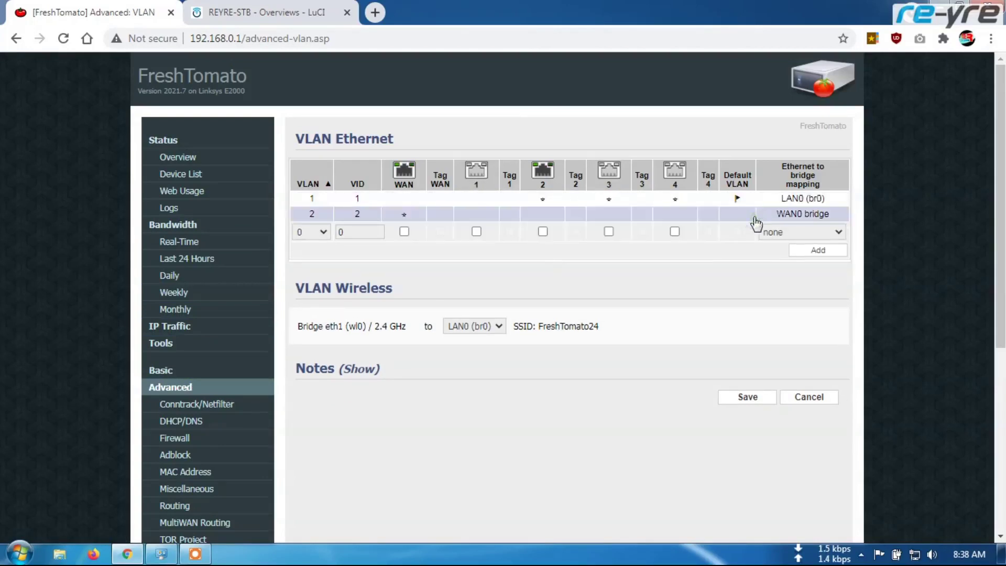
Add VLAN 3 with VID 3 on port 1, mapped to the WAN1 bridge, and save the VLAN settings with a router reboot
click(322, 232)
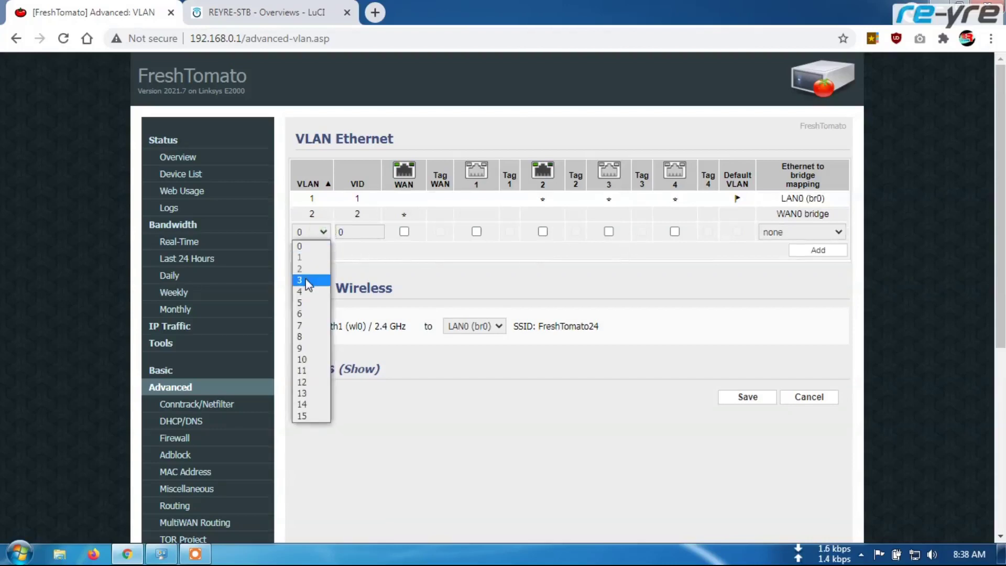
click(305, 279)
double_click(367, 234)
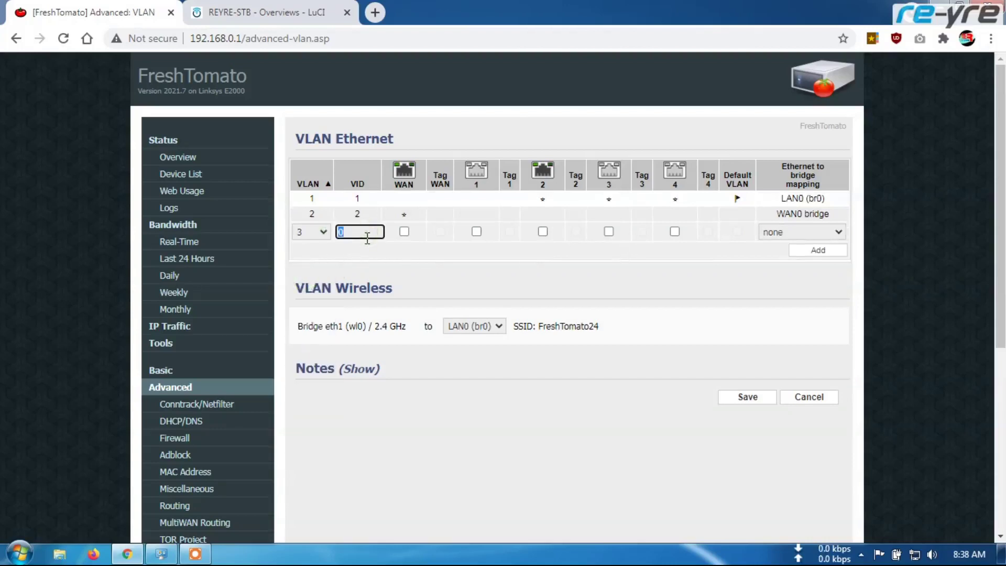
click(476, 231)
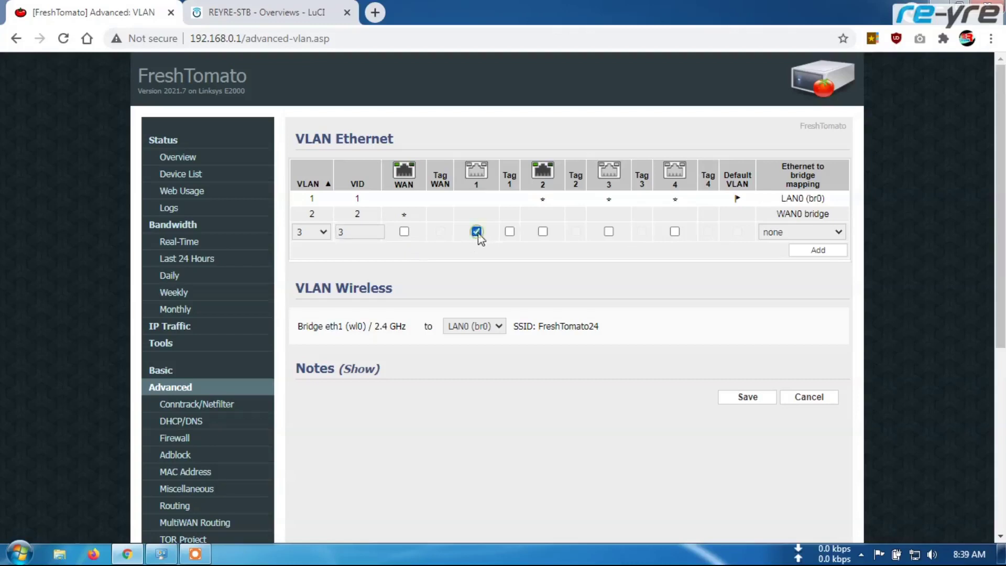
click(810, 232)
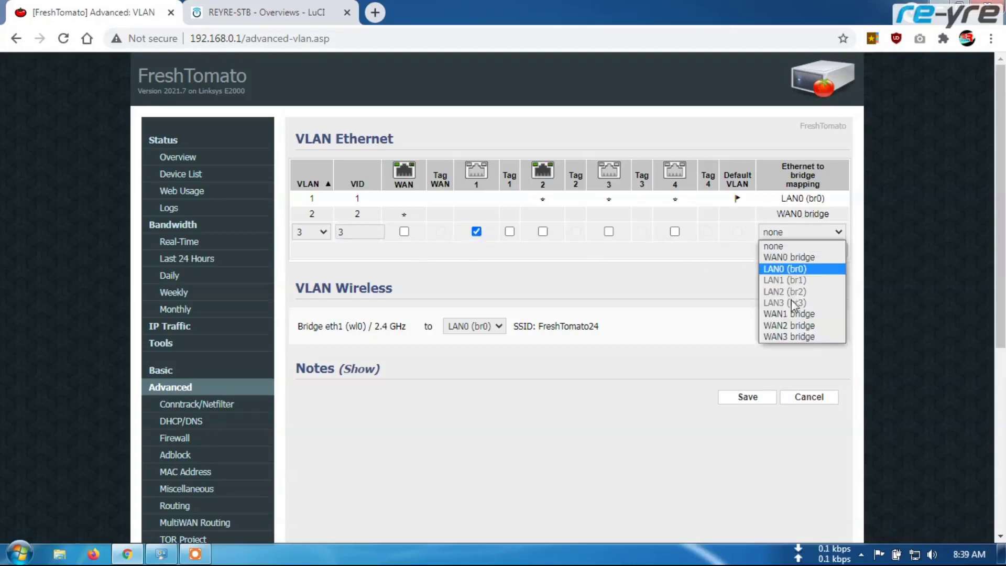
click(822, 315)
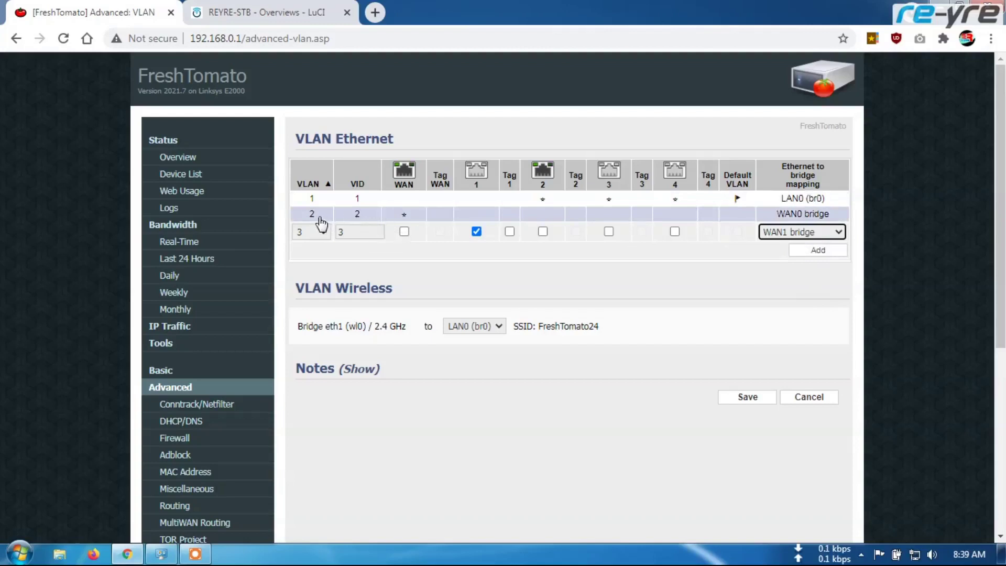
click(820, 252)
click(751, 414)
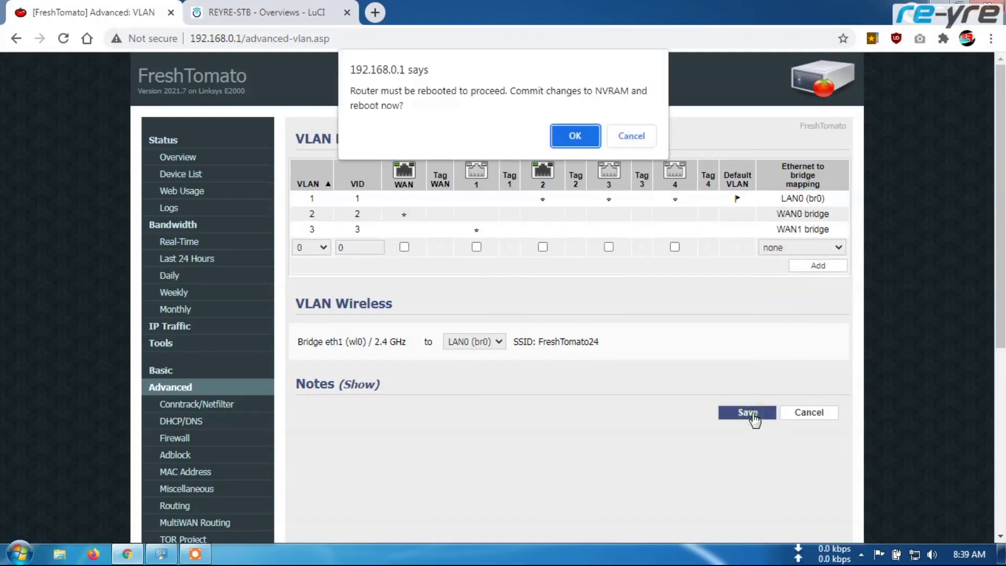
click(580, 134)
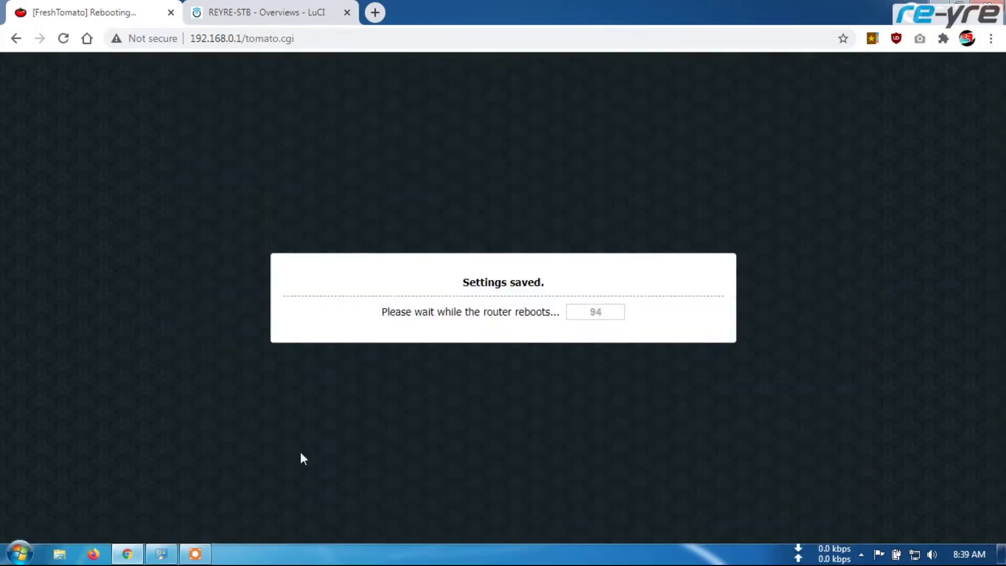
Check the Local Area Connection's status and network details in the Windows Network Connections window
click(161, 554)
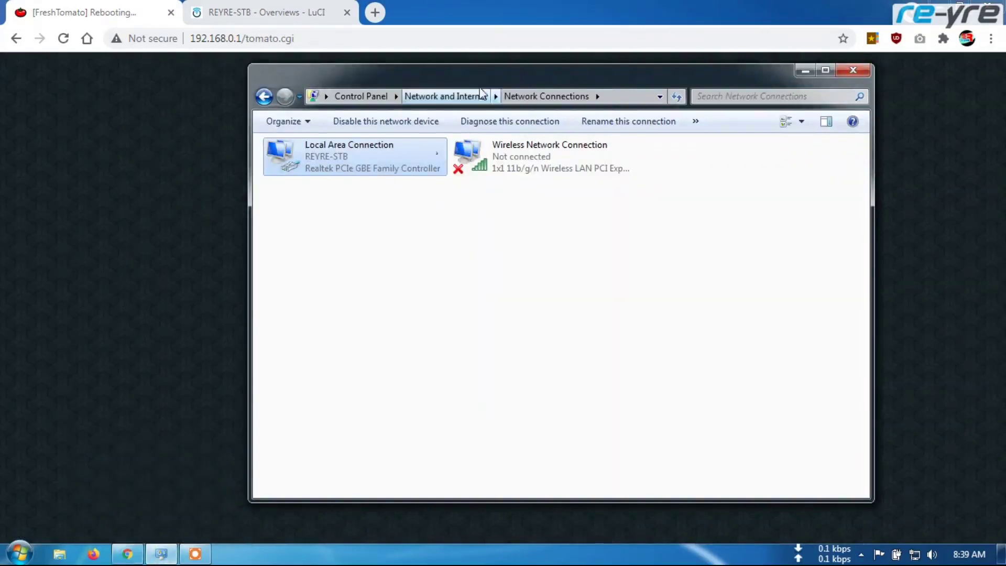
drag(481, 79, 598, 115)
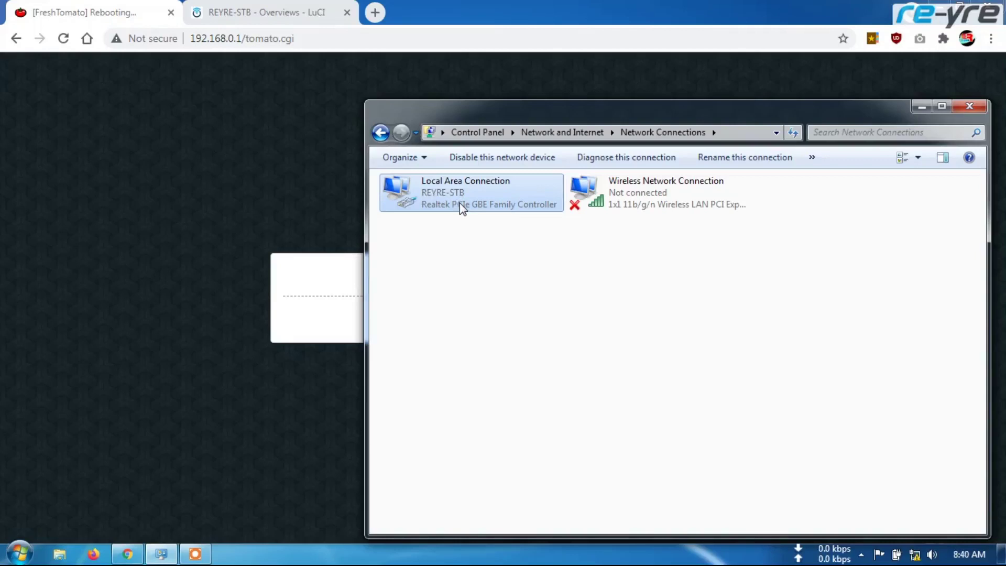
right_click(460, 203)
click(506, 229)
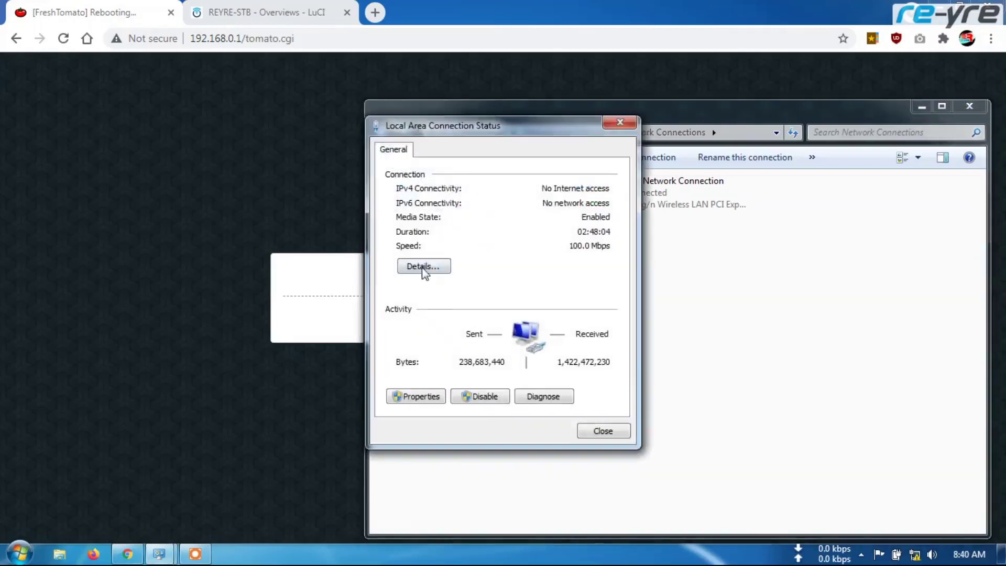
click(424, 267)
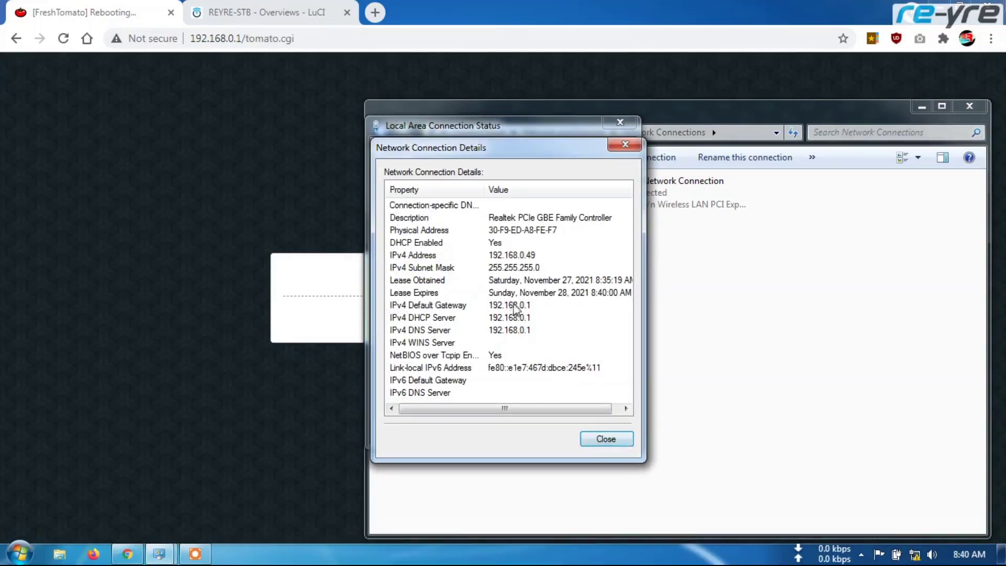
click(609, 442)
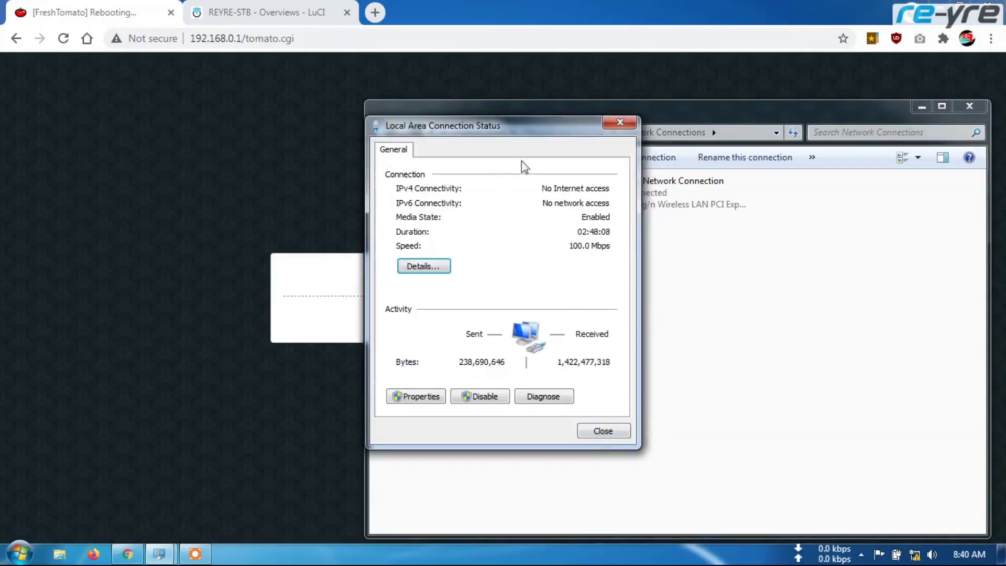
click(603, 430)
Load the router's overview at 192.168.0.1 in the browser and examine the system information, Ethernet port states and WAN0 details
click(112, 14)
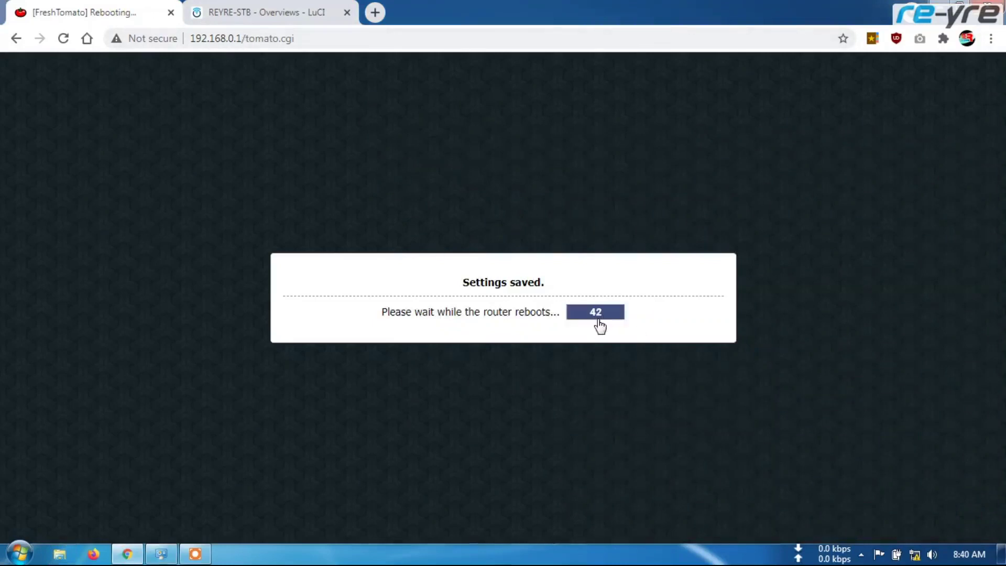
drag(242, 38, 335, 43)
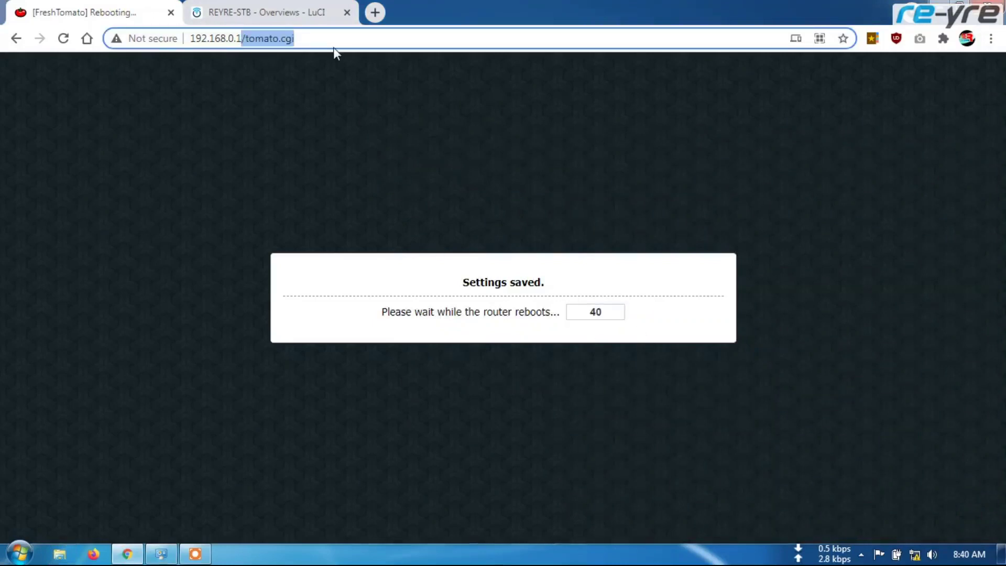
key(BackSpace)
key(Return)
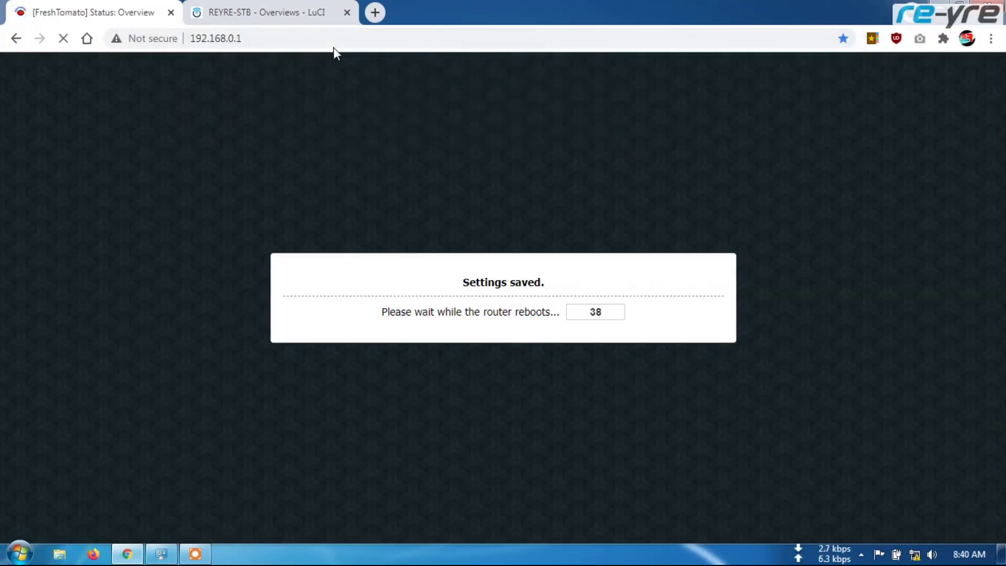
scroll(461, 251, down, 7)
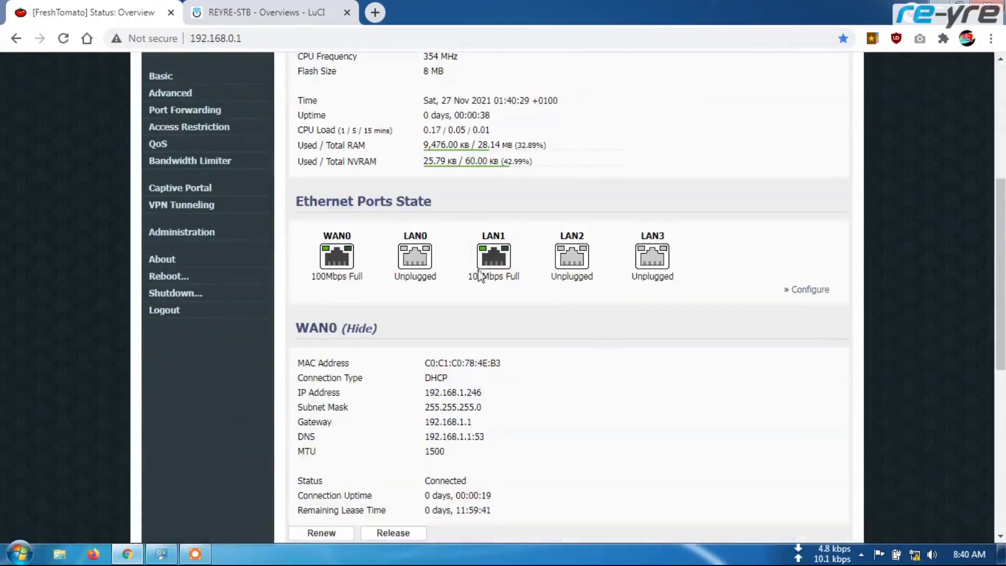
scroll(493, 273, down, 1)
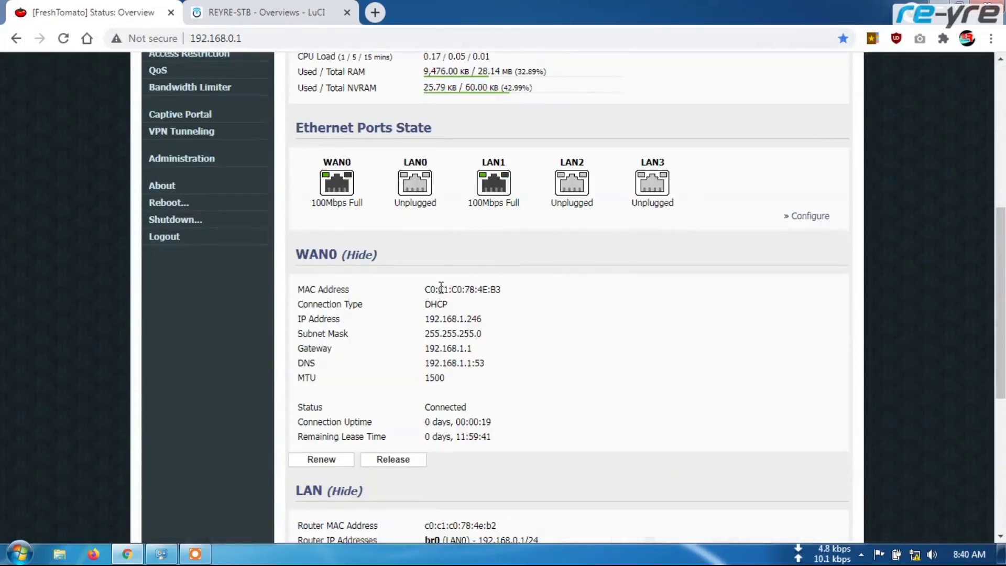
scroll(441, 288, up, 2)
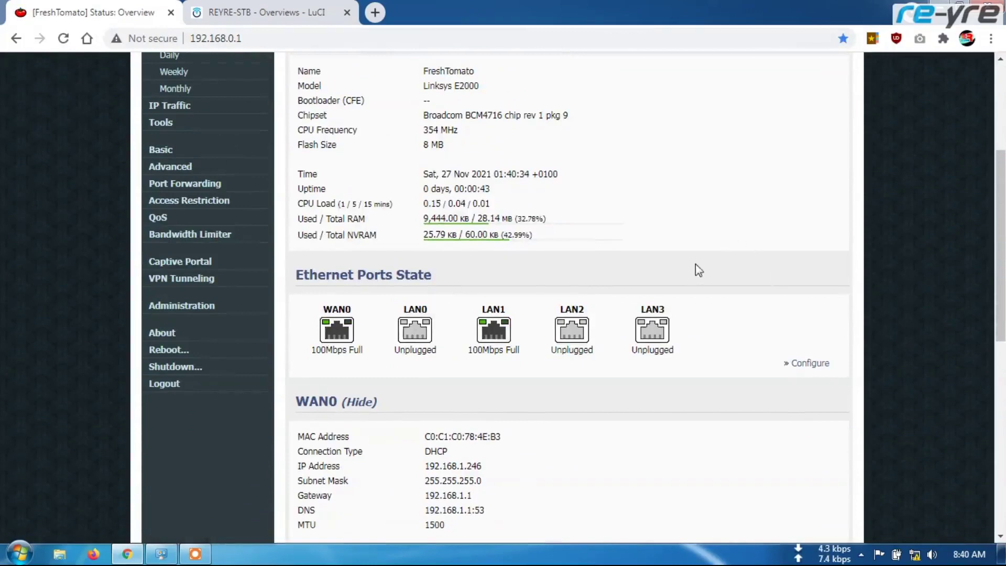
scroll(714, 277, up, 2)
scroll(707, 280, up, 1)
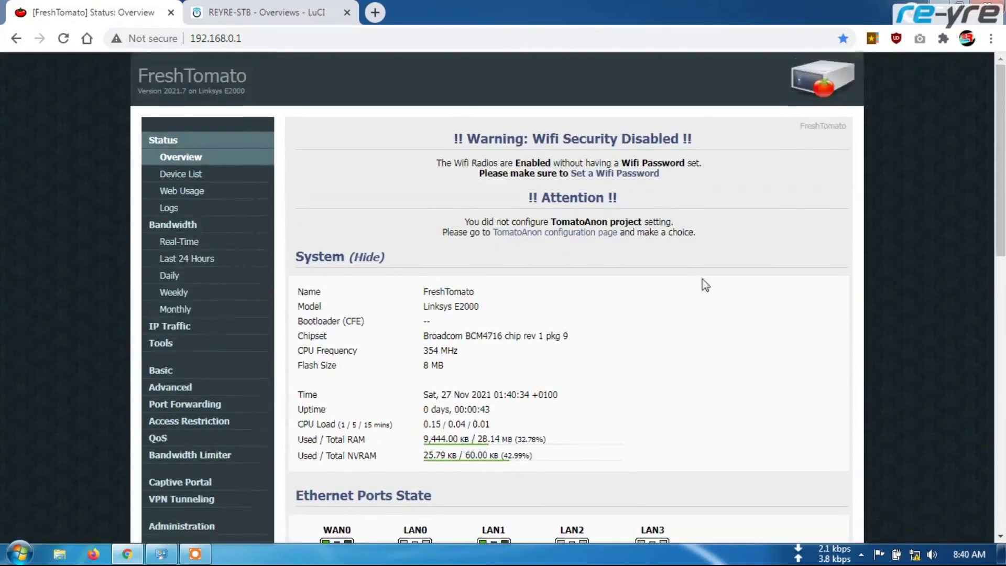
scroll(387, 279, down, 2)
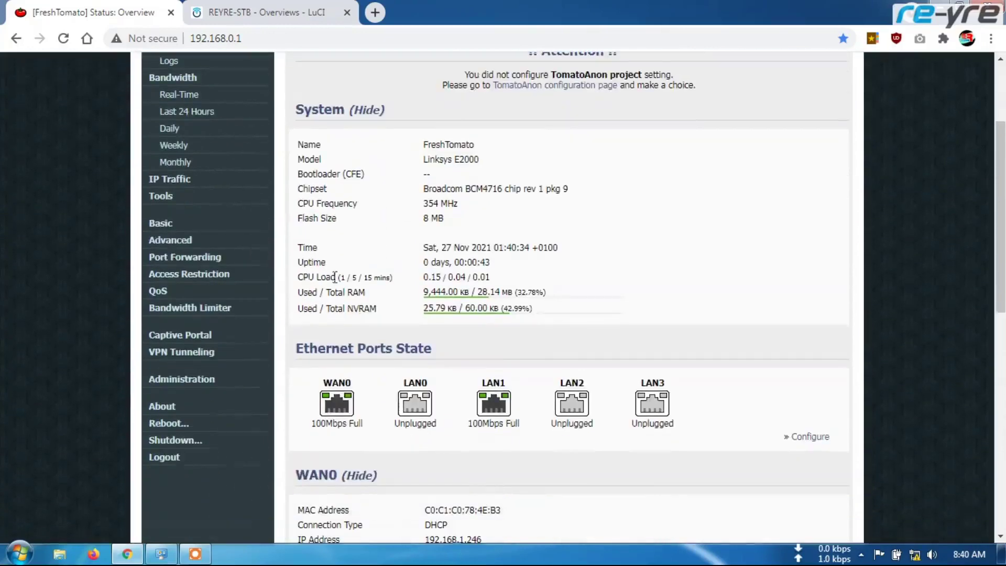
In the basic network settings, set the number of WAN ports to 2 WAN and enable Tune route cache
click(156, 226)
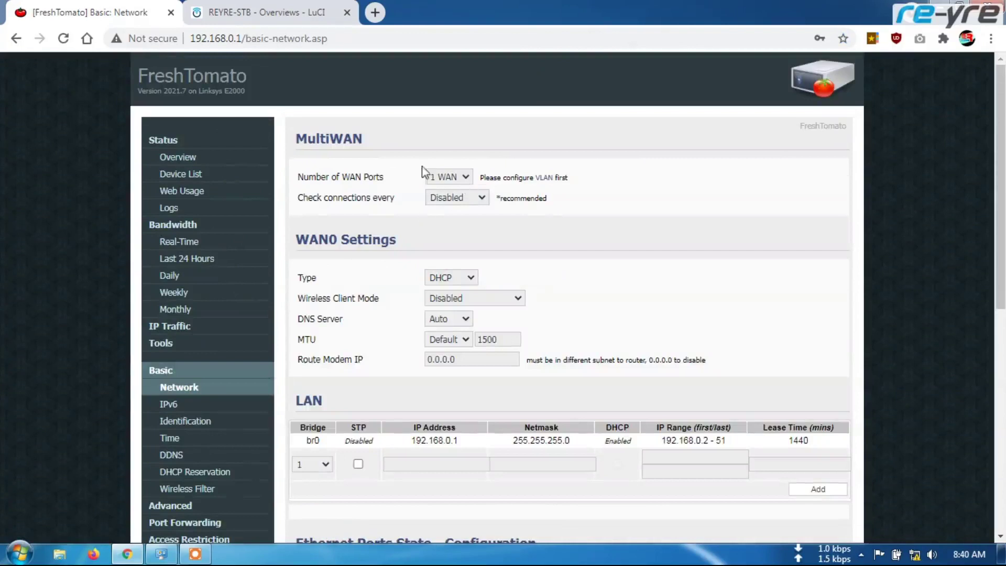
click(466, 177)
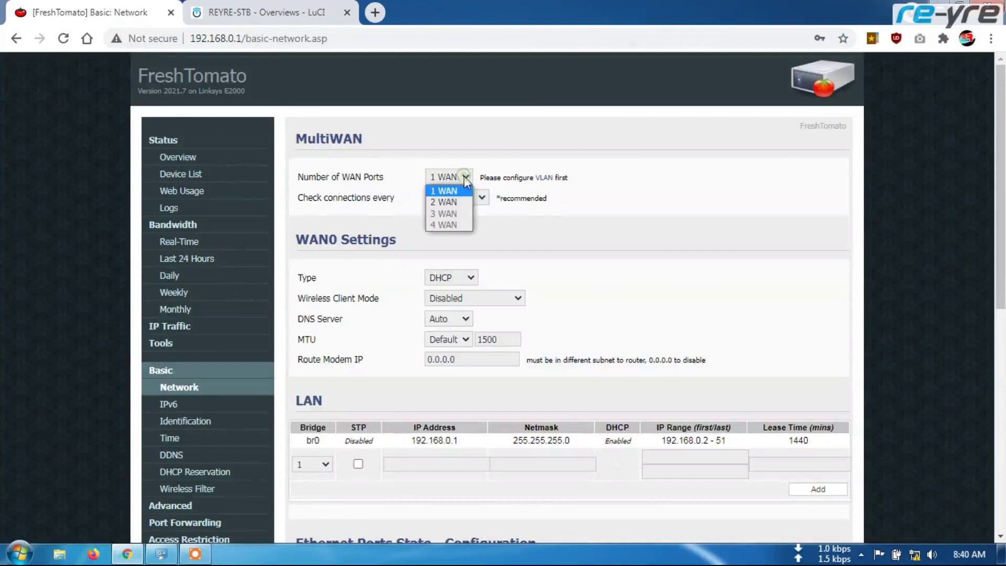
click(447, 203)
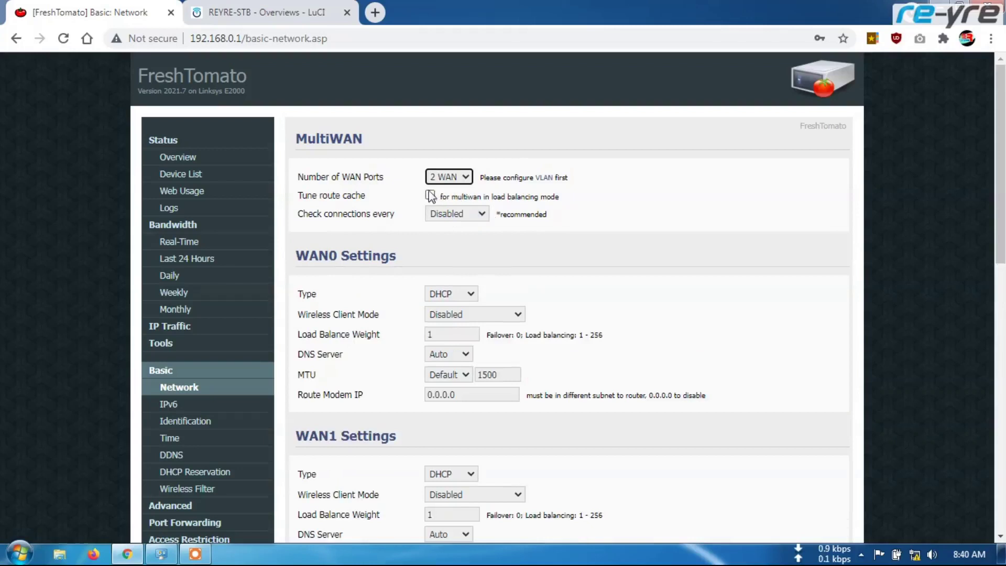
click(430, 196)
Review the WAN0 and WAN1 settings and save the network configuration
scroll(503, 270, down, 3)
scroll(504, 272, down, 5)
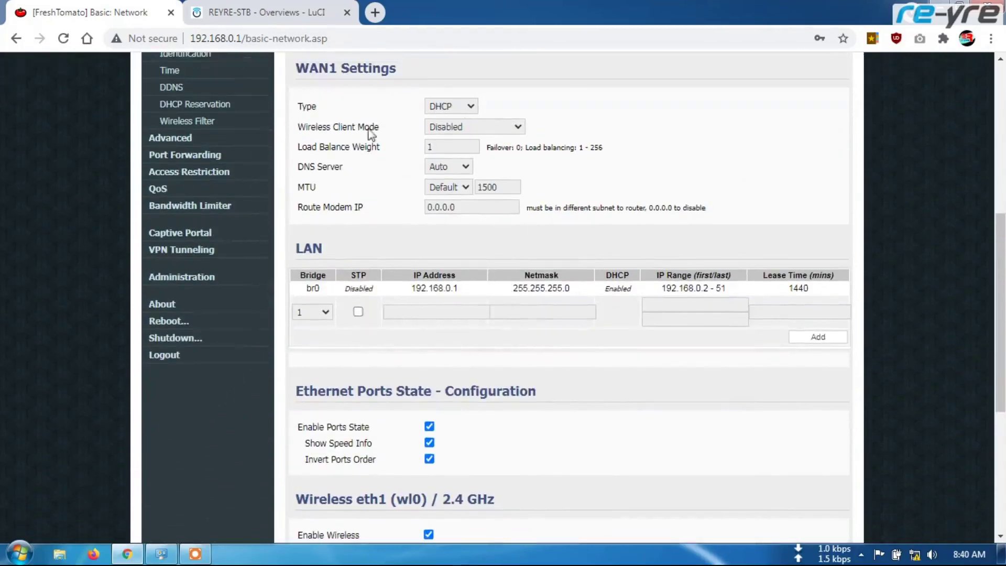
scroll(494, 241, up, 2)
scroll(495, 241, up, 4)
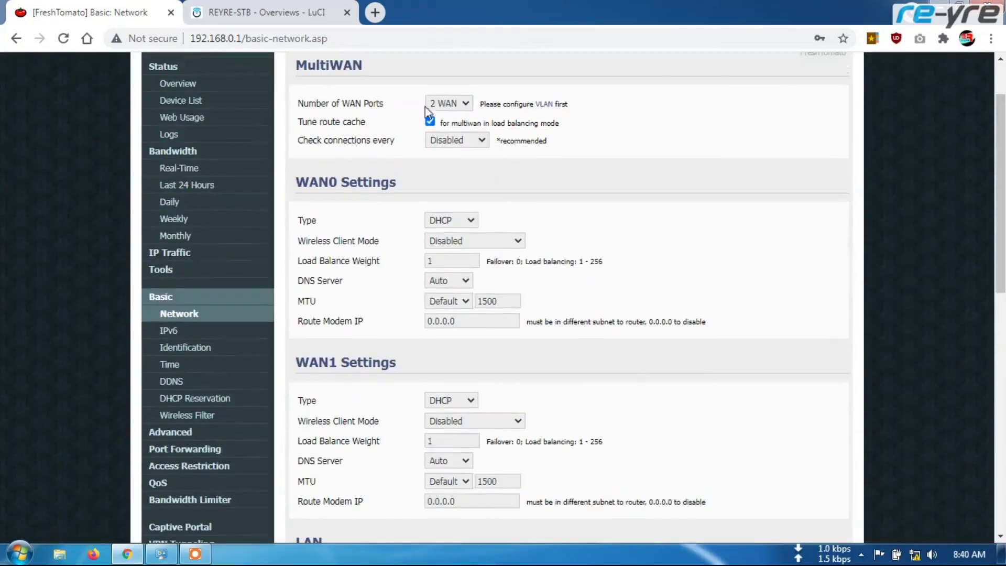
scroll(513, 291, down, 2)
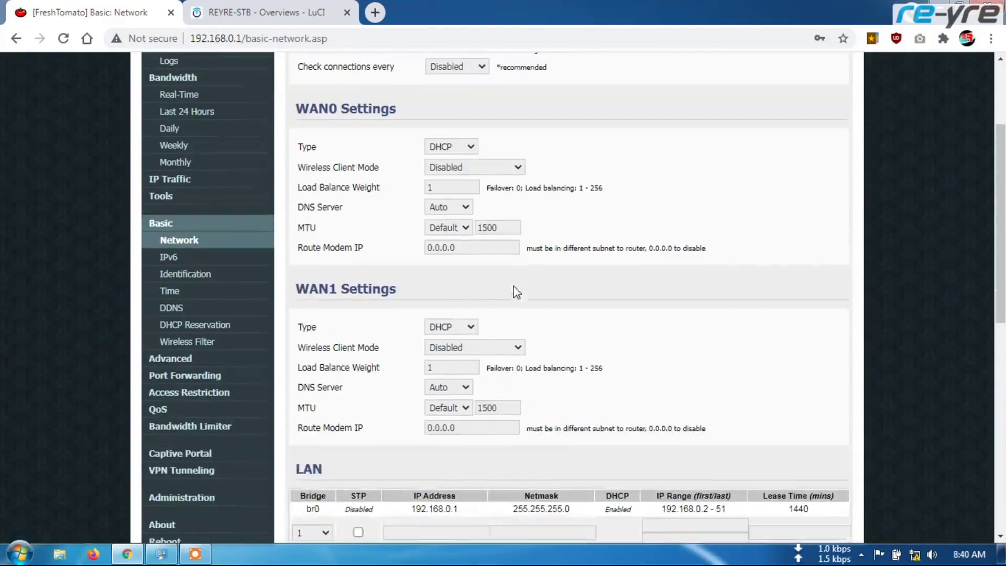
scroll(568, 319, down, 4)
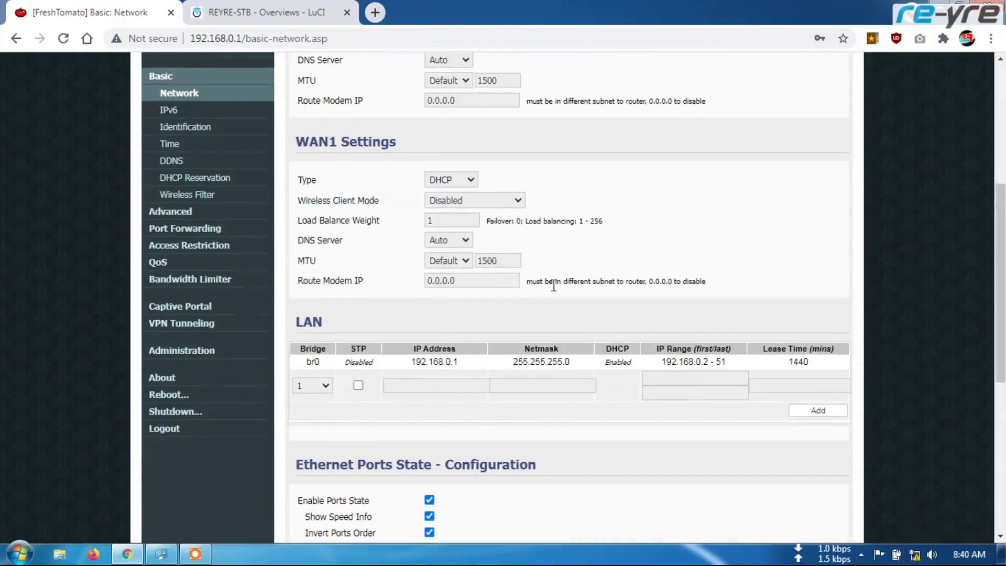
scroll(572, 303, down, 2)
scroll(574, 306, down, 5)
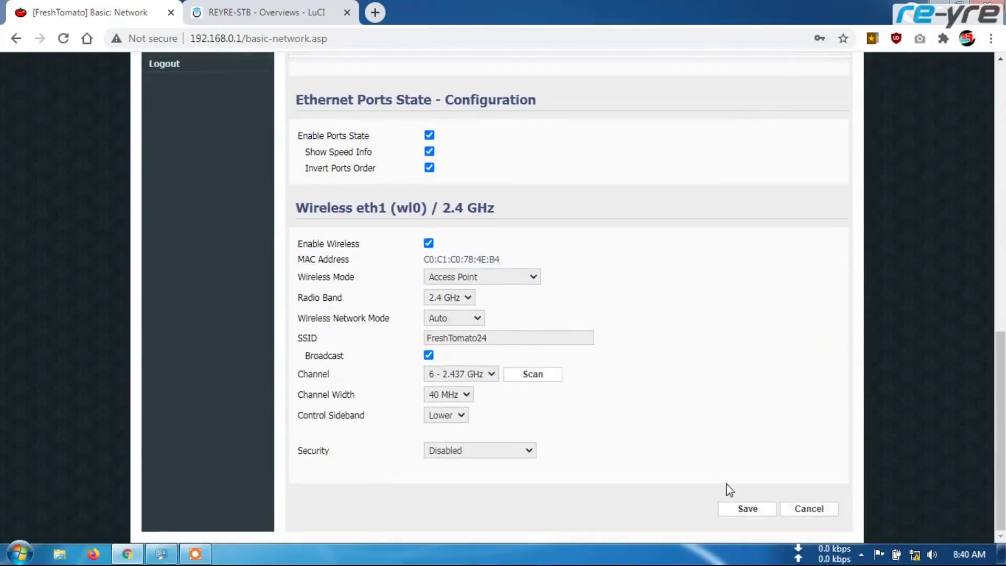
click(745, 508)
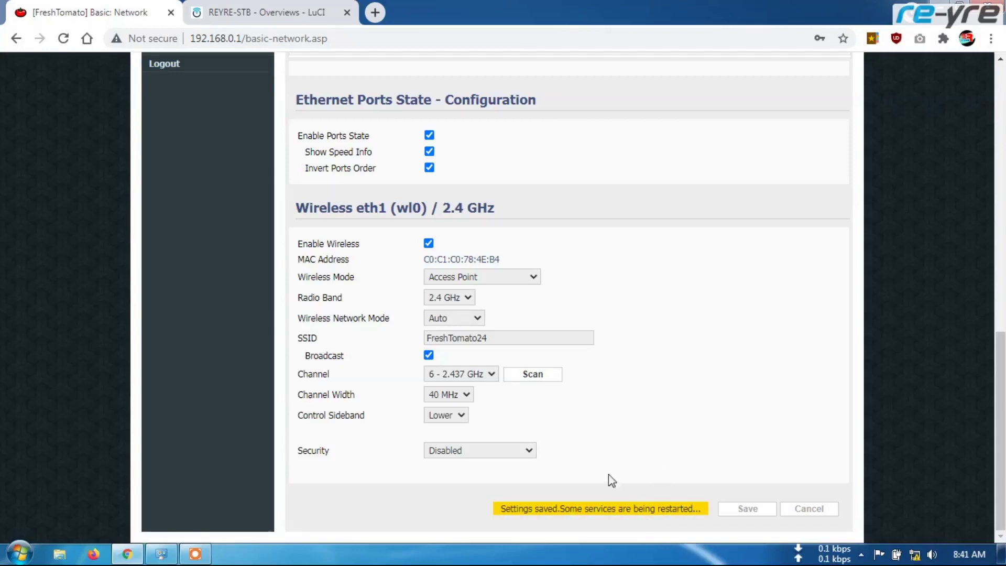
Reload the status overview and examine the Ethernet port states and the WAN0 and WAN1 connection details
scroll(605, 493, up, 11)
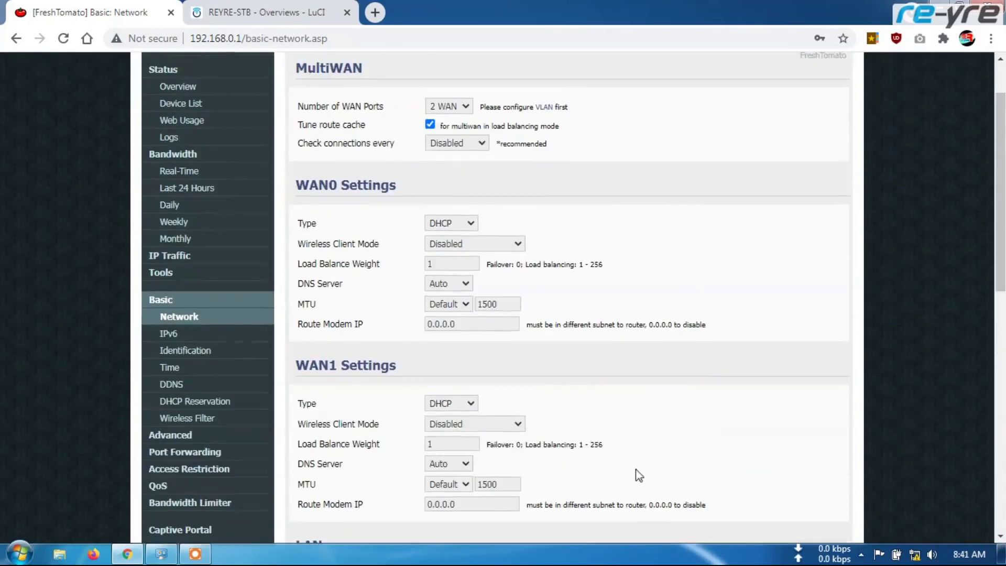
scroll(662, 438, up, 2)
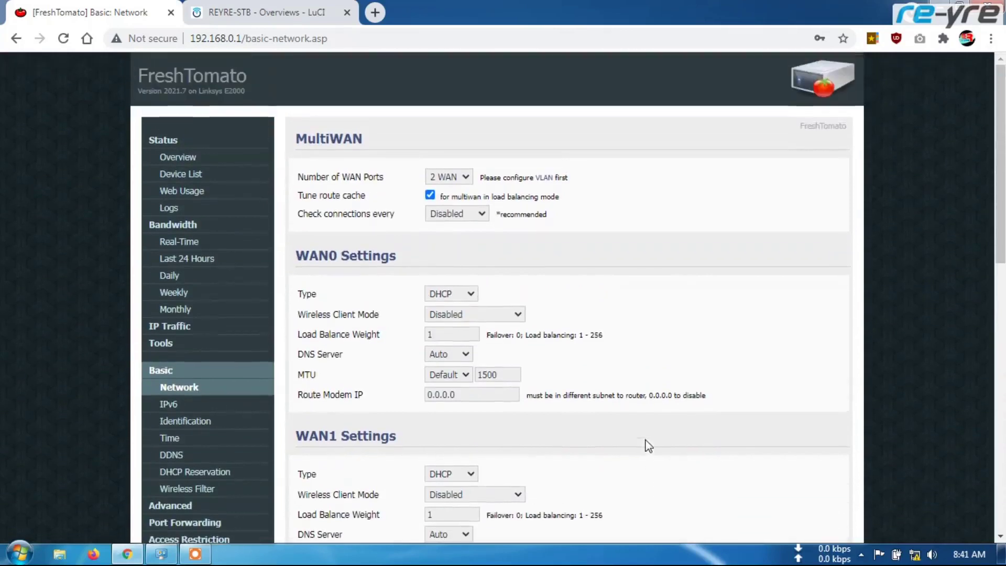
click(193, 161)
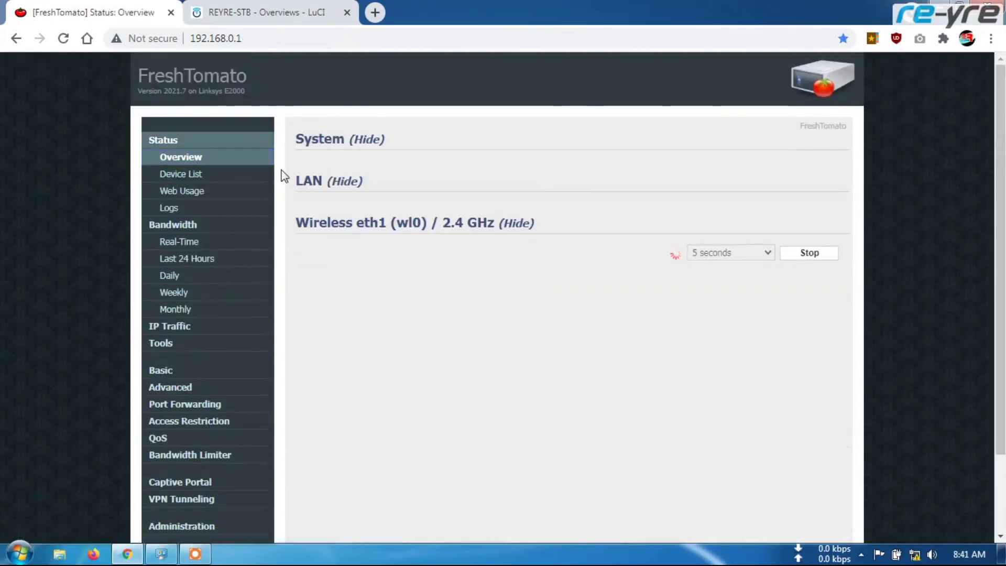
click(180, 159)
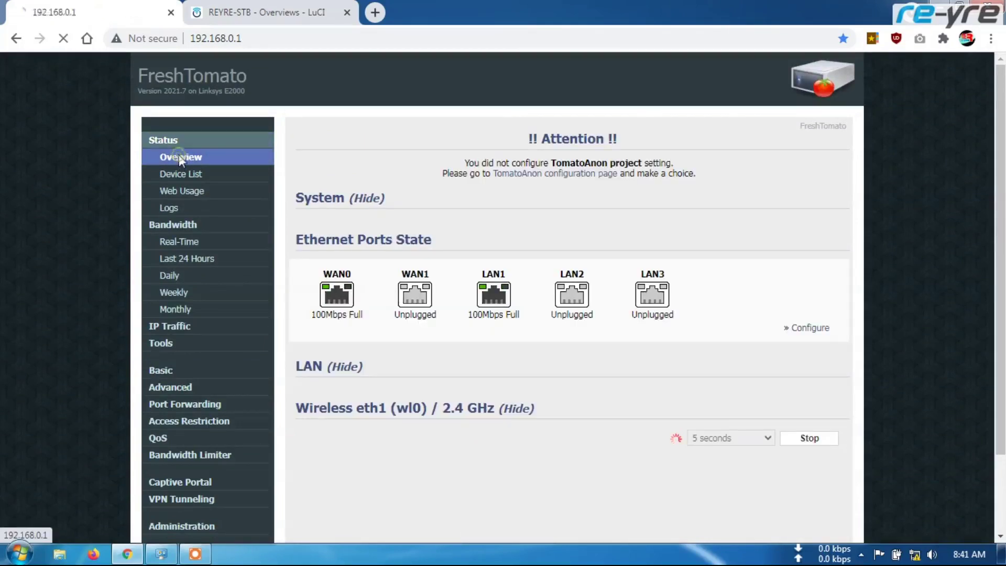
scroll(445, 268, down, 4)
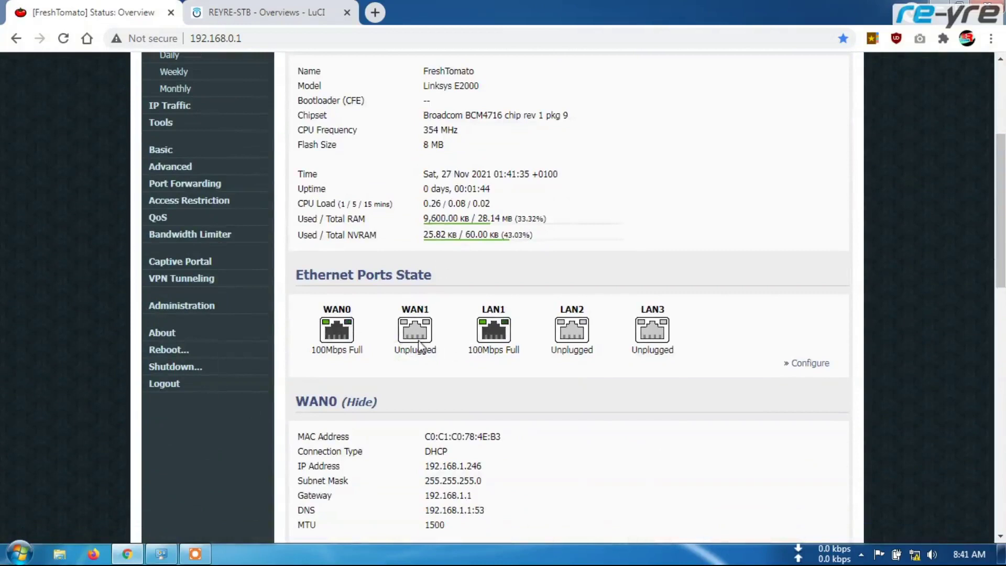
scroll(410, 309, down, 8)
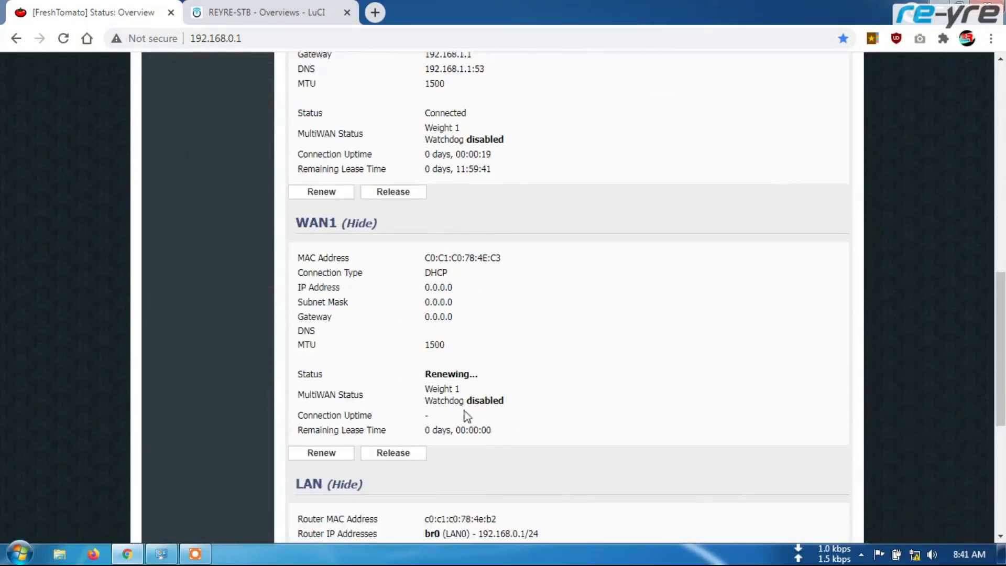
Run an Ookla internet speed test on speedtest.net in a new browser tab, closing it once the download has been measured
scroll(483, 394, up, 2)
scroll(483, 394, up, 1)
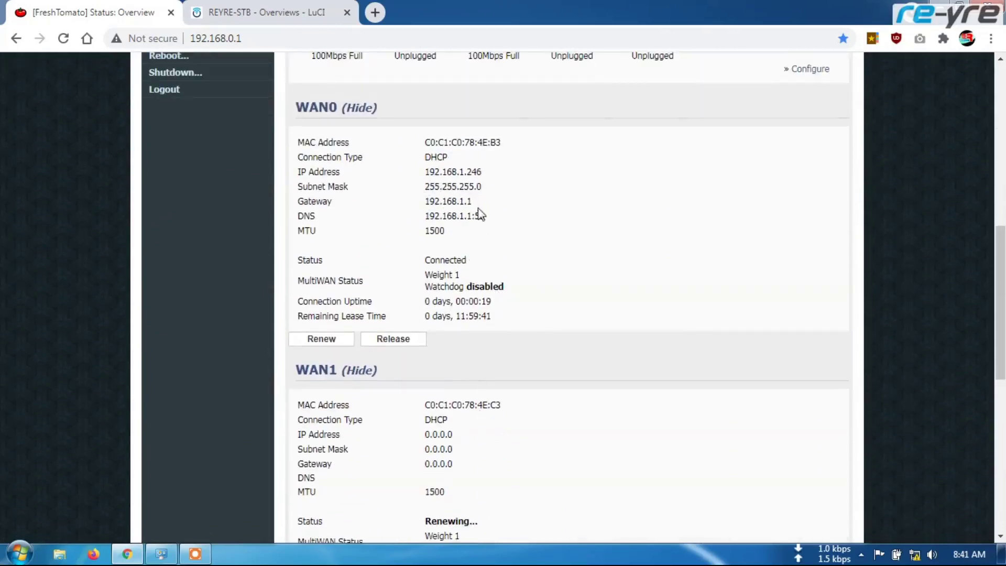
scroll(477, 215, up, 1)
click(375, 13)
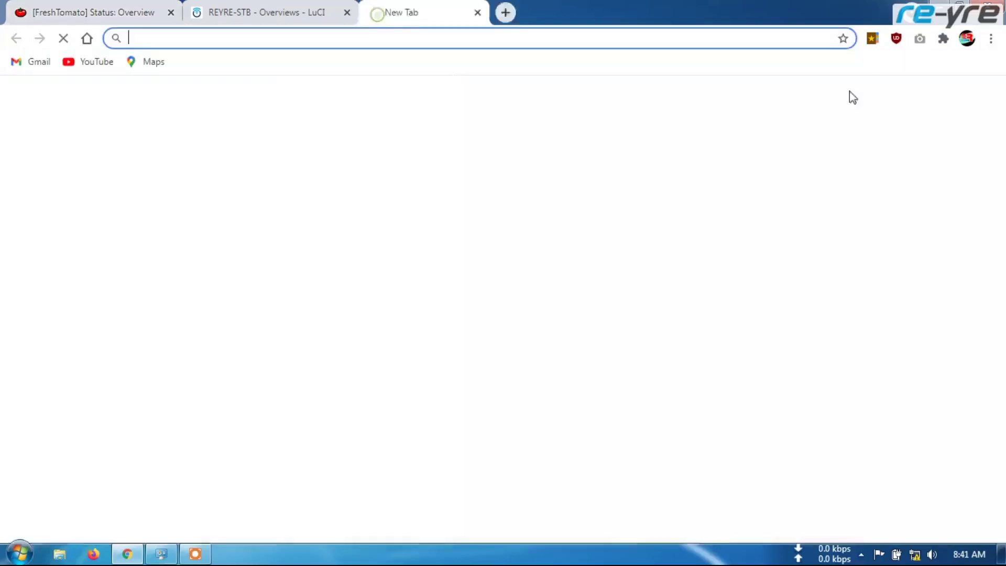
click(872, 38)
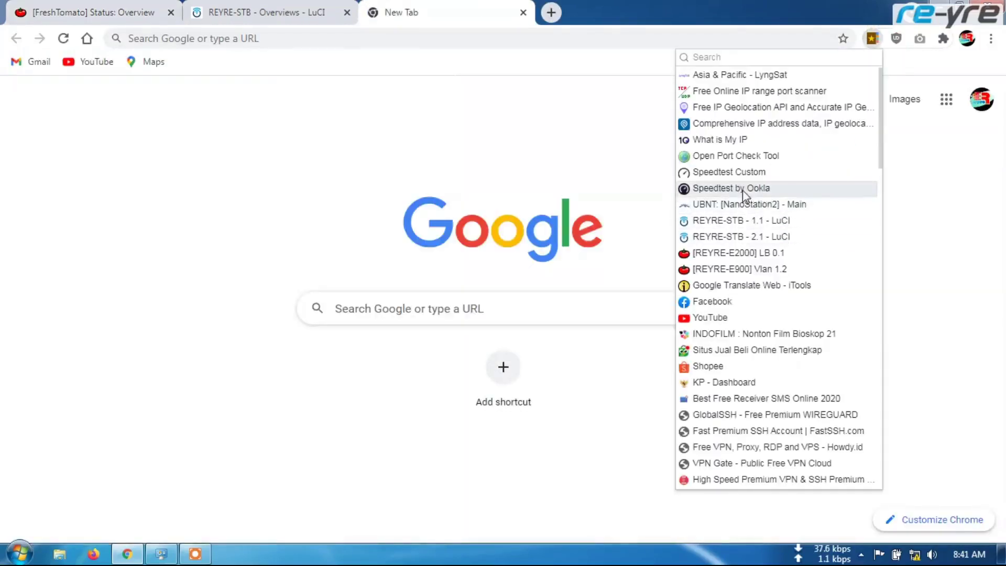
click(741, 192)
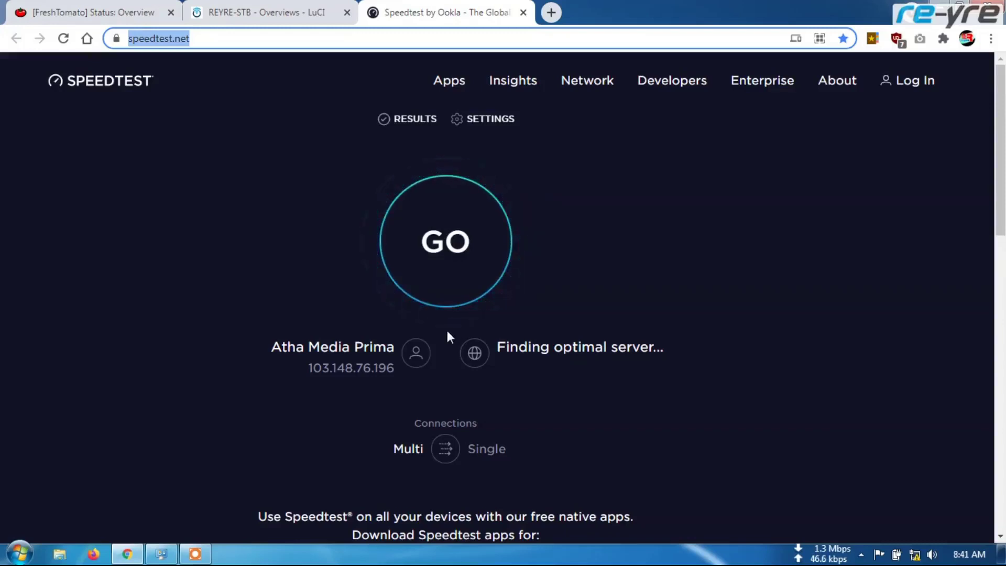
click(445, 270)
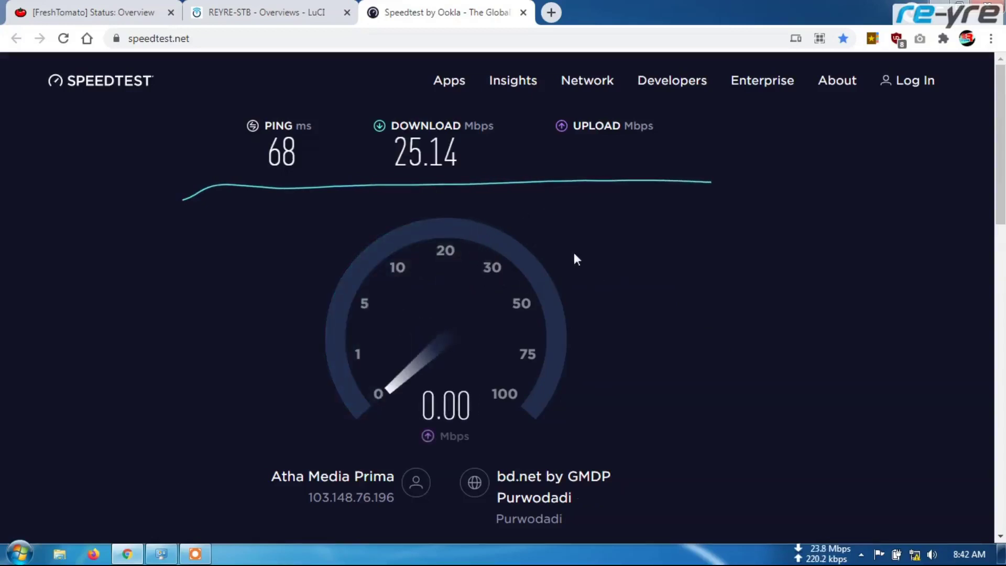
click(524, 13)
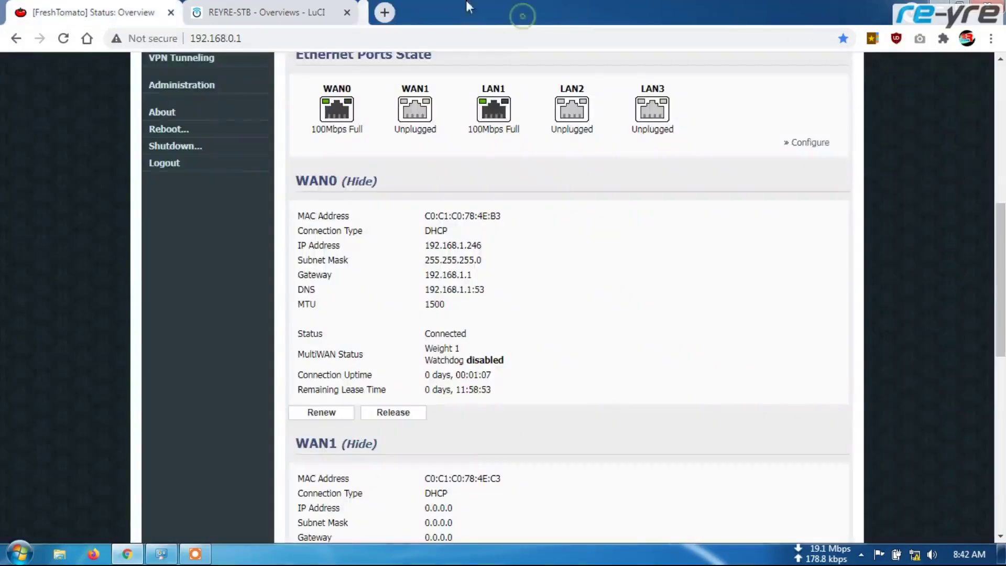
Examine the Ethernet port states and the WAN0 and WAN1 connection details in the FreshTomato status overview
scroll(468, 262, up, 1)
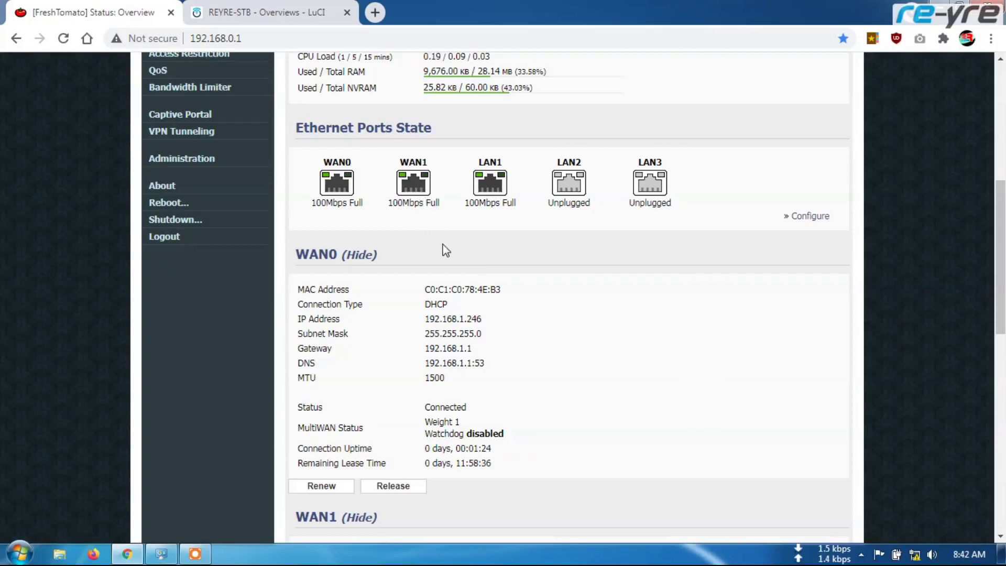
scroll(445, 241, down, 8)
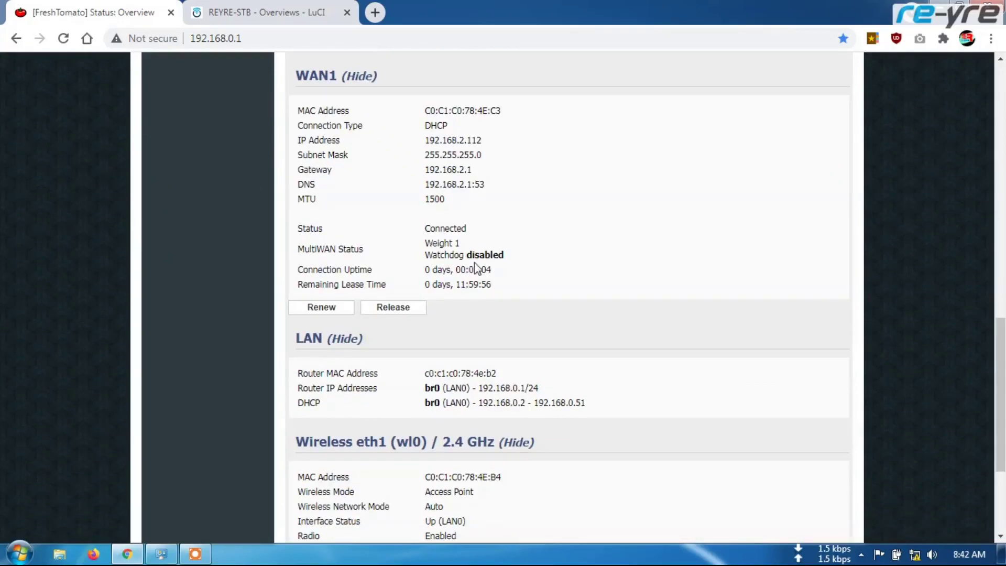
scroll(475, 268, down, 4)
scroll(504, 335, up, 5)
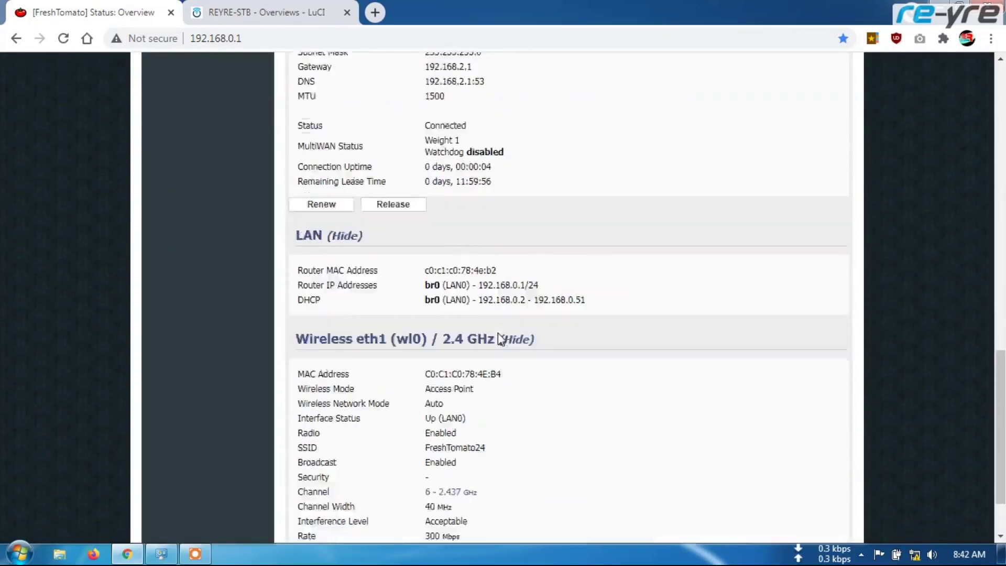
scroll(433, 283, up, 4)
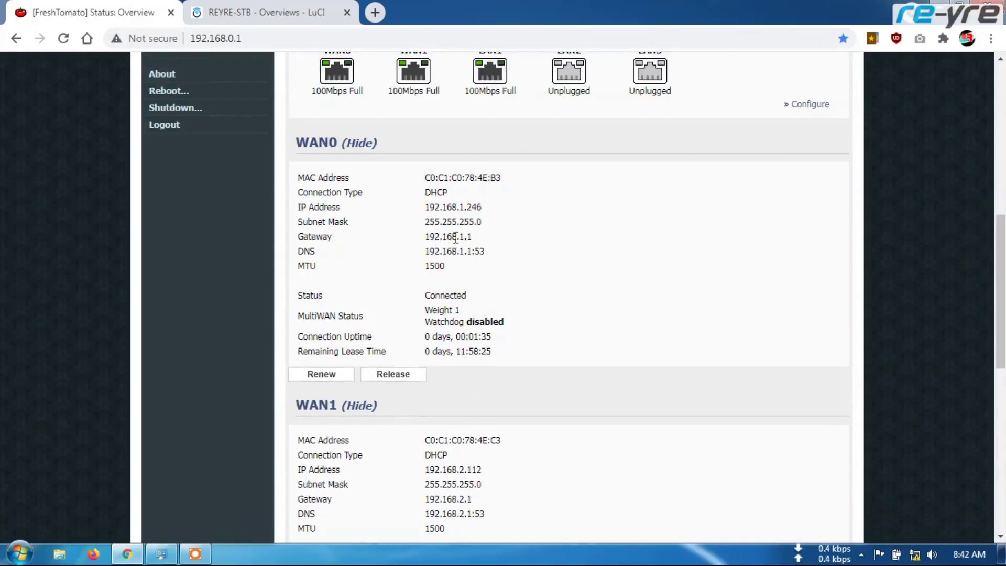
scroll(499, 281, down, 3)
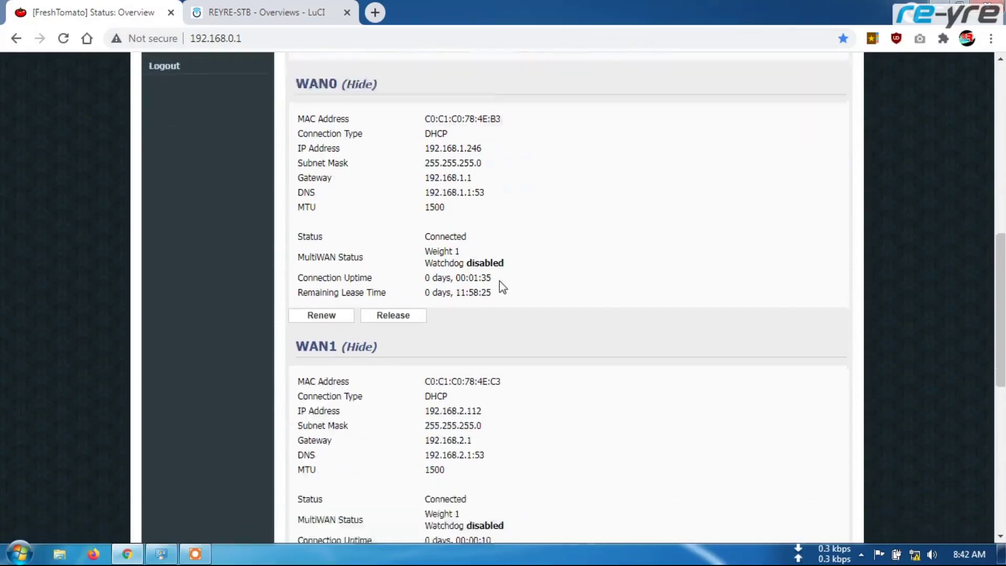
scroll(509, 338, down, 2)
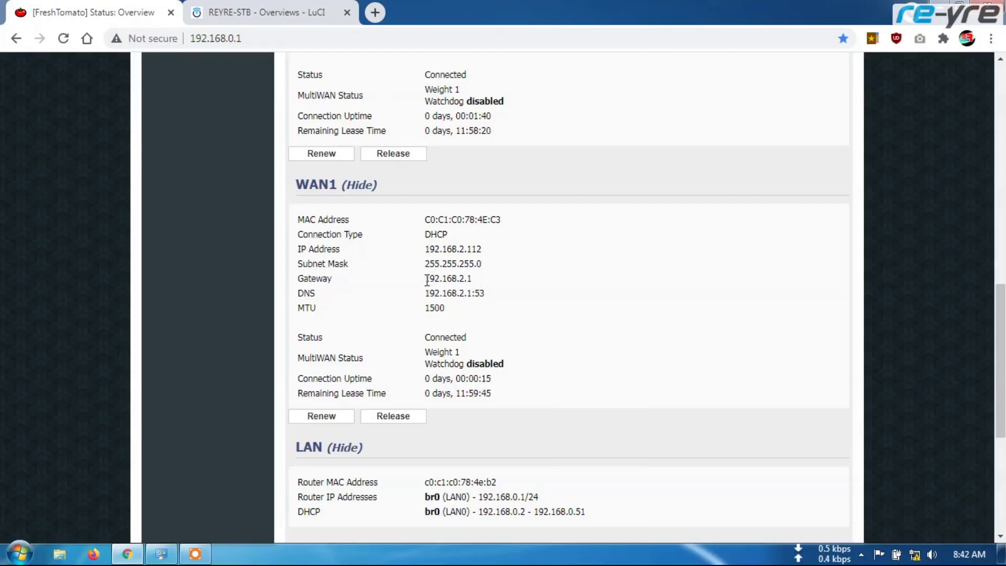
Copy the WAN1 gateway address 192.168.2.1 and load it in a new browser tab
drag(426, 279, 471, 278)
right_click(472, 279)
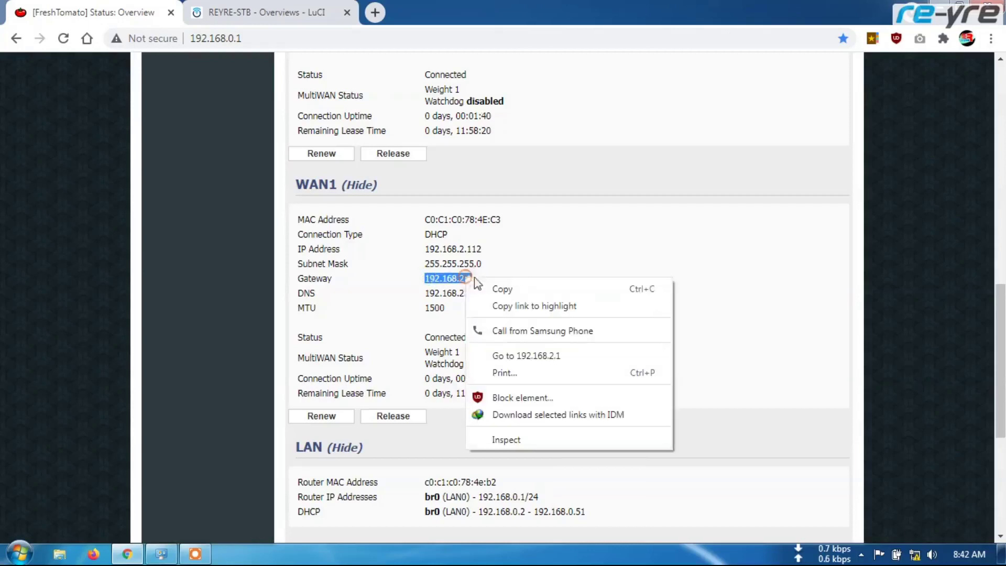
click(490, 286)
click(375, 12)
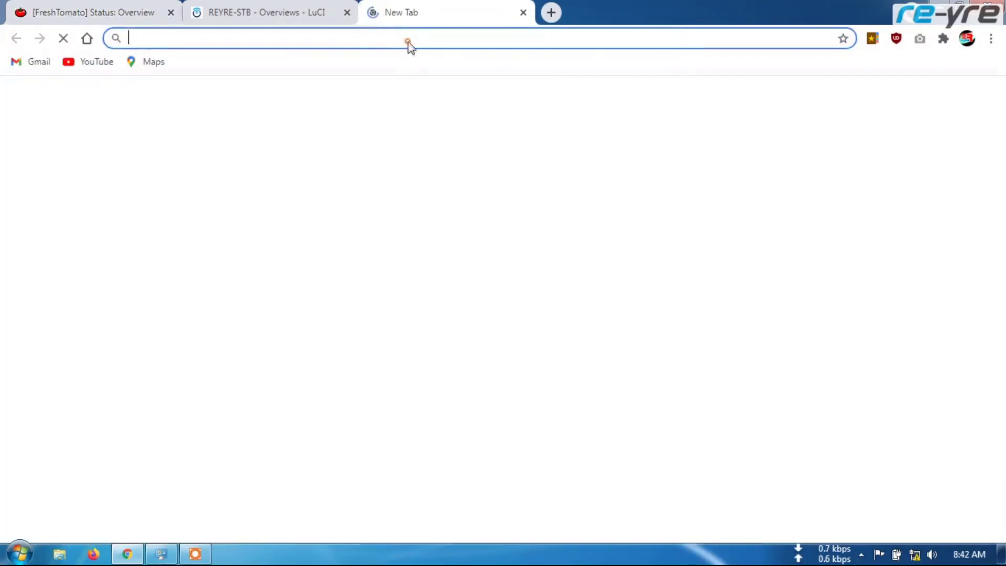
right_click(409, 43)
click(478, 135)
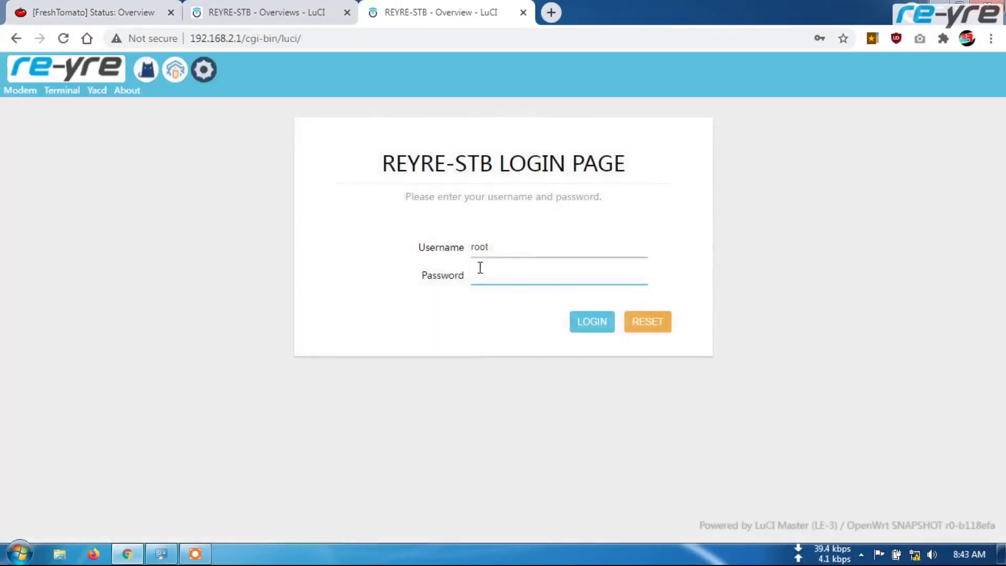
Log in to the REYRE-STB page as root with the saved account password
click(481, 268)
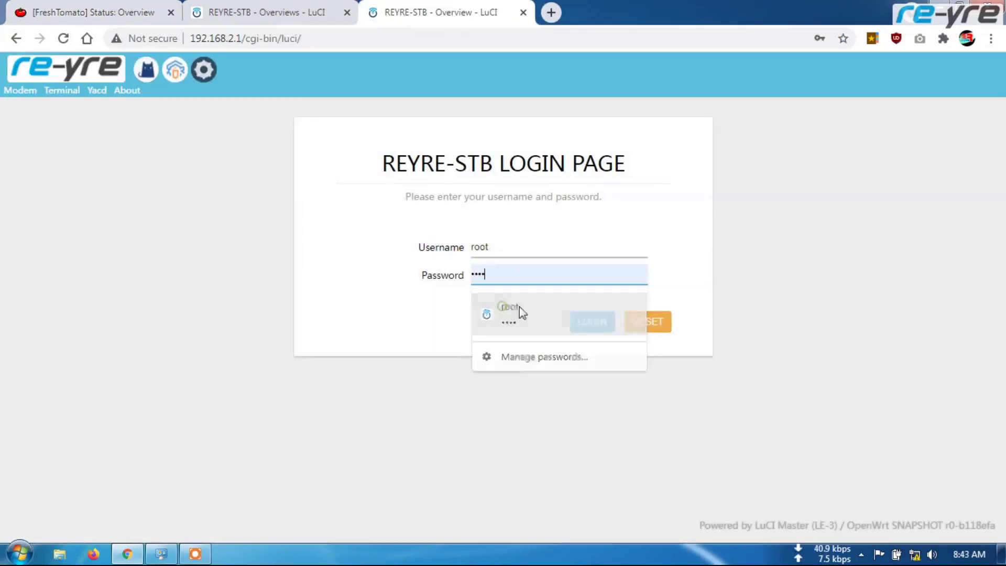
click(505, 313)
click(580, 324)
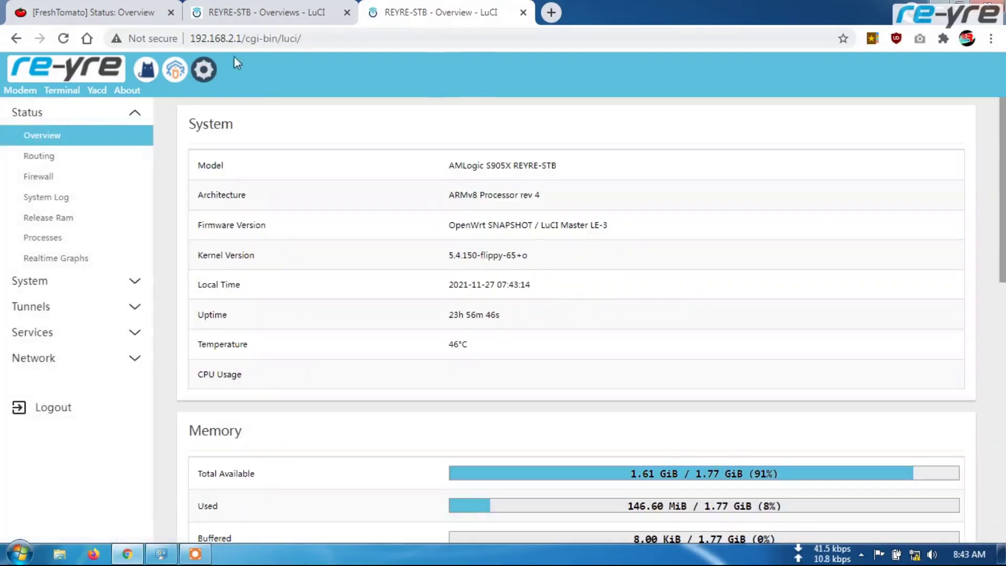
Show the network interfaces of the 192.168.2.1 device, examine the 4G interface's IPv4 address and check the 192.168.1.1 device's page
click(205, 72)
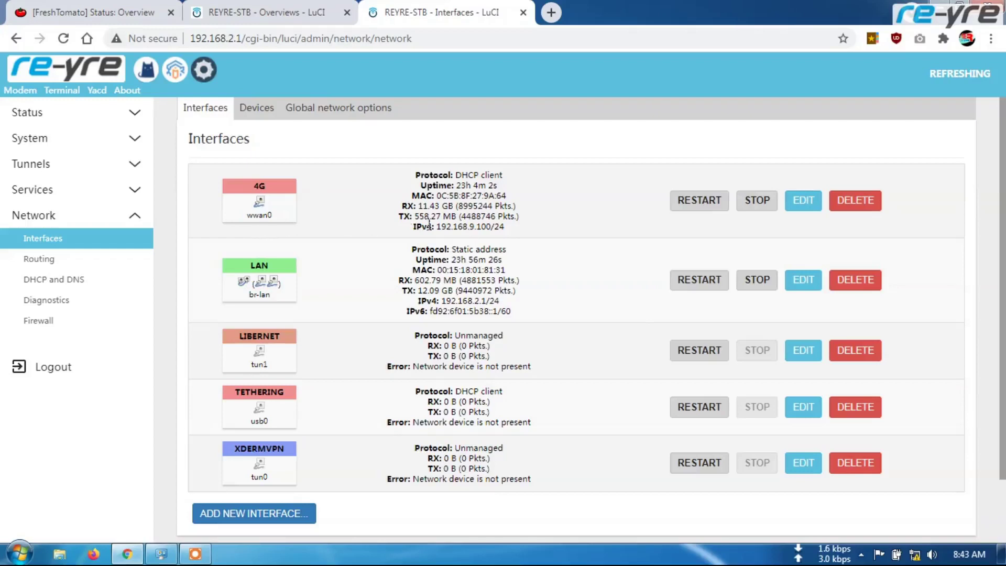
drag(434, 226, 516, 225)
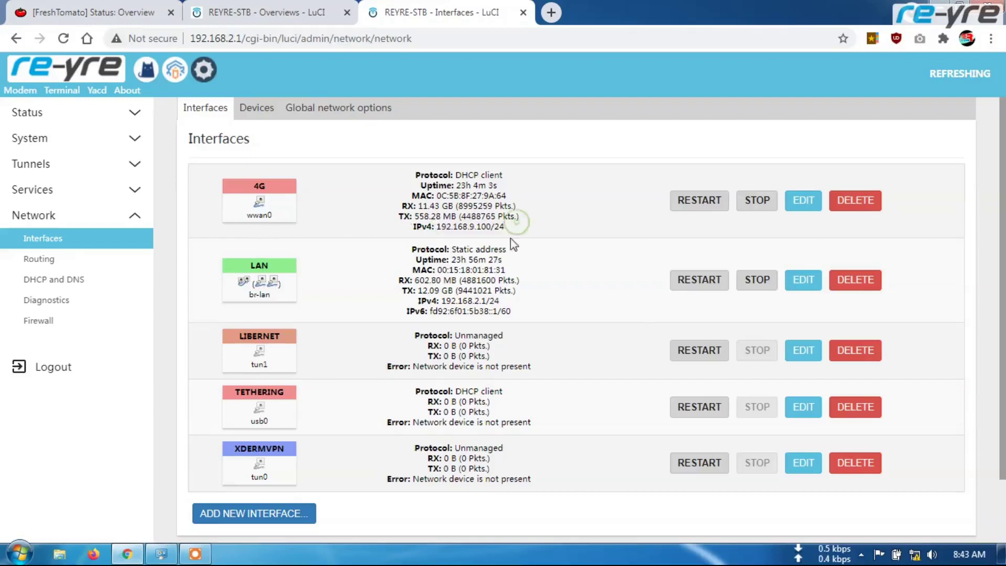
click(250, 12)
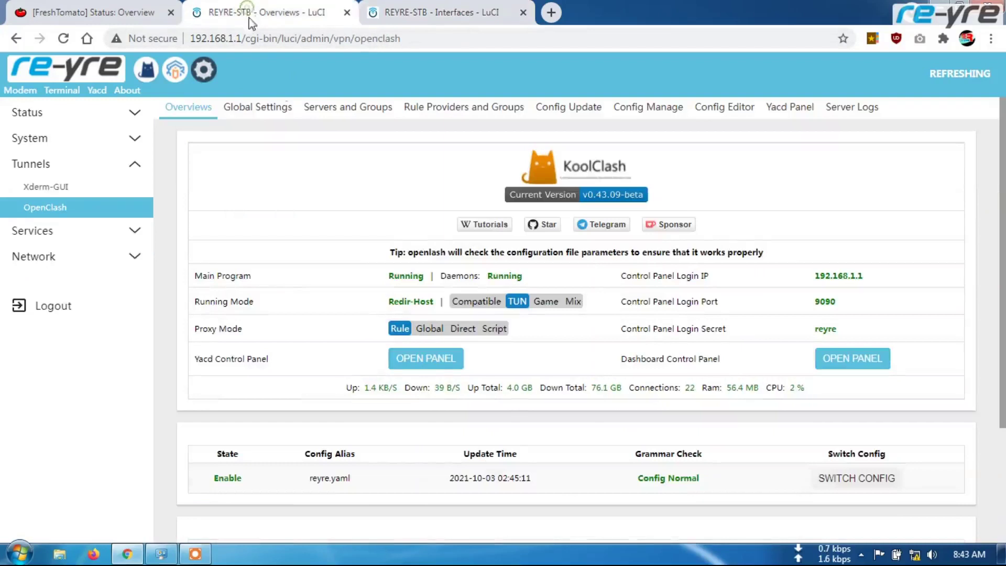
click(451, 15)
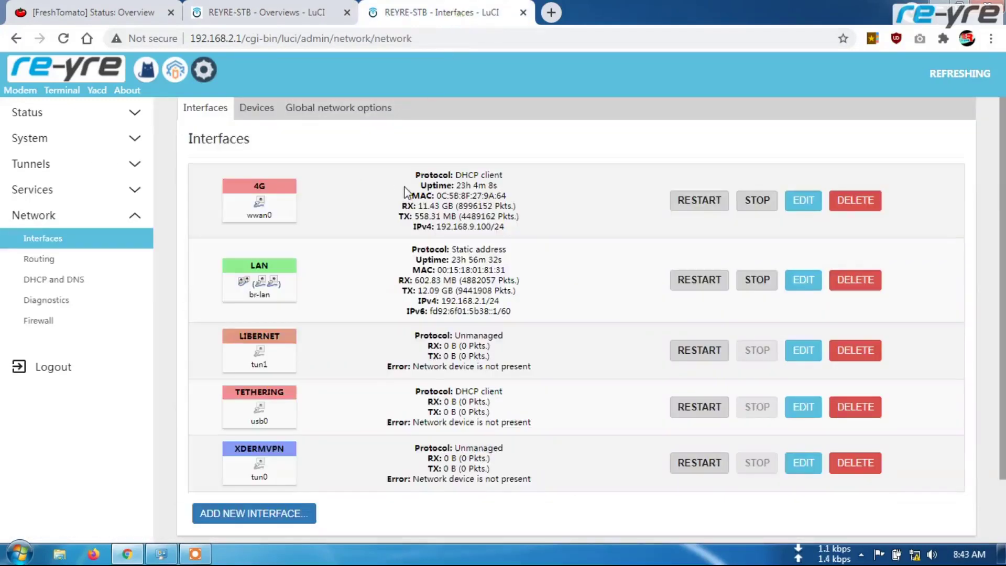
Open the OpenClash overview on the 192.168.2.1 device and compare it with the one on 192.168.1.1
click(147, 69)
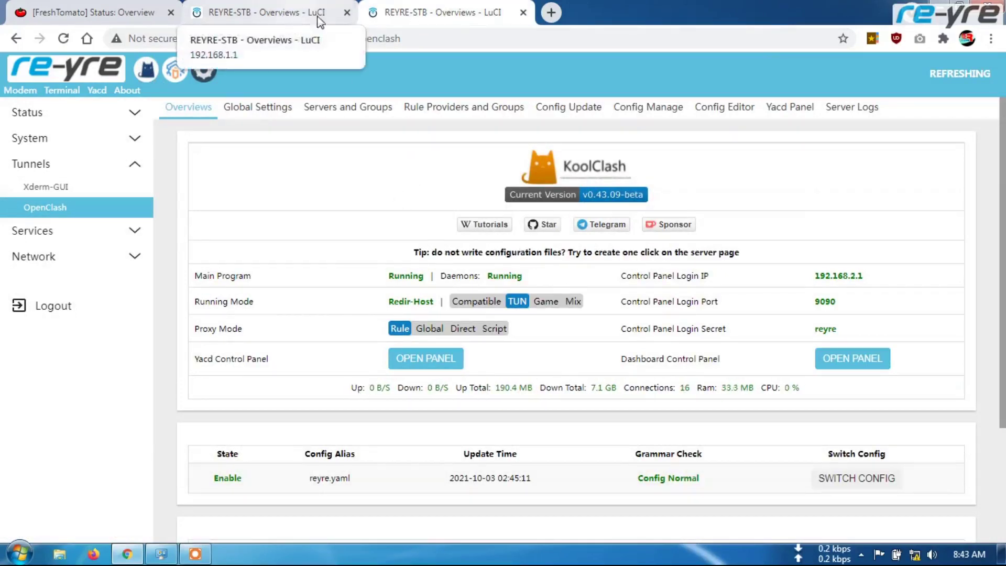
click(290, 17)
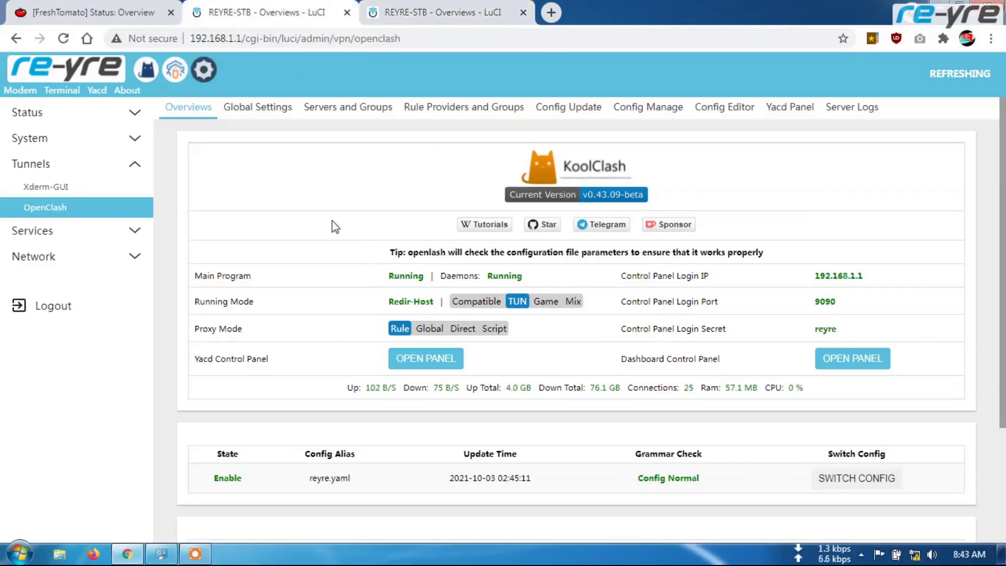
click(419, 18)
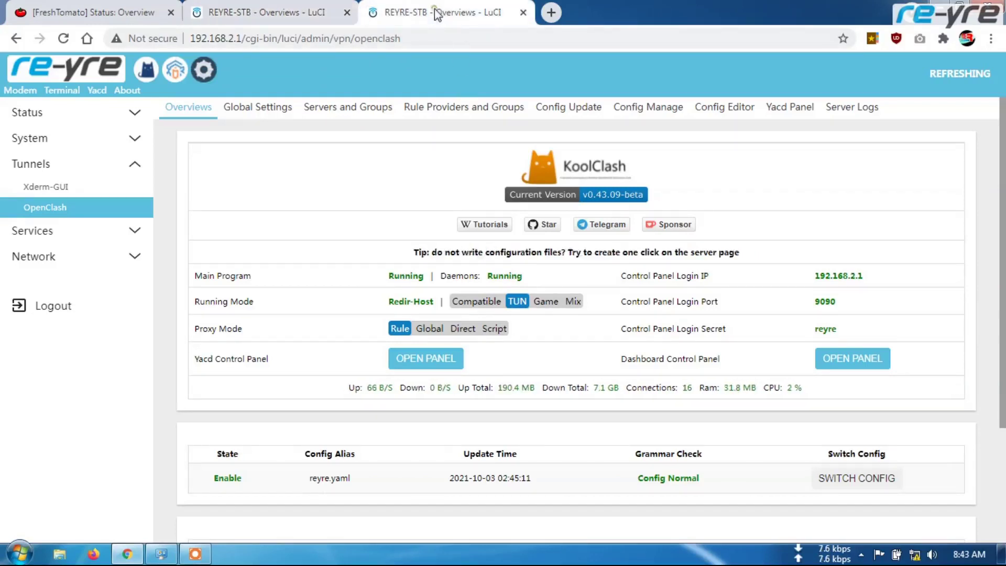
Return to the FreshTomato overview, check the Ethernet port states and release the WAN0 DHCP lease
click(81, 13)
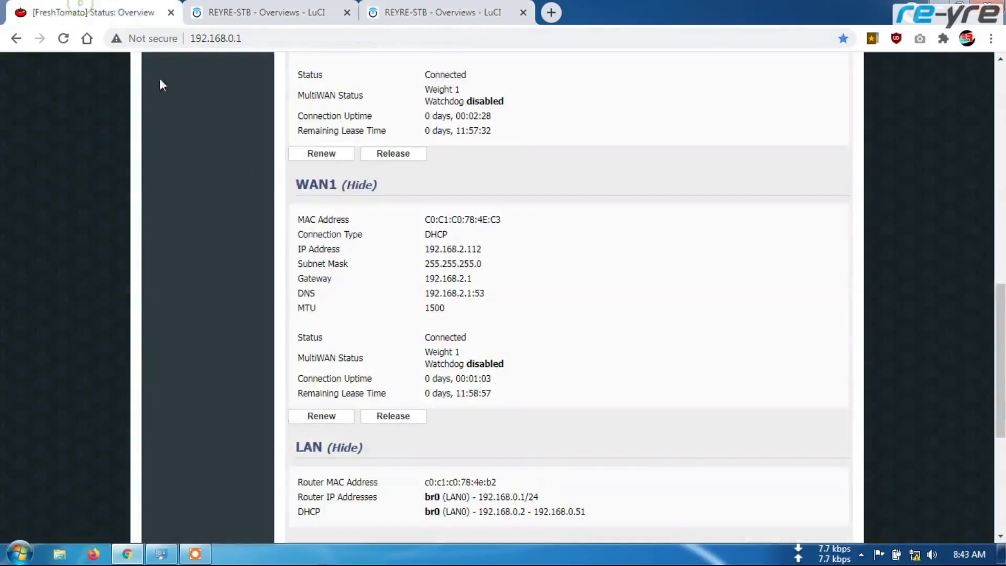
scroll(427, 317, up, 4)
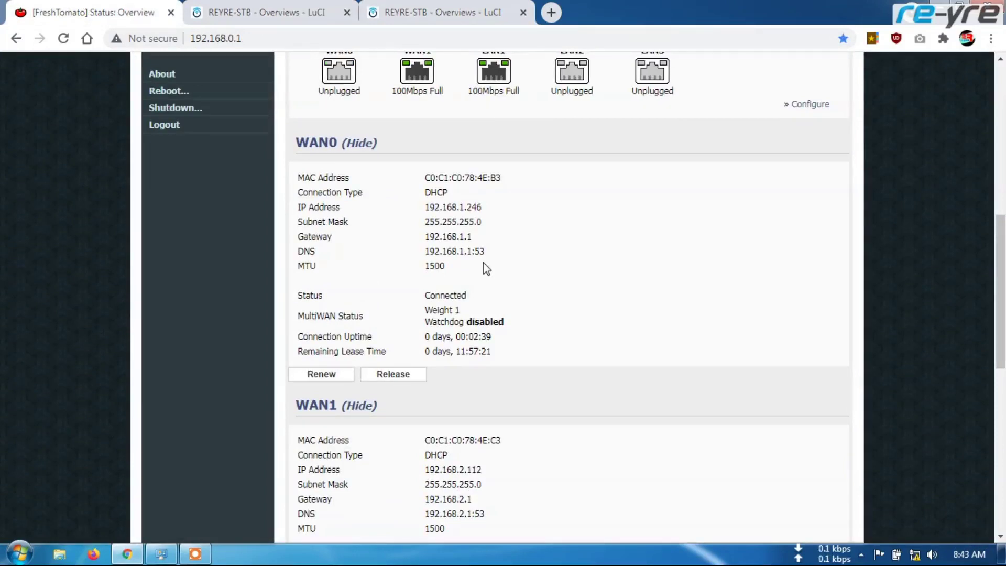
scroll(411, 345, up, 3)
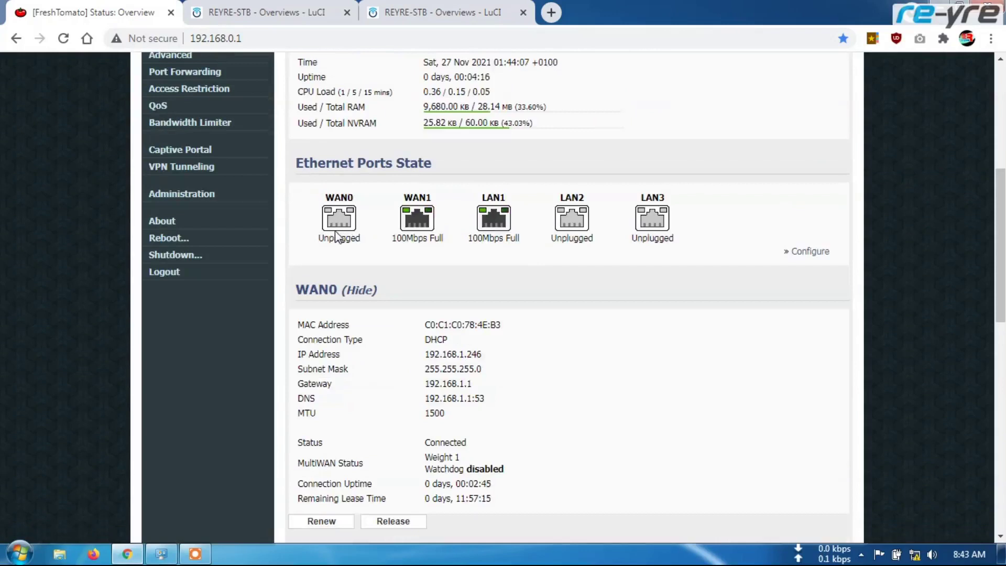
scroll(339, 241, down, 3)
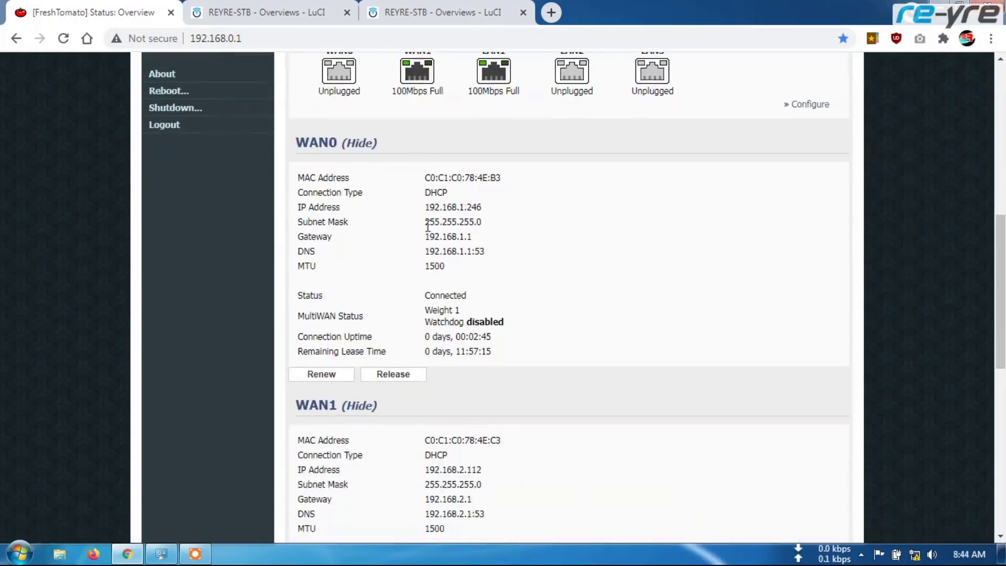
click(393, 375)
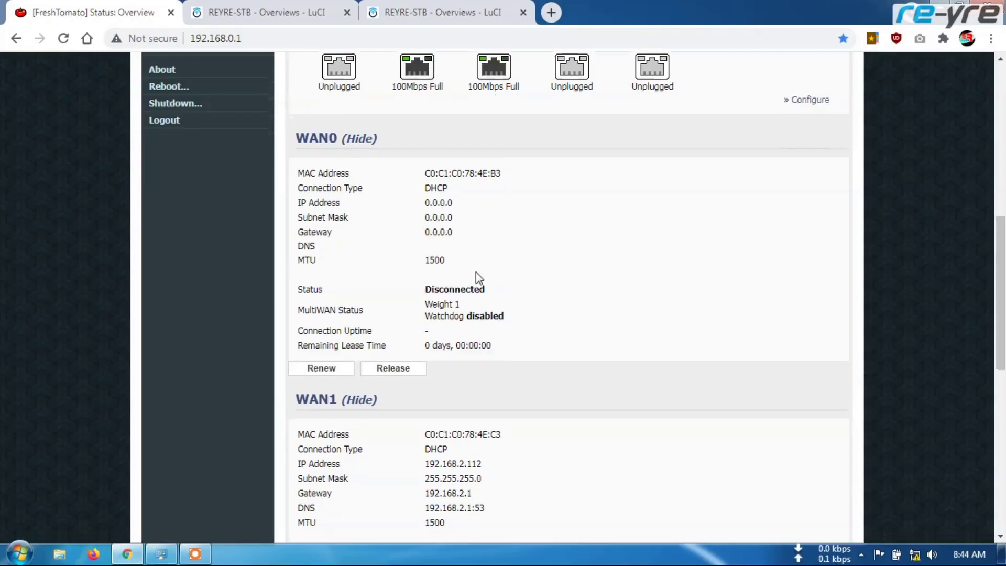
Test the internet speed over WAN1 with Speedtest by Ookla in a new tab, then return to the WAN status details
scroll(477, 275, down, 3)
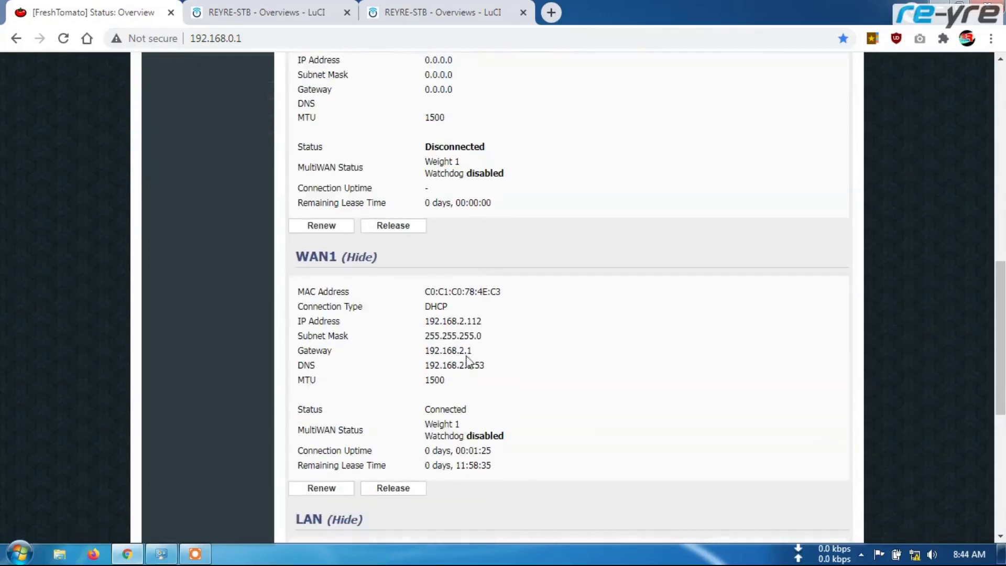
click(551, 12)
click(872, 37)
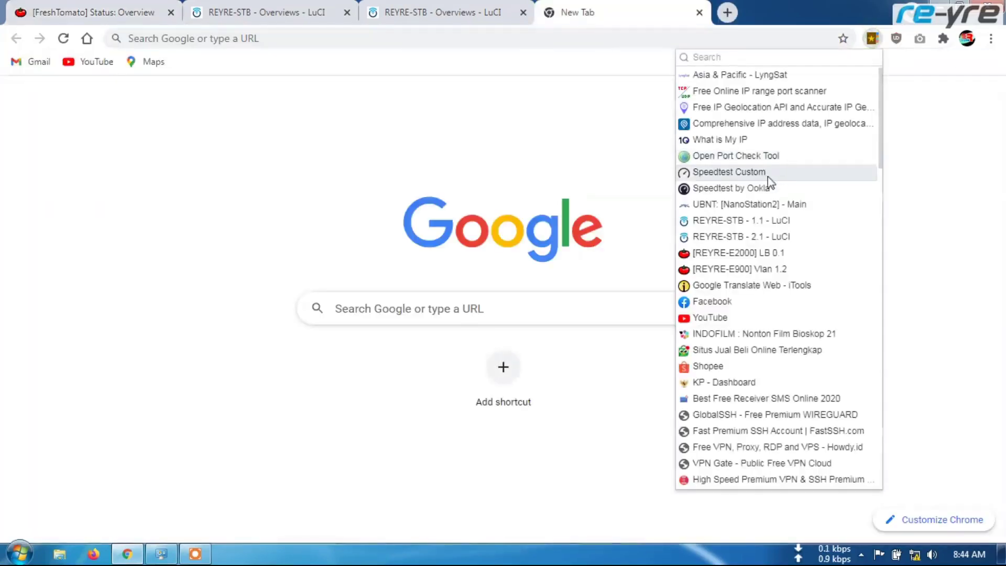
click(746, 189)
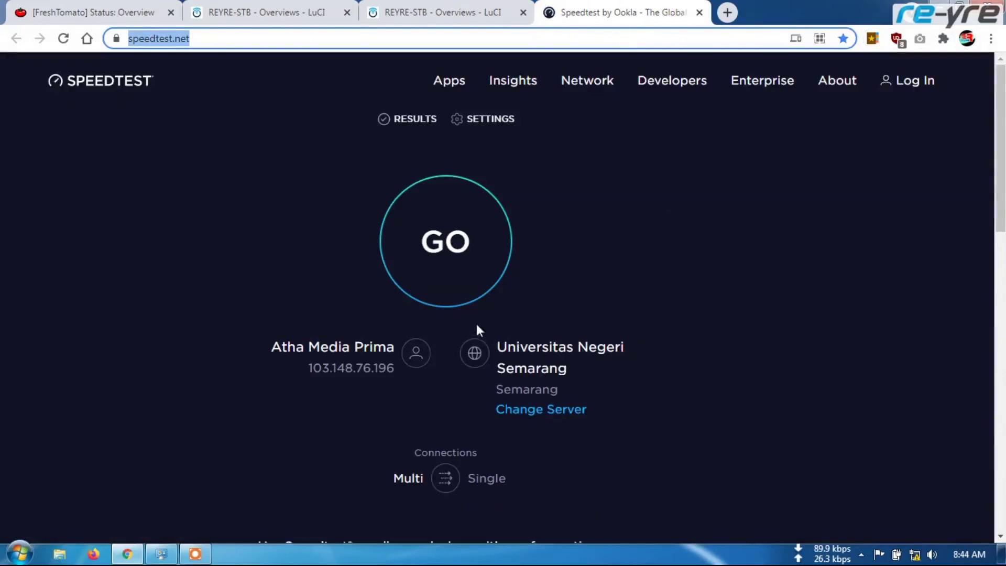
click(434, 262)
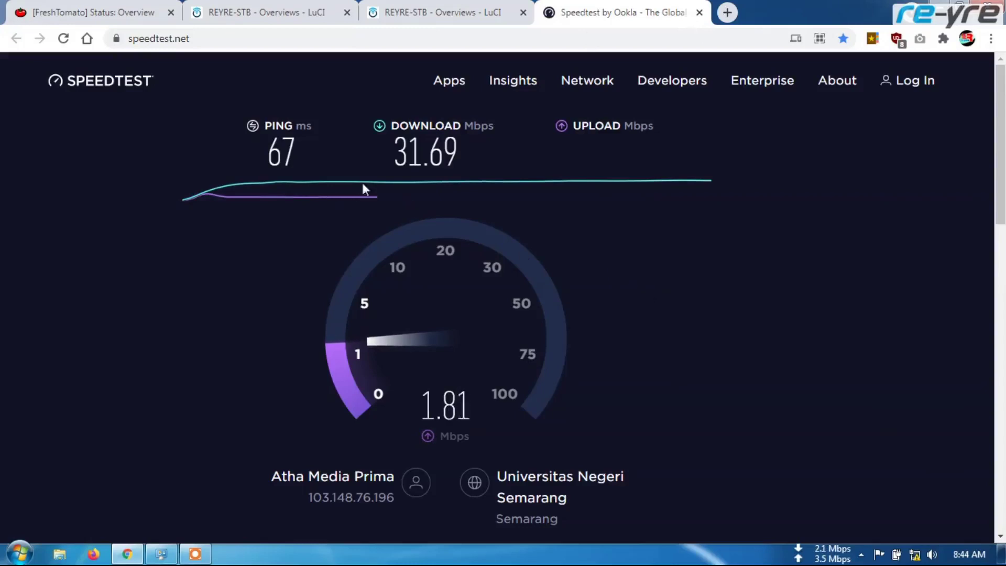
click(700, 12)
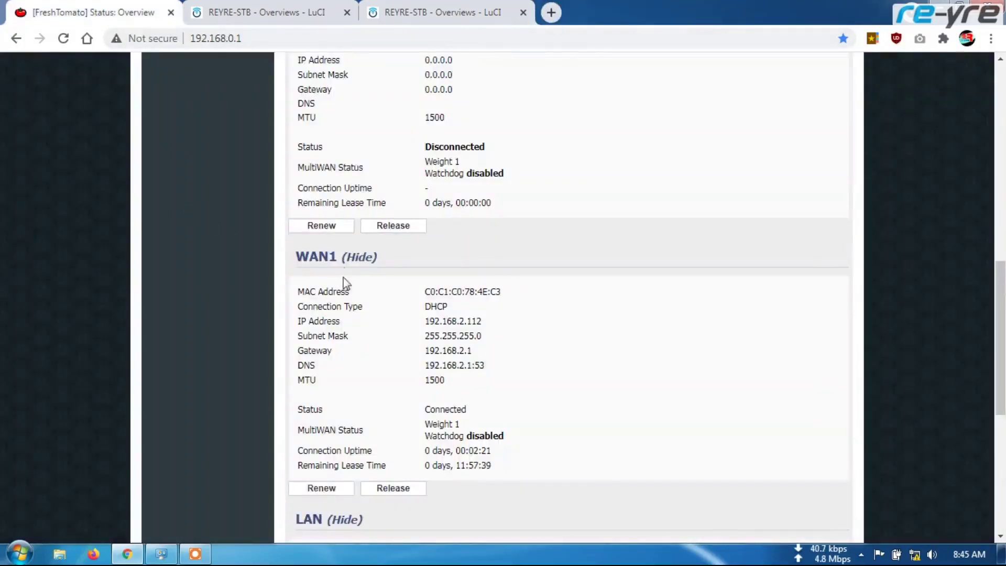
scroll(344, 283, up, 3)
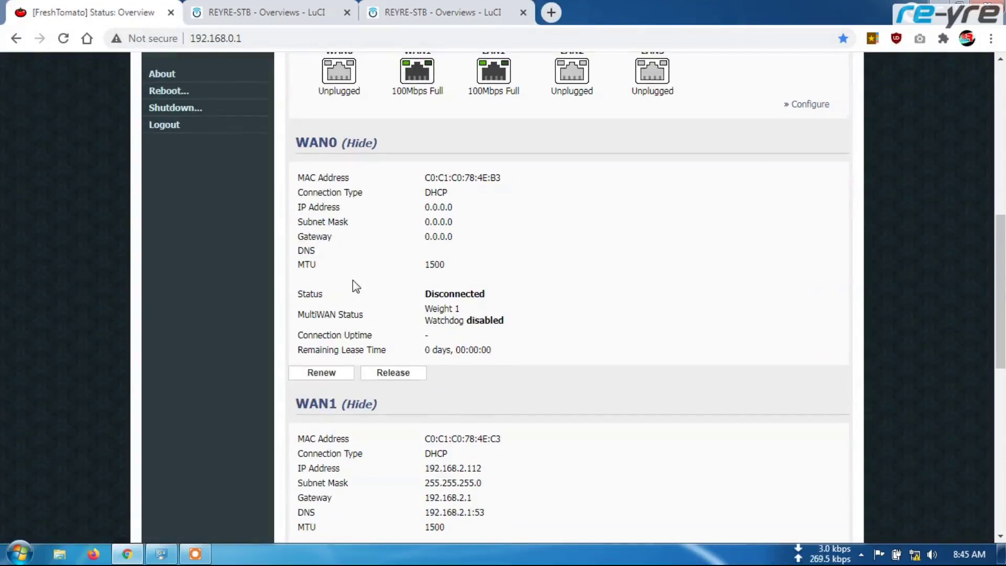
Renew the WAN0 DHCP lease, then check its IP details and the Ethernet port states on the overview
click(322, 373)
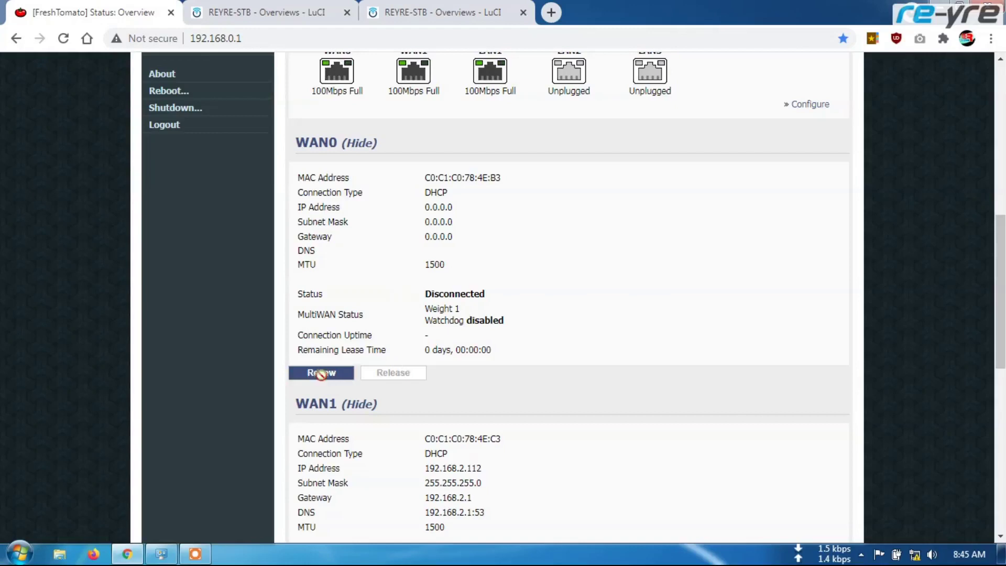
click(323, 377)
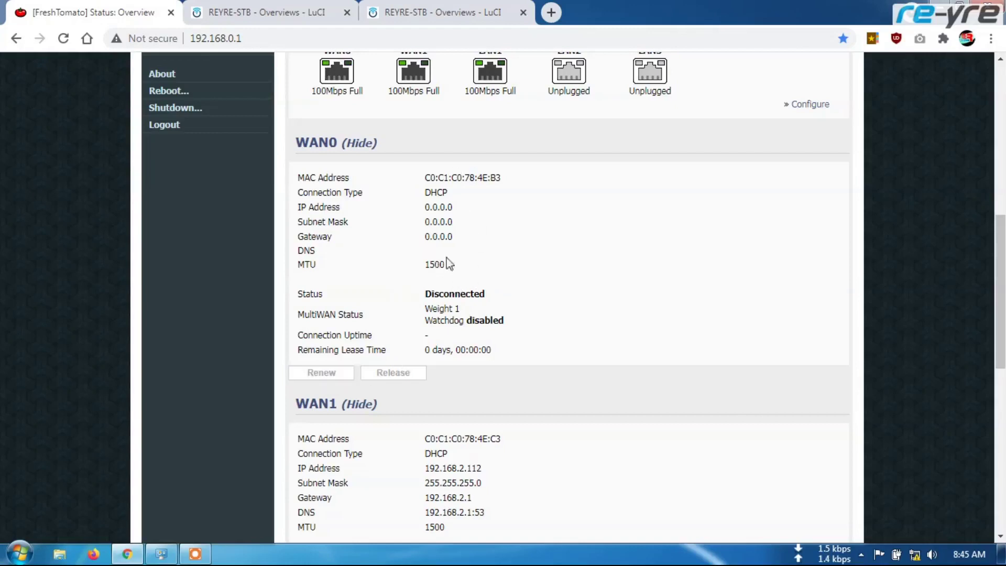
scroll(488, 265, down, 1)
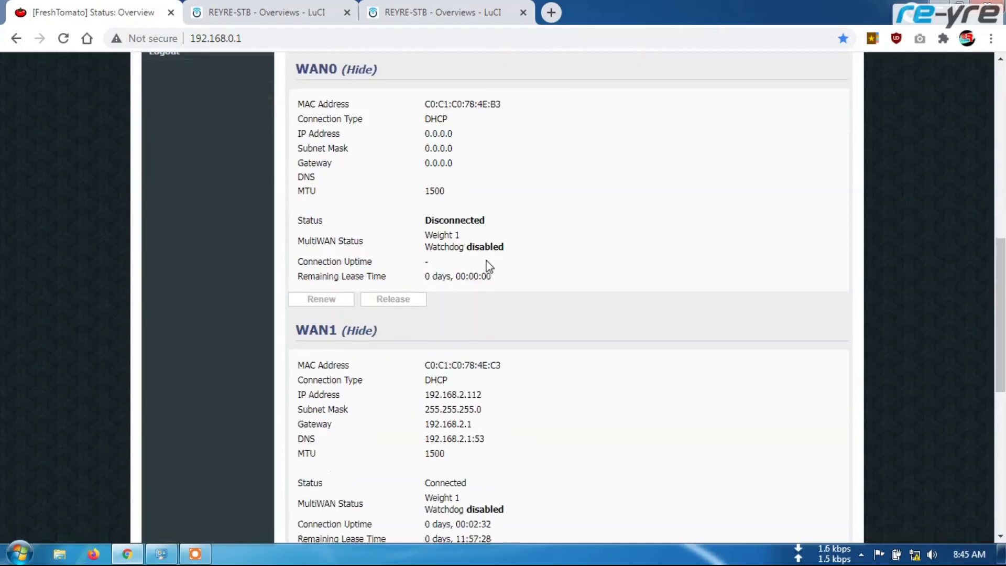
scroll(485, 237, up, 1)
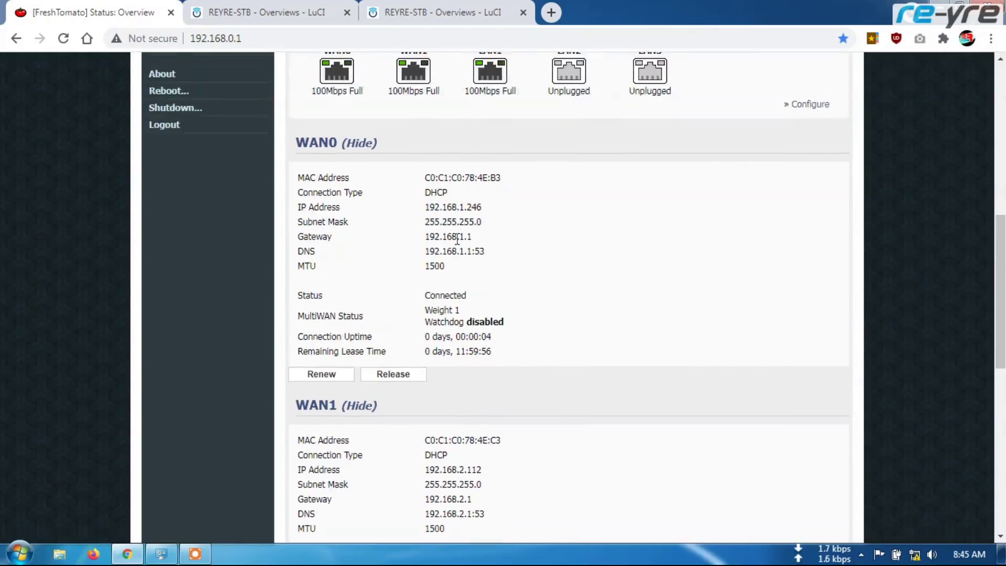
scroll(475, 247, up, 1)
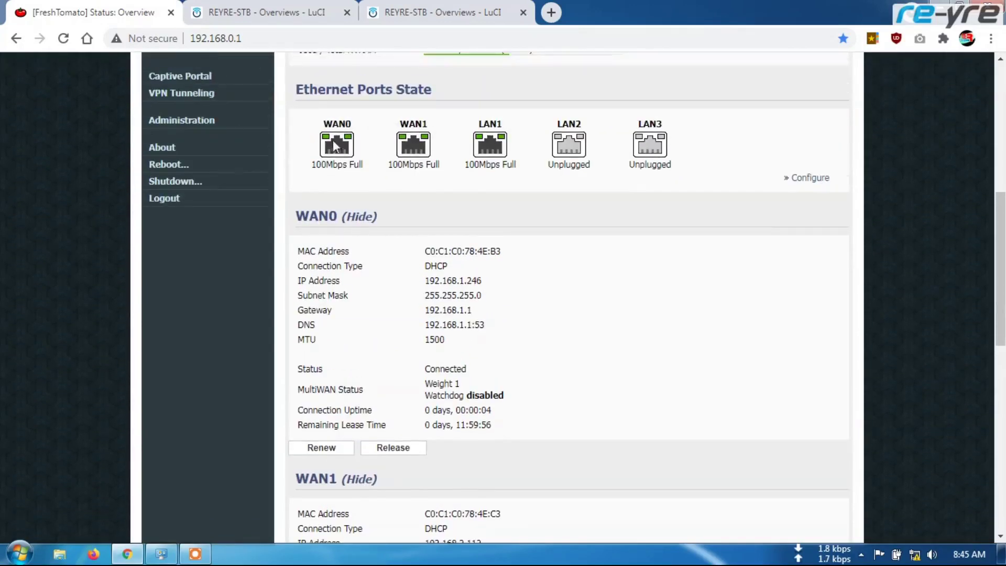
scroll(345, 149, up, 1)
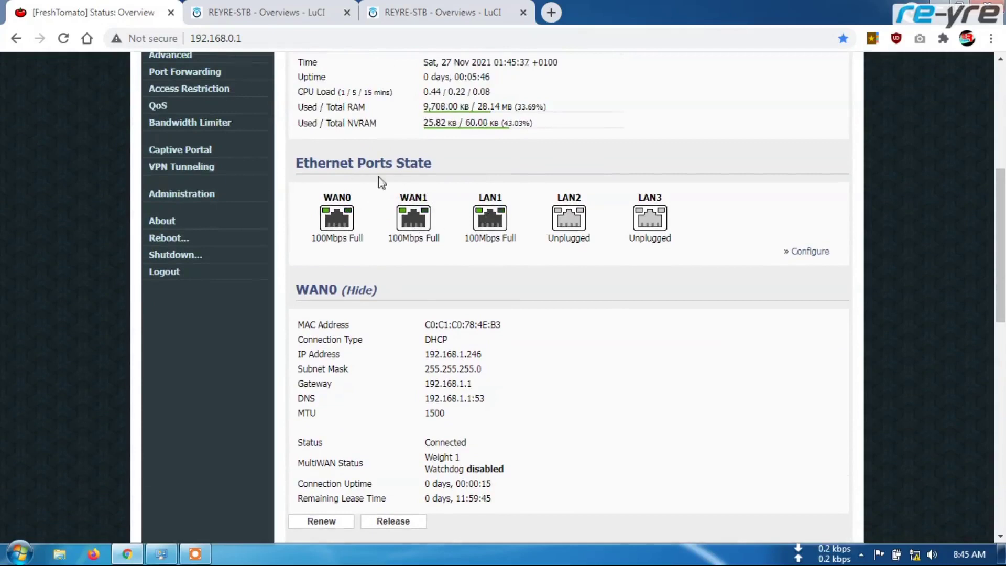
scroll(381, 182, up, 3)
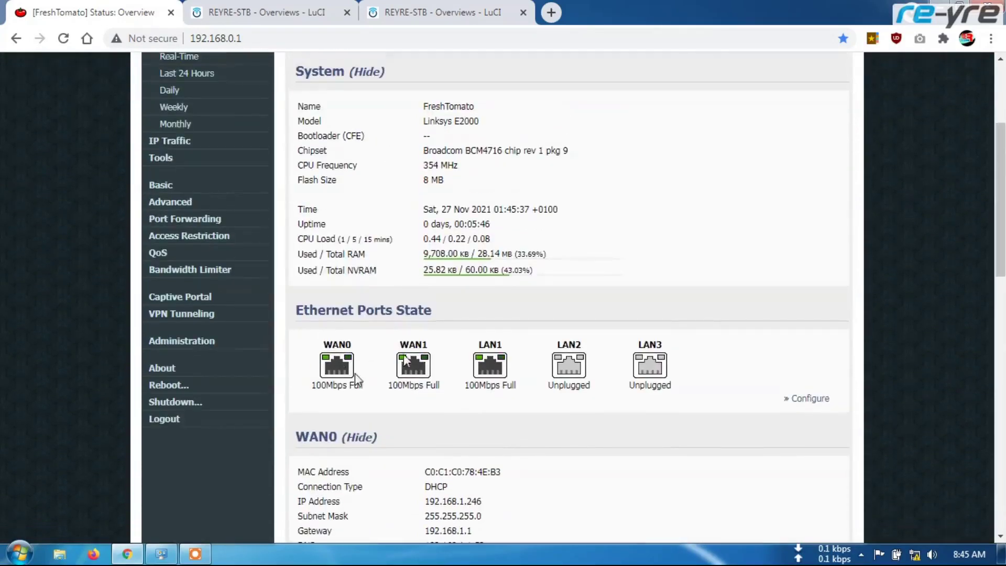
Test the internet speed with both WANs connected, using the bookmarked Speedtest by Ookla in a new tab
click(554, 11)
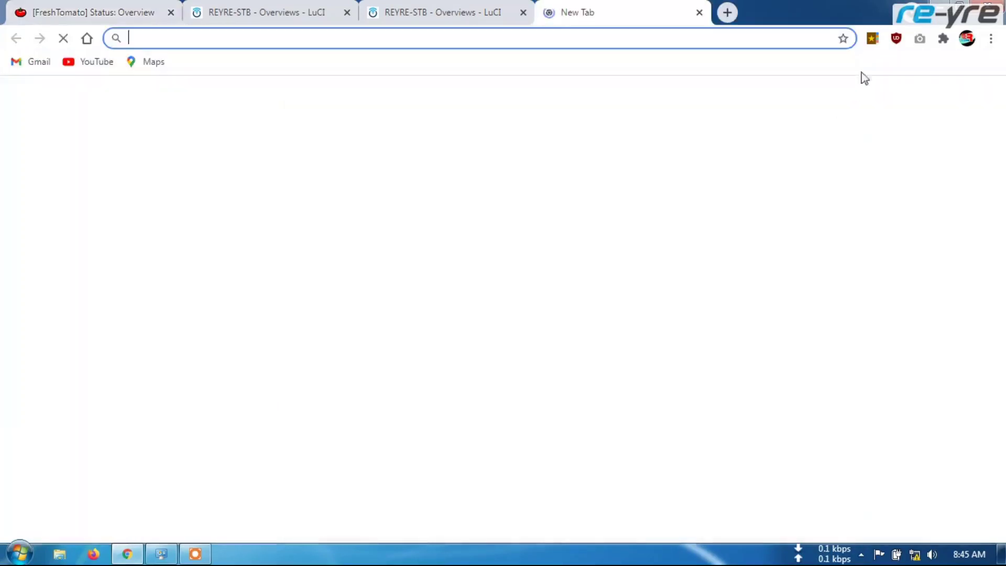
click(872, 39)
click(765, 189)
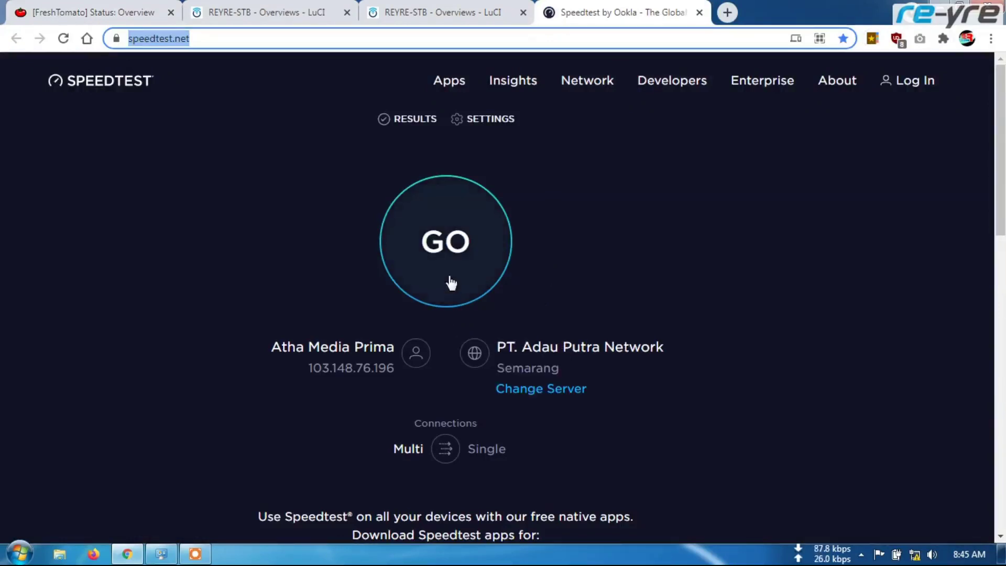
click(446, 252)
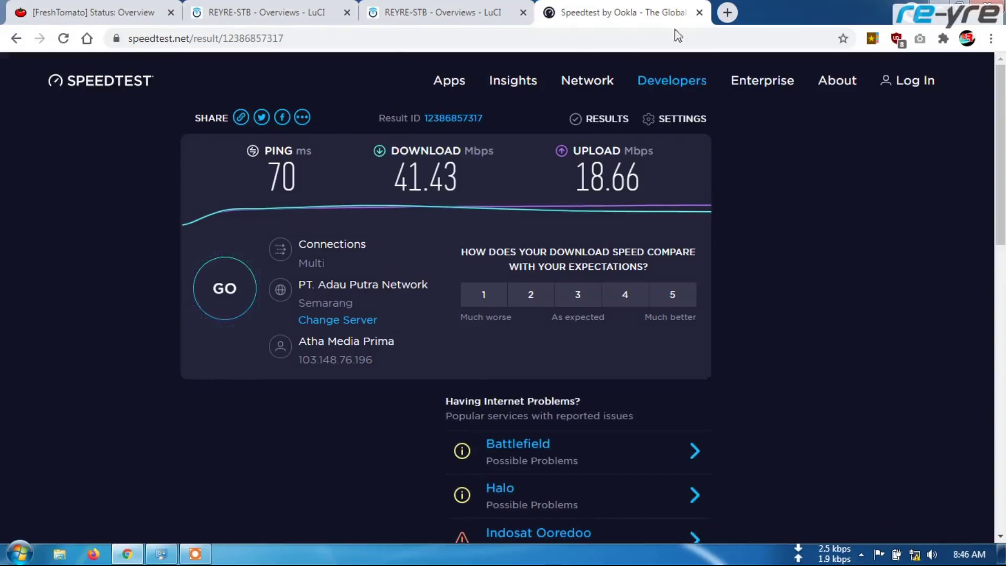
Open the Yacd dashboards of the 192.168.1.1 and 192.168.2.1 devices and close both of their LuCI pages
click(304, 13)
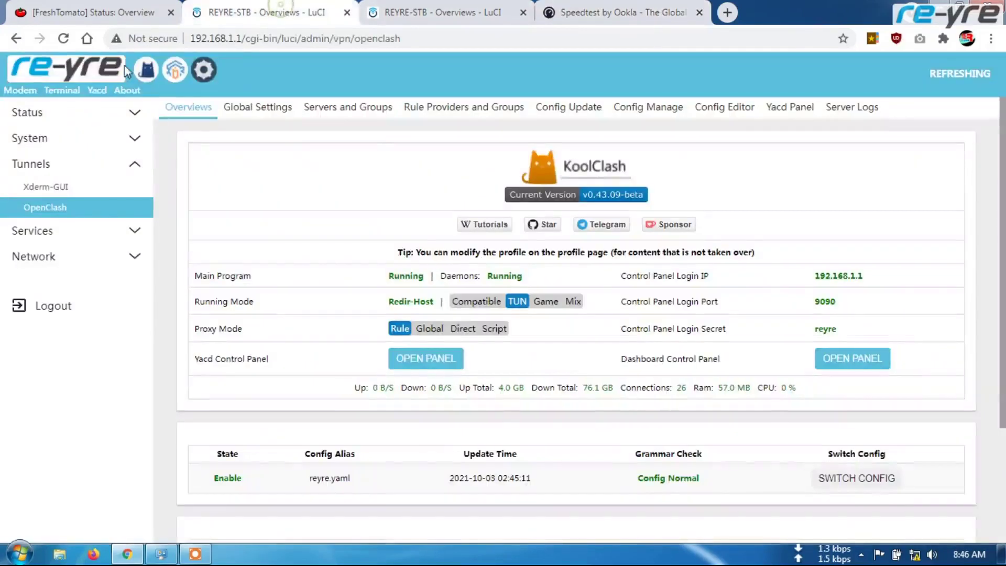
click(92, 91)
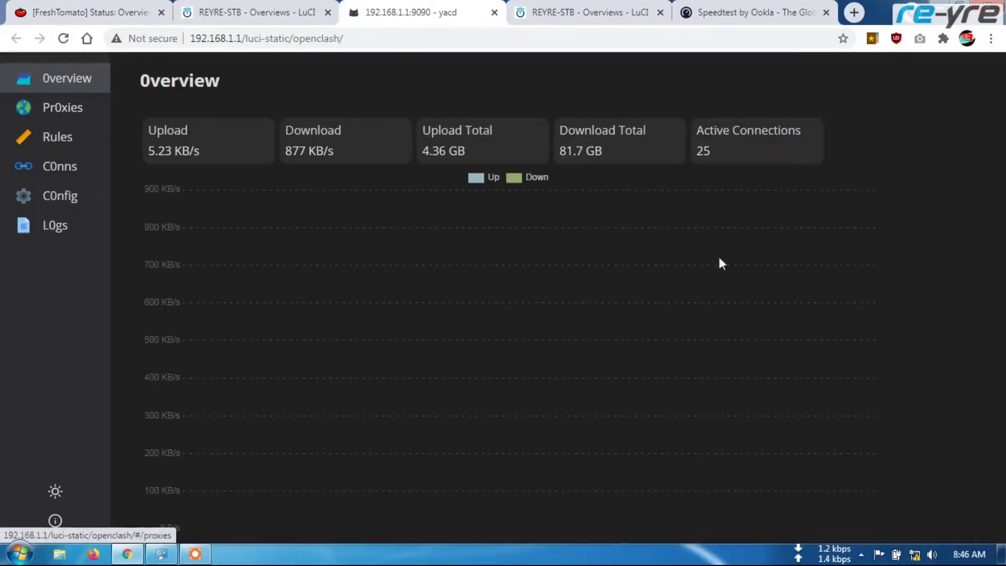
click(582, 11)
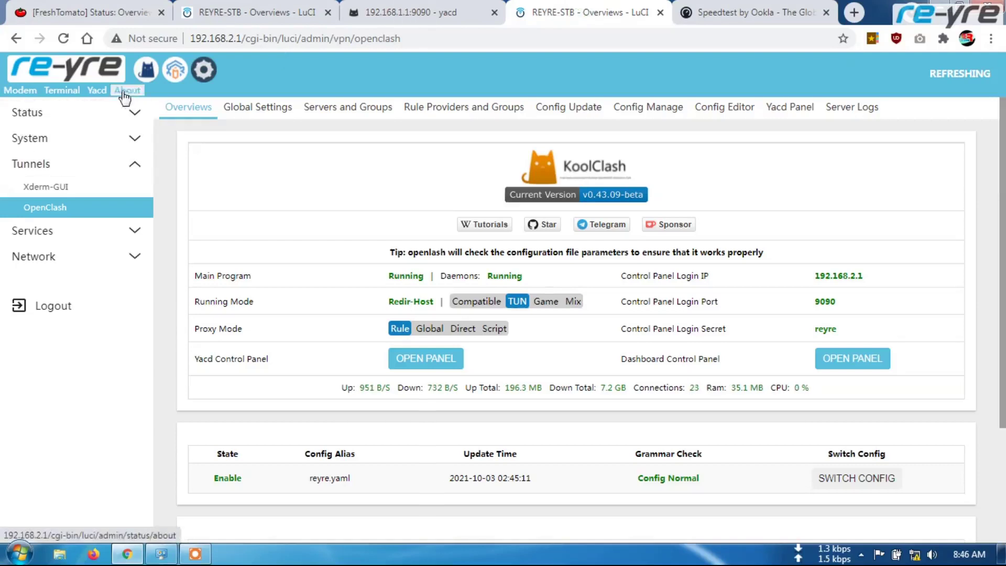
click(102, 89)
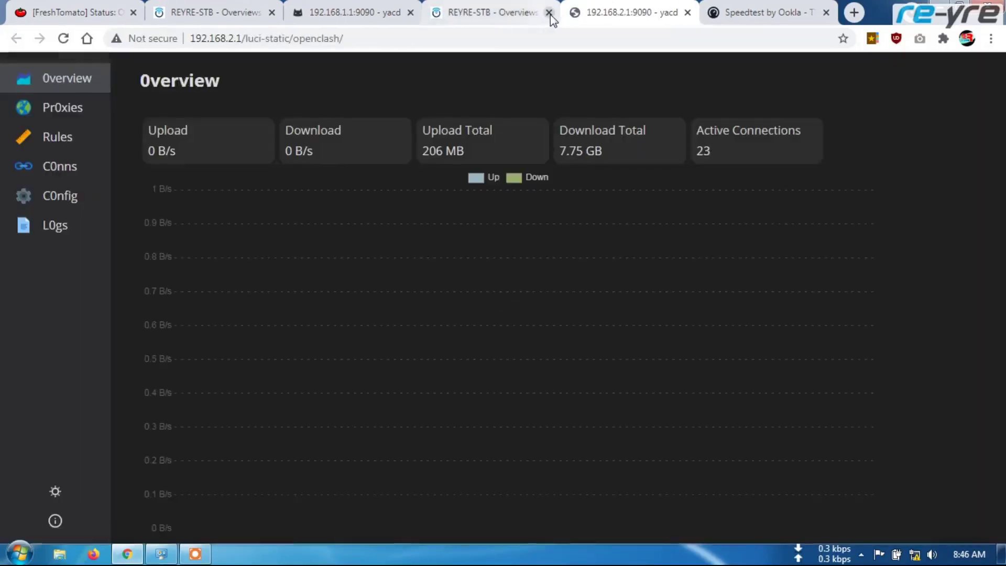
click(549, 13)
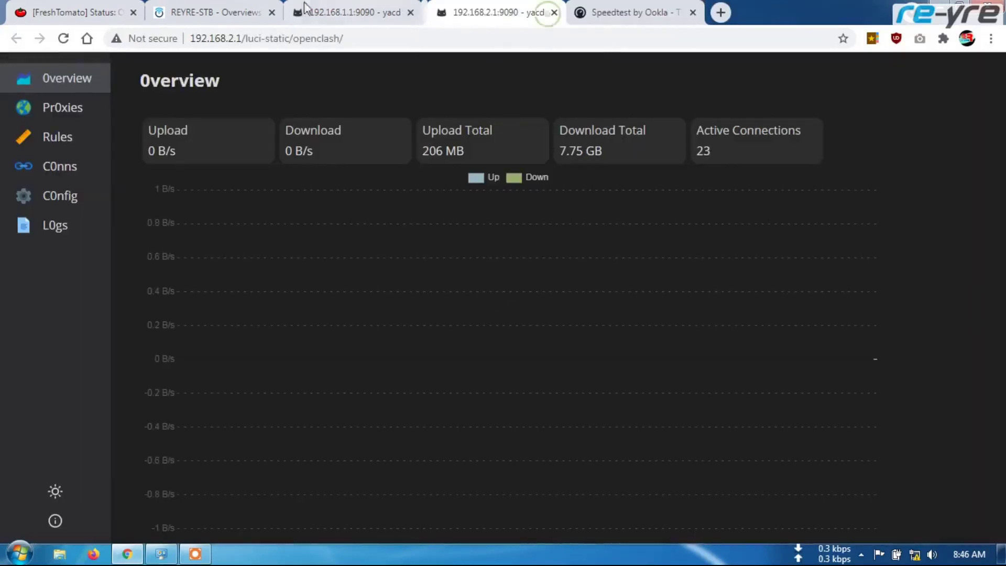
click(271, 12)
Compare the traffic graphs in the Yacd overviews of 192.168.1.1 and 192.168.2.1
click(209, 12)
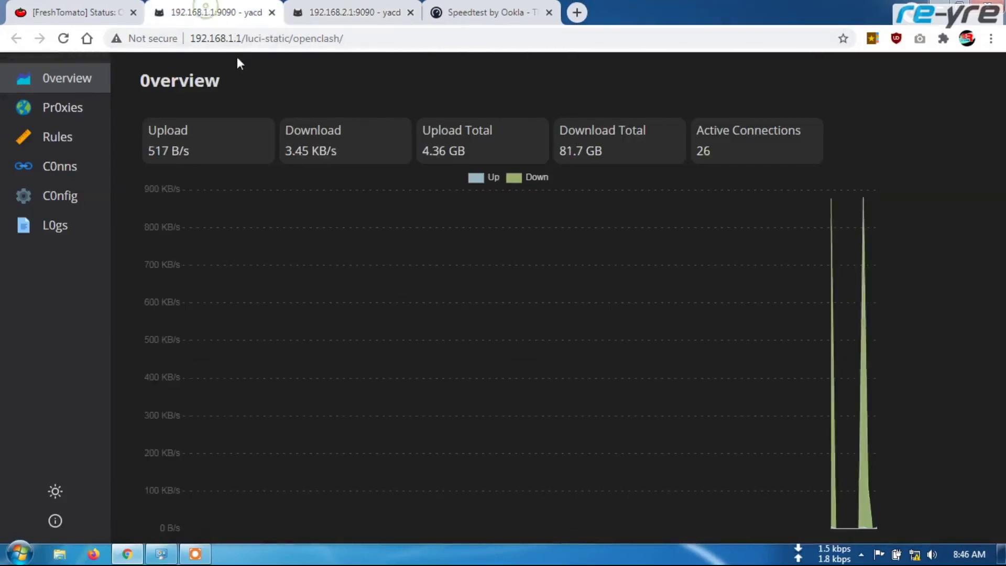
click(372, 4)
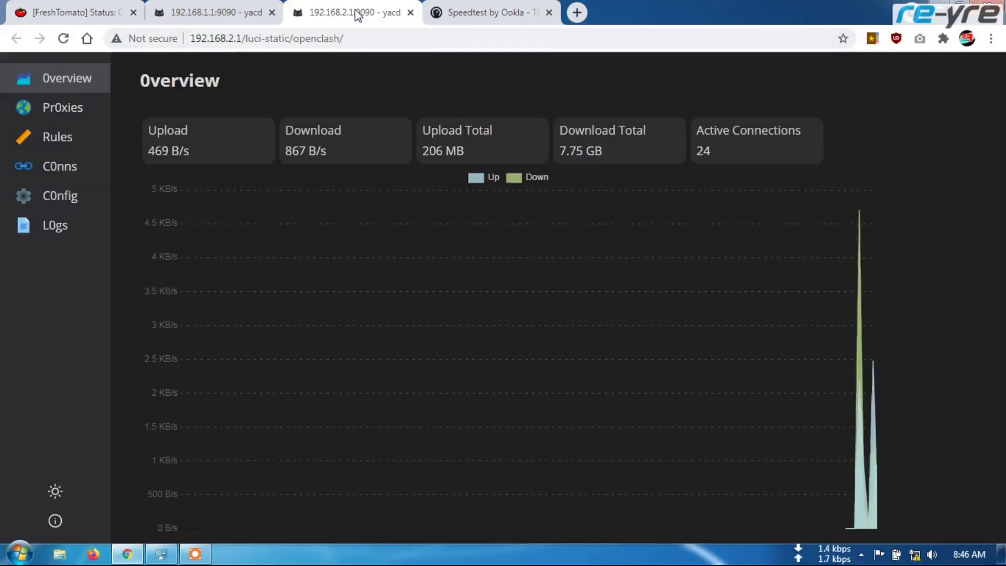
key(ctrl+shift+Tab)
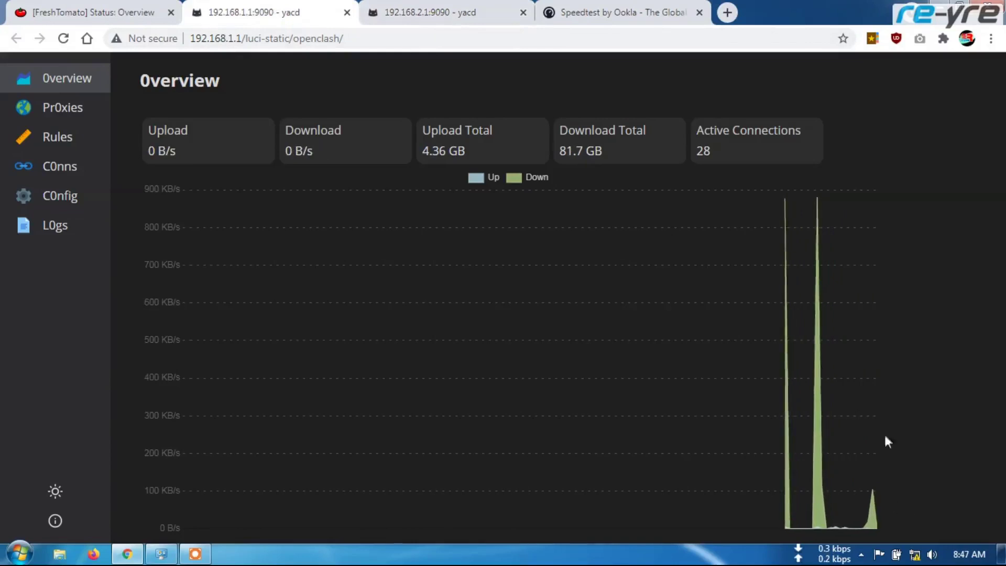
click(420, 12)
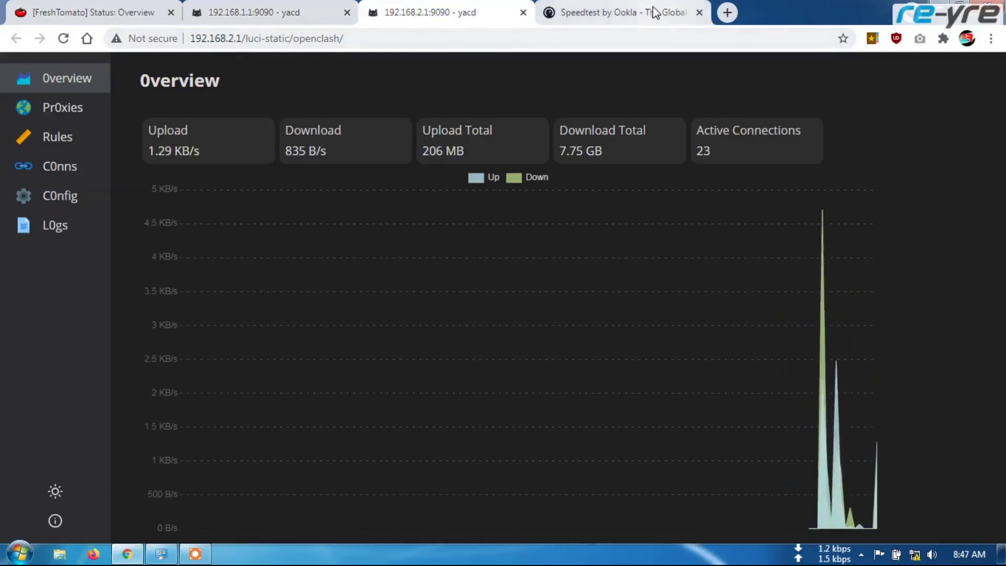
Reload Speedtest by Ookla from its bookmark in the existing Speedtest tab and start another speed test
click(650, 11)
click(872, 38)
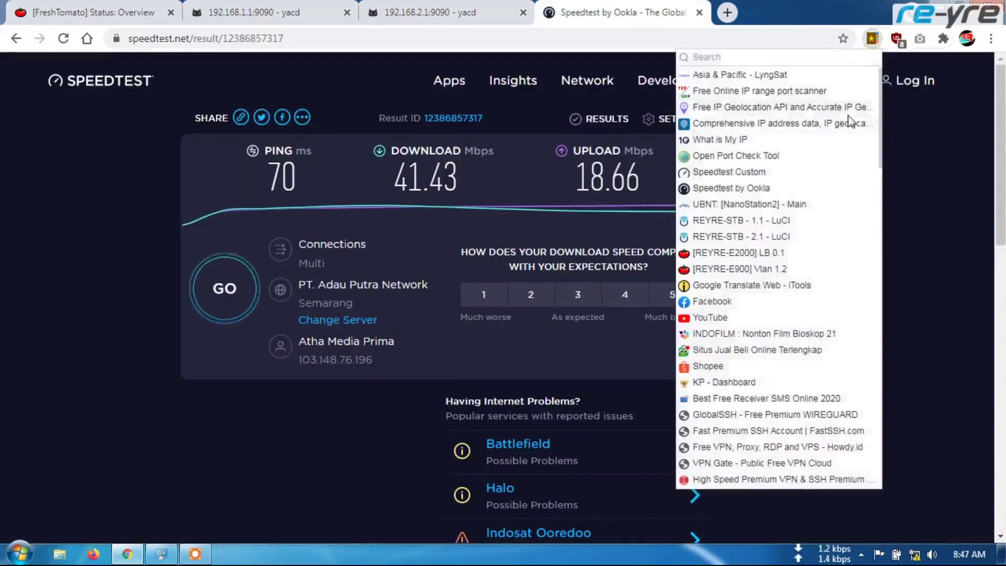
click(770, 188)
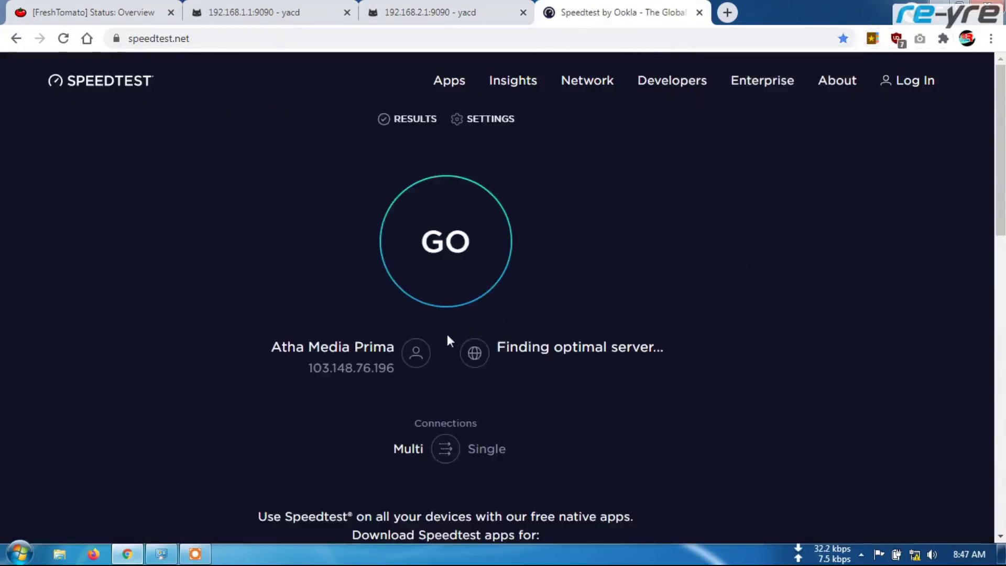
click(447, 255)
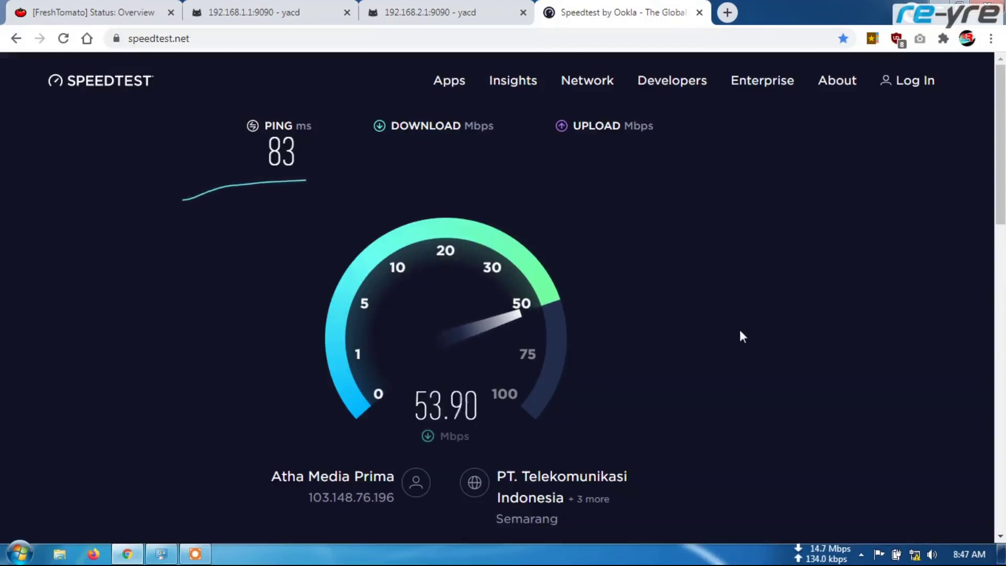
Monitor the download traffic on both Yacd dashboards during the speed test, then examine the Speedtest result
click(247, 1)
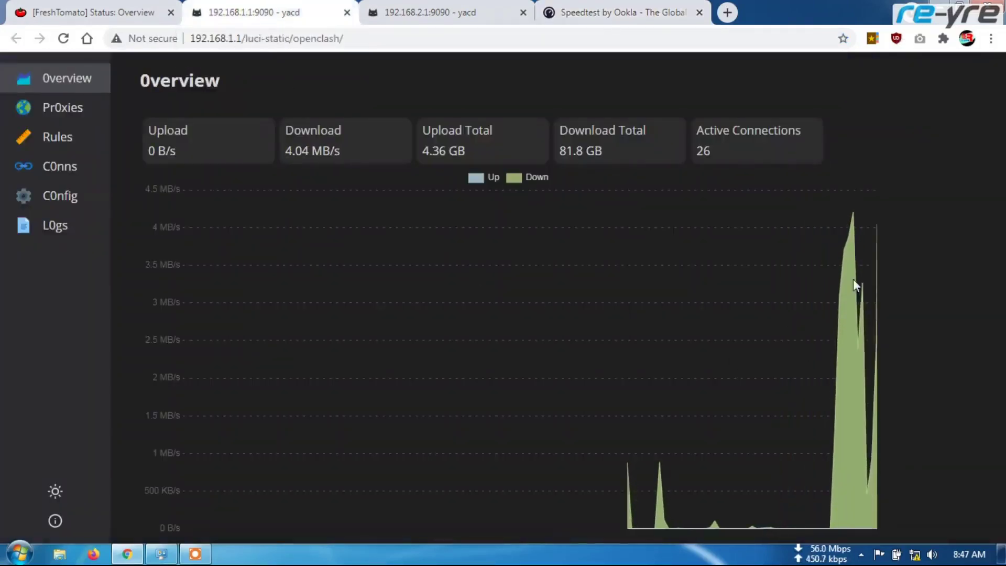
key(ctrl+Tab)
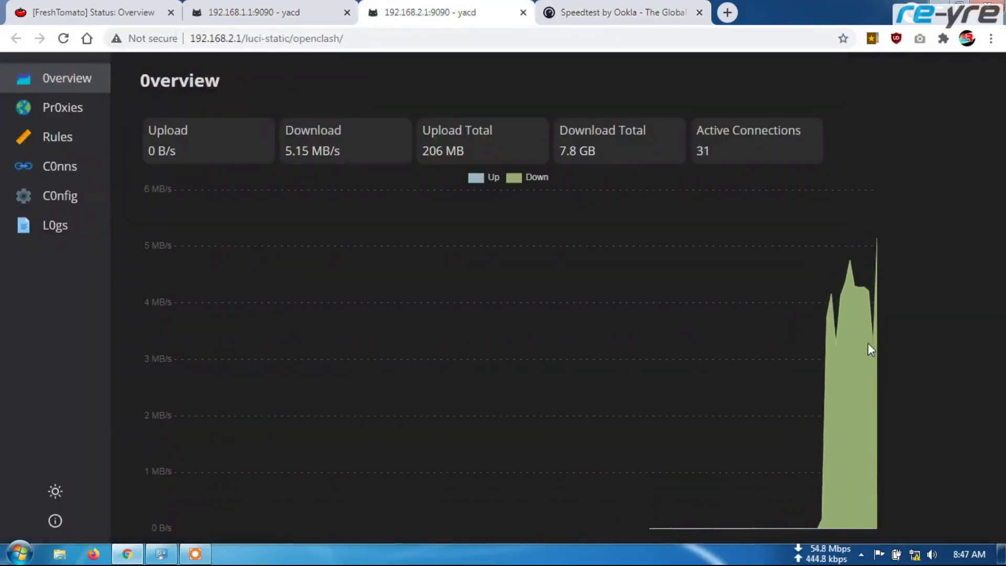
click(294, 8)
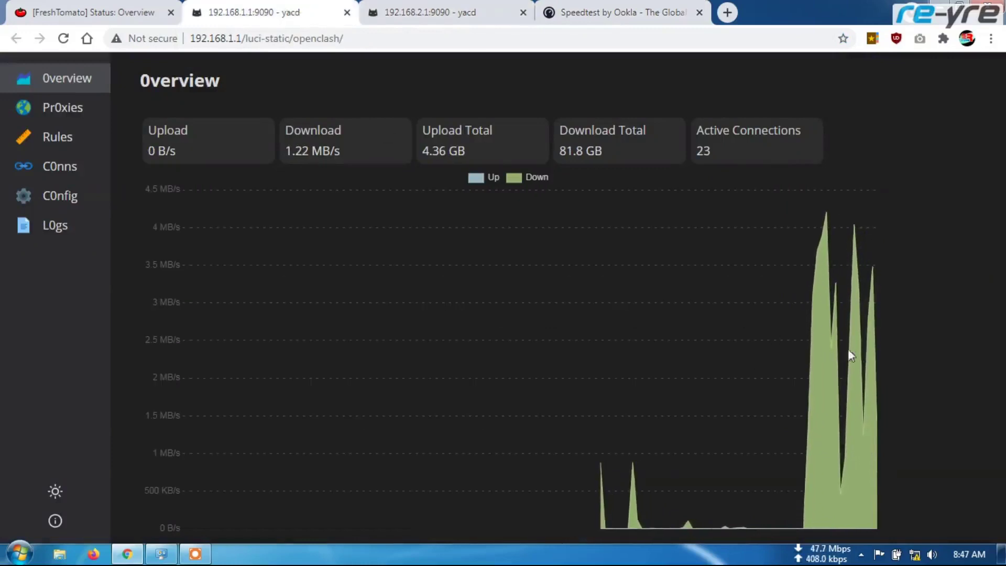
click(435, 20)
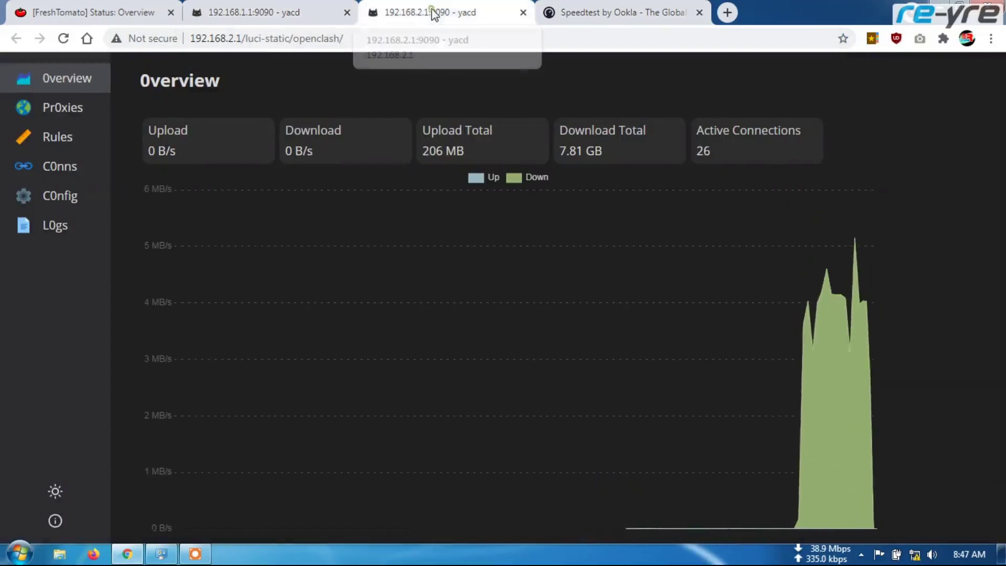
click(603, 12)
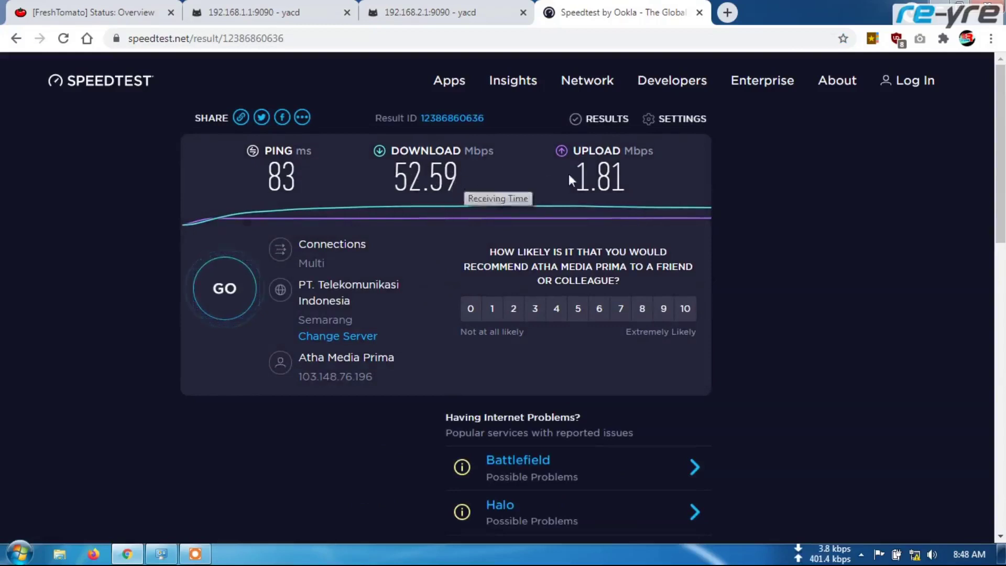
Review the FreshTomato overview, examining the system details, Ethernet port states, WAN, LAN and wireless sections
click(131, 12)
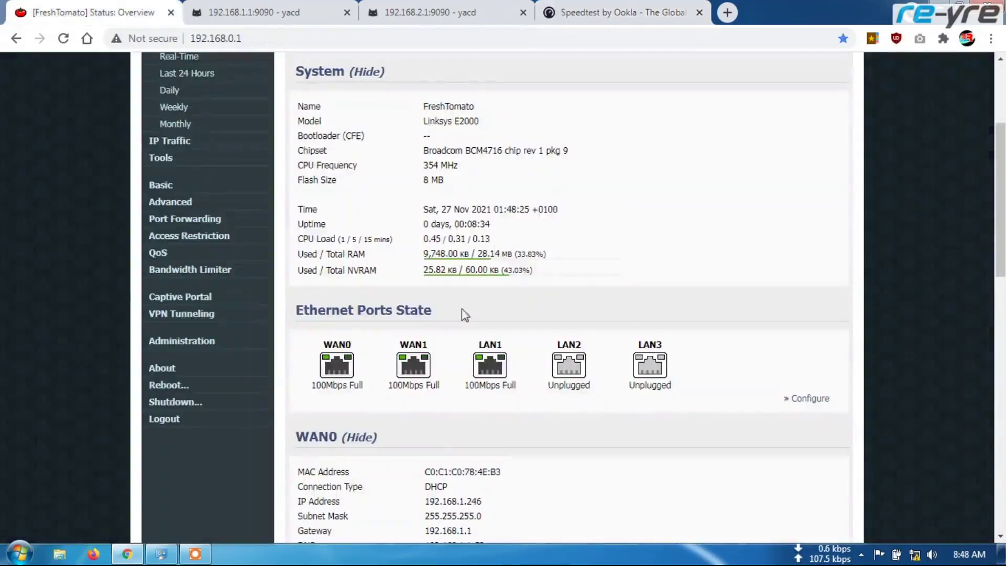
scroll(524, 367, down, 7)
scroll(555, 444, down, 8)
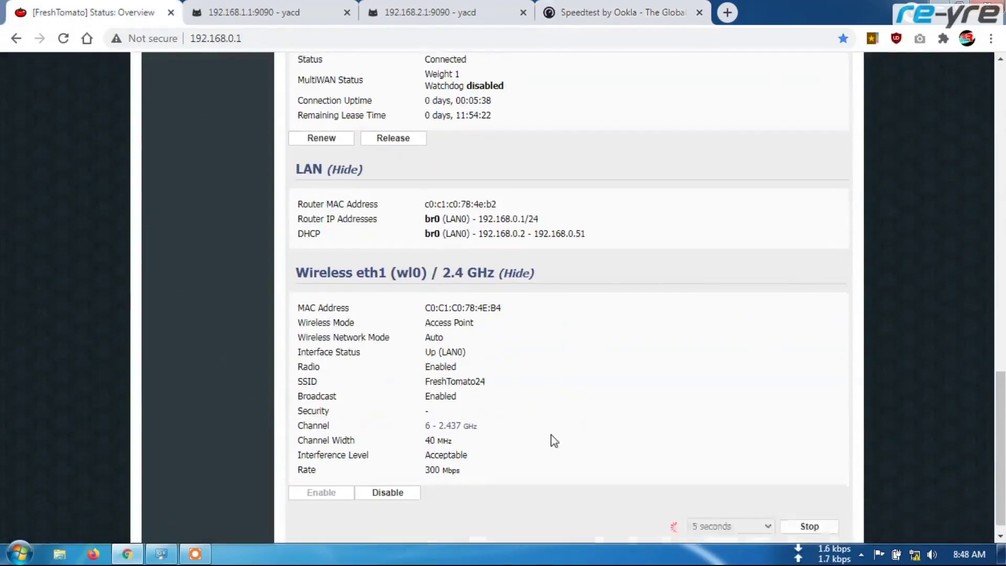
scroll(551, 442, up, 7)
scroll(555, 442, up, 10)
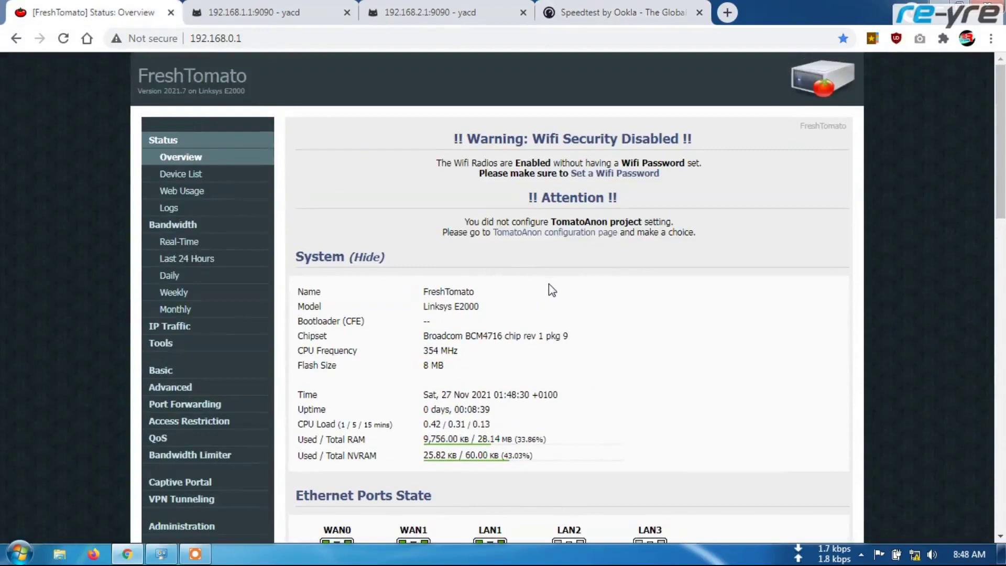
scroll(550, 299, down, 4)
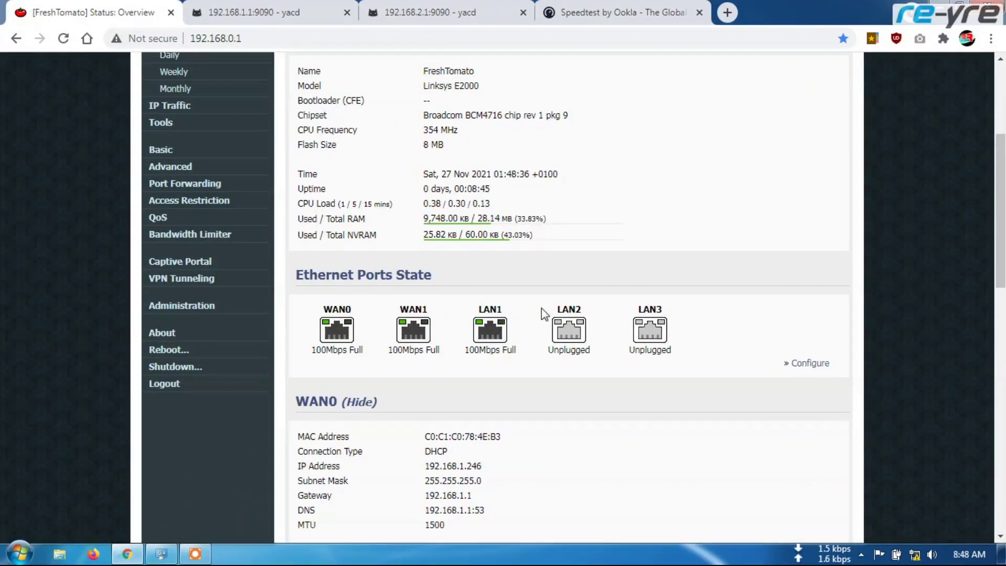
scroll(542, 314, up, 2)
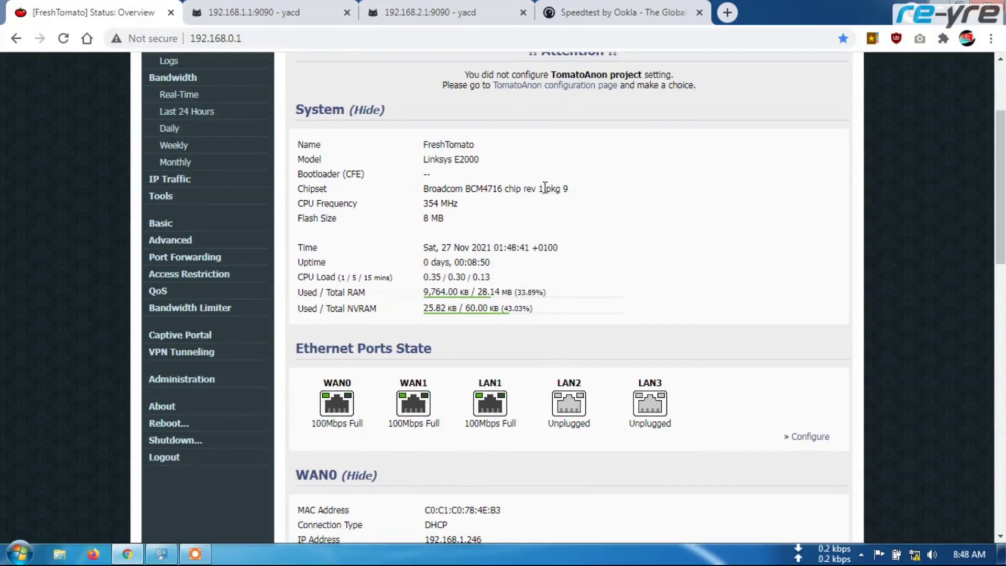
scroll(545, 188, up, 2)
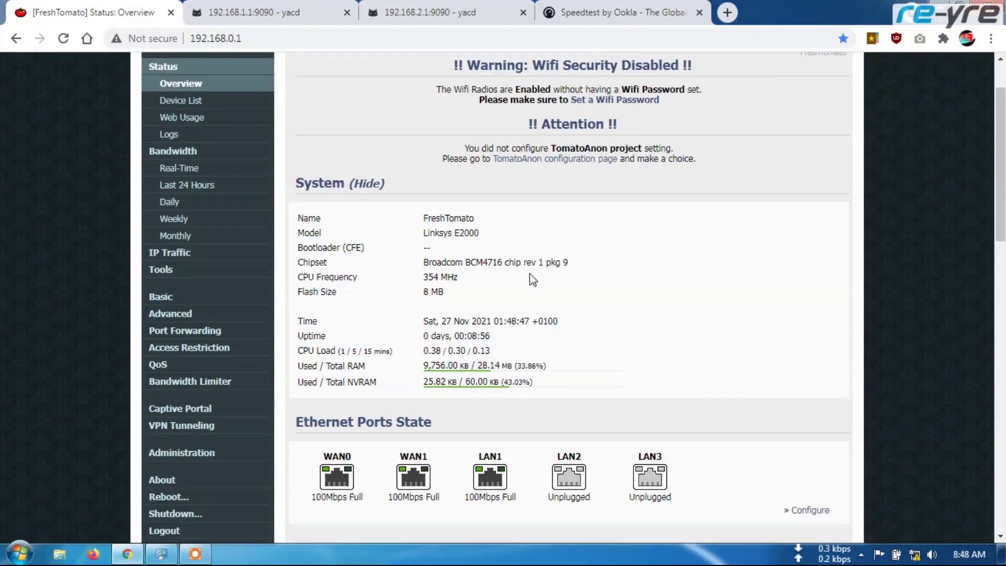
scroll(555, 341, down, 2)
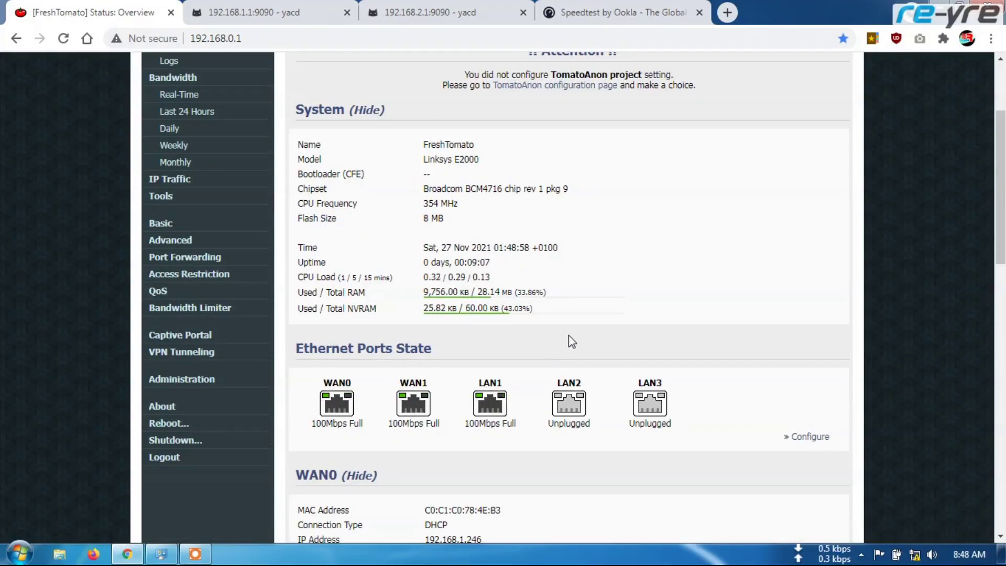
scroll(569, 341, up, 3)
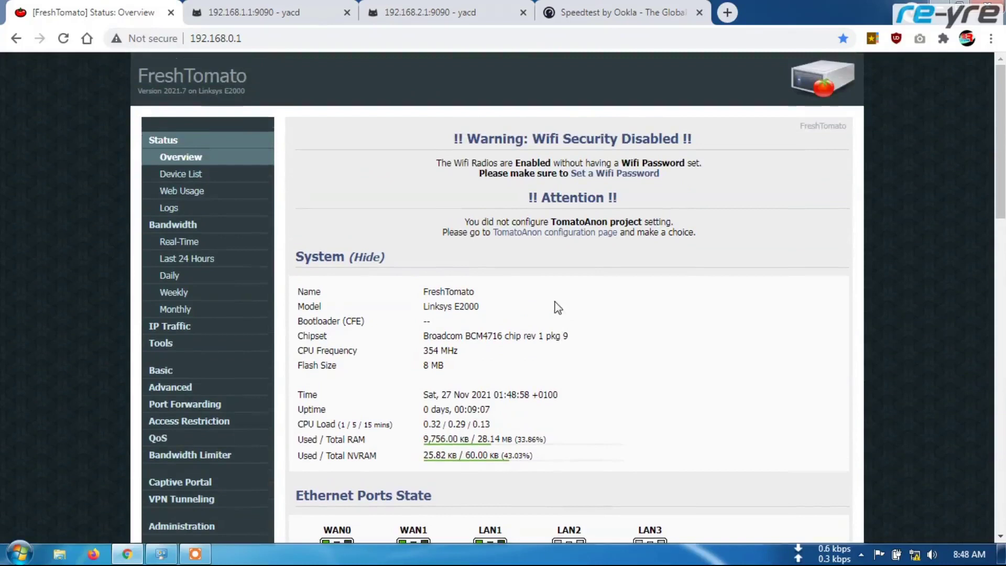